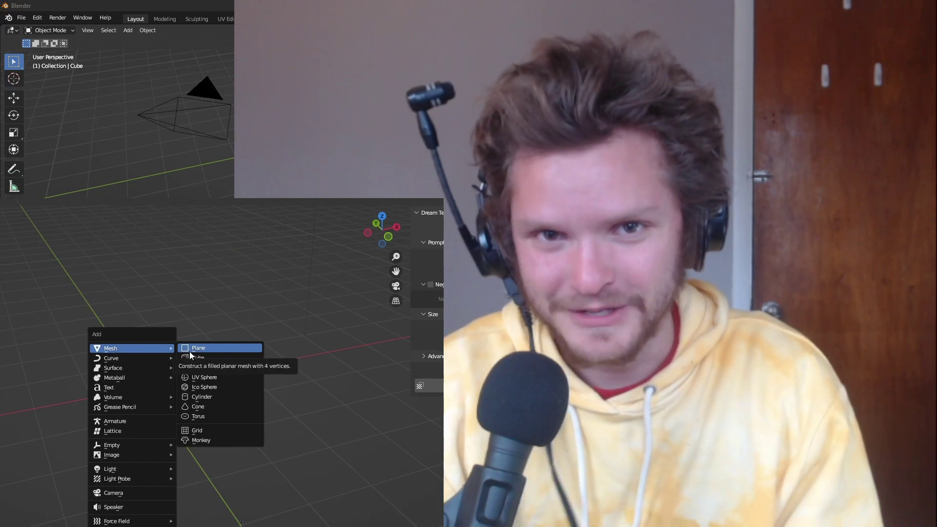
# Add a cube and shape it into a wide box with a narrow band of faces cut across its middle
pyautogui.click(192, 357)
pyautogui.press('s')
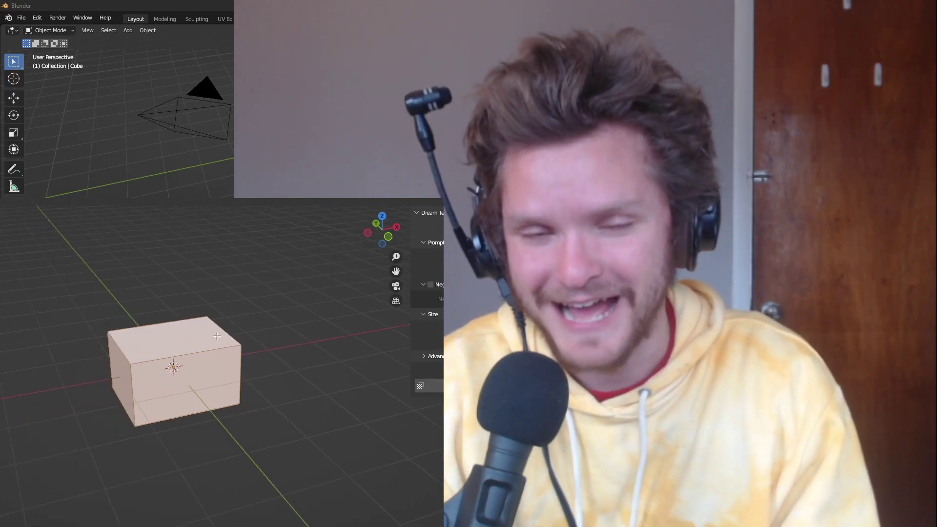
pyautogui.click(218, 302)
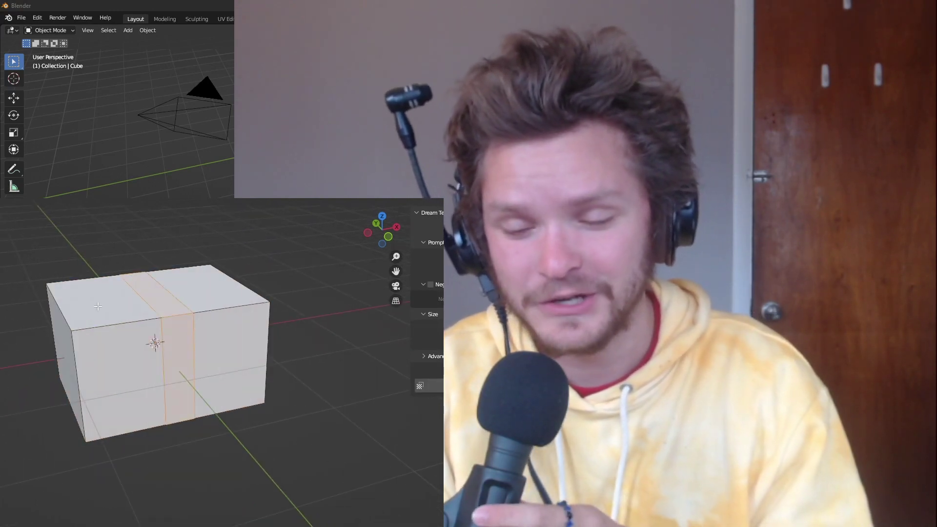
pyautogui.click(198, 358)
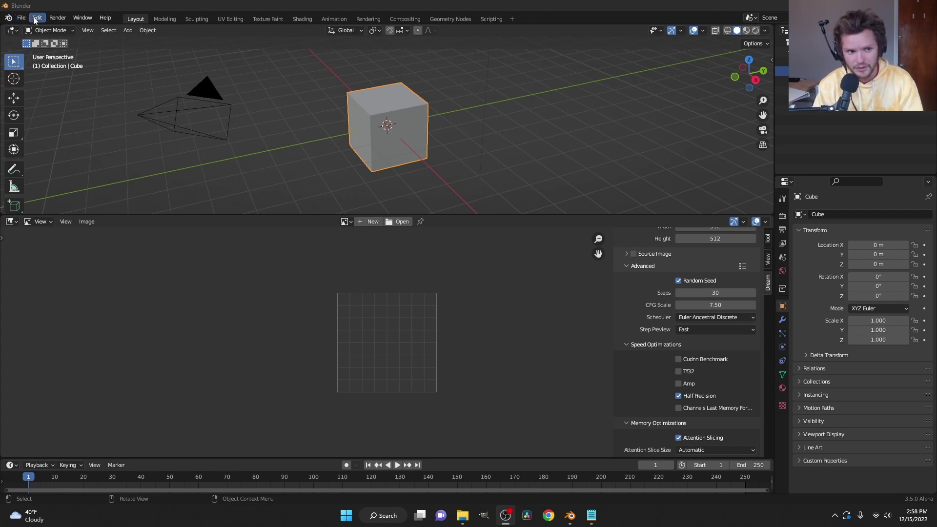
# Review the Dream Textures add-on preferences, checking its version and the installed stable-diffusion-2-1 and stable-diffusion-2-depth models
pyautogui.click(37, 18)
pyautogui.click(62, 154)
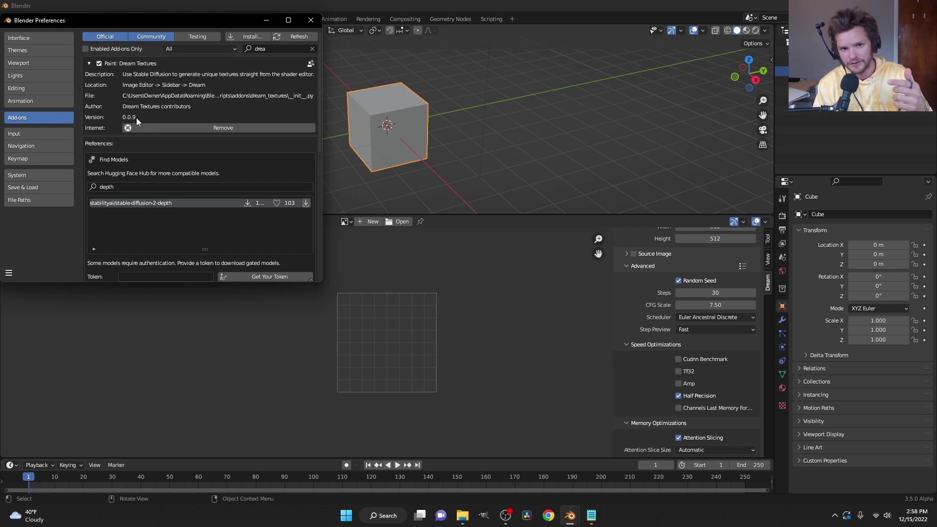
pyautogui.scroll(-5, 136, 132)
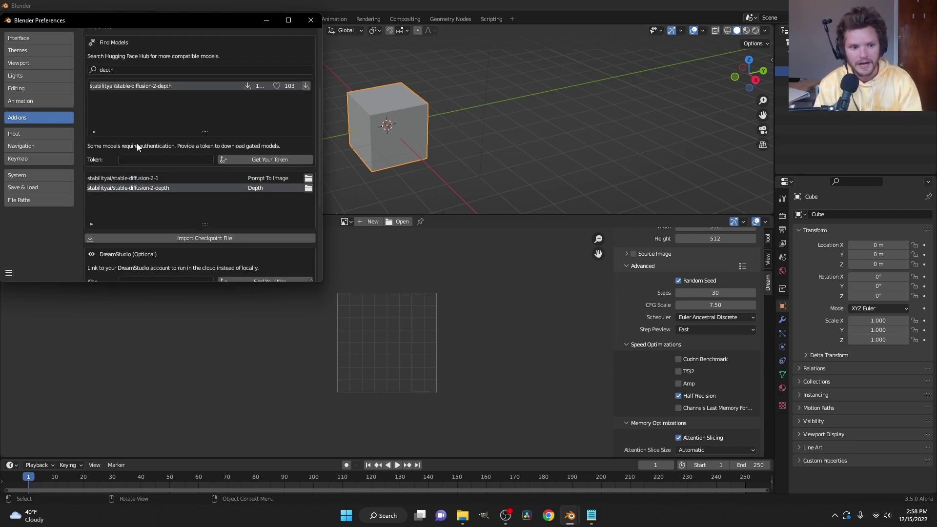
pyautogui.click(147, 178)
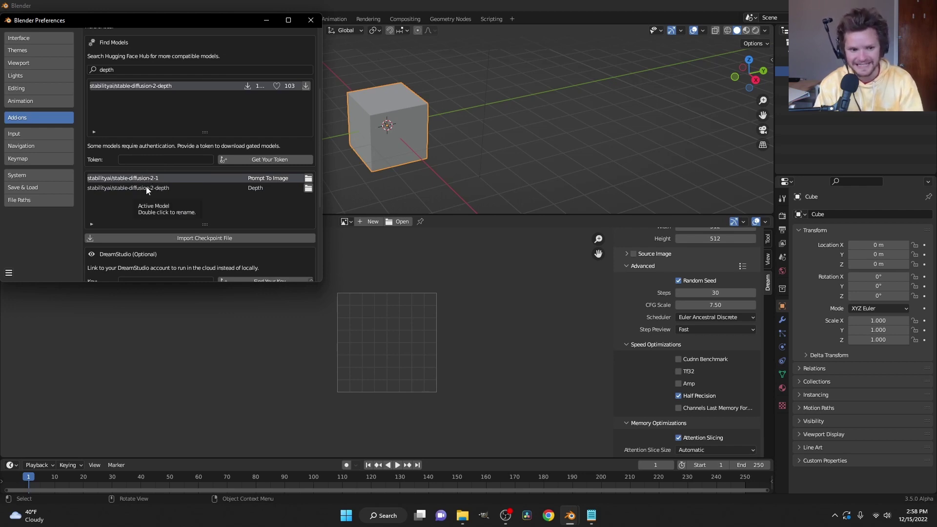
pyautogui.click(148, 188)
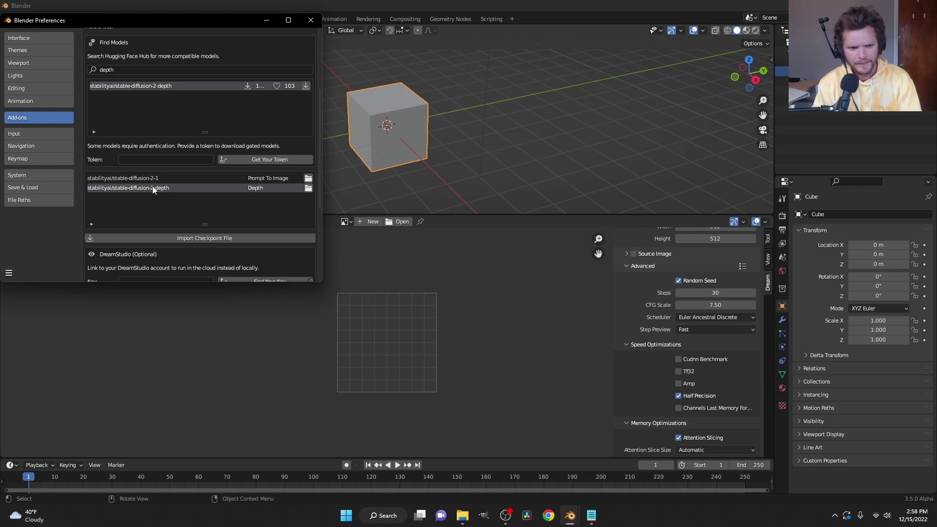
pyautogui.click(151, 180)
pyautogui.click(150, 188)
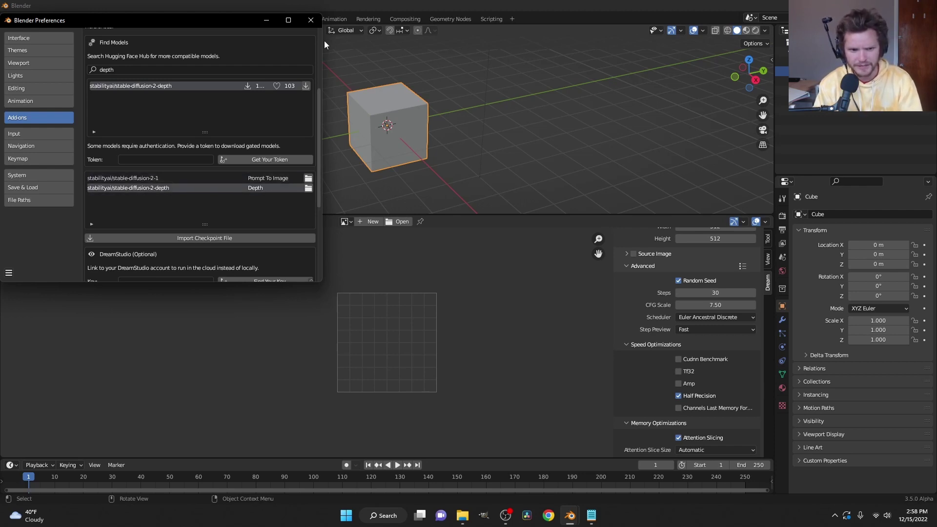
pyautogui.click(314, 22)
# Use the stabilityai/stable-diffusion-2-1 model for Dream Textures and set the prompt preset to Custom
pyautogui.scroll(5, 714, 298)
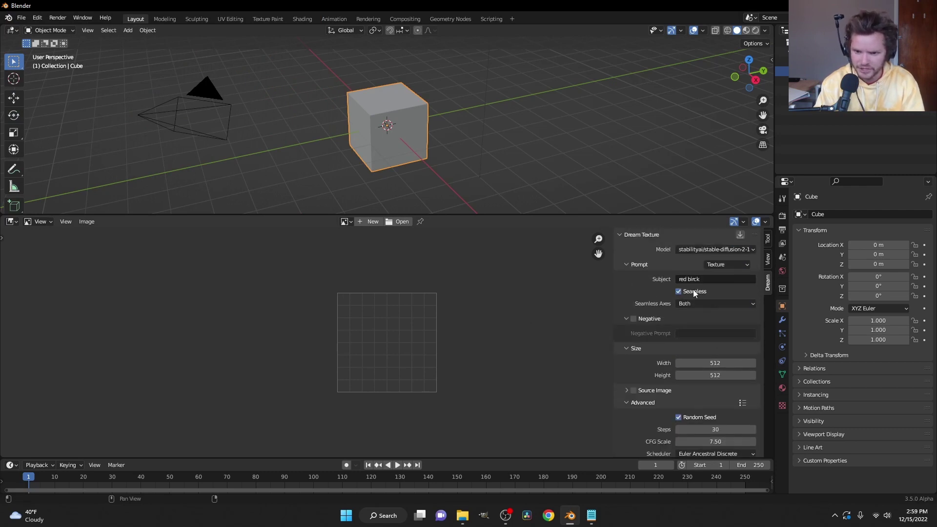
pyautogui.click(713, 249)
pyautogui.click(716, 260)
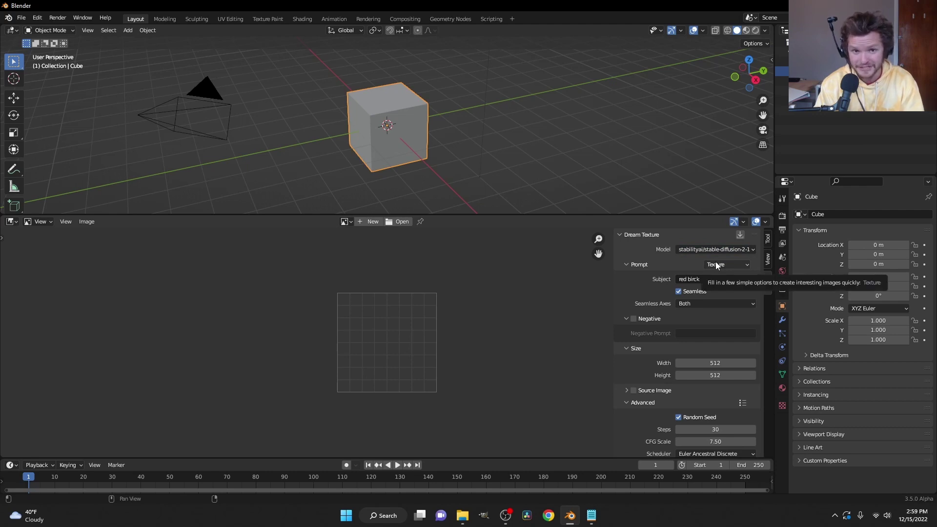
pyautogui.click(717, 265)
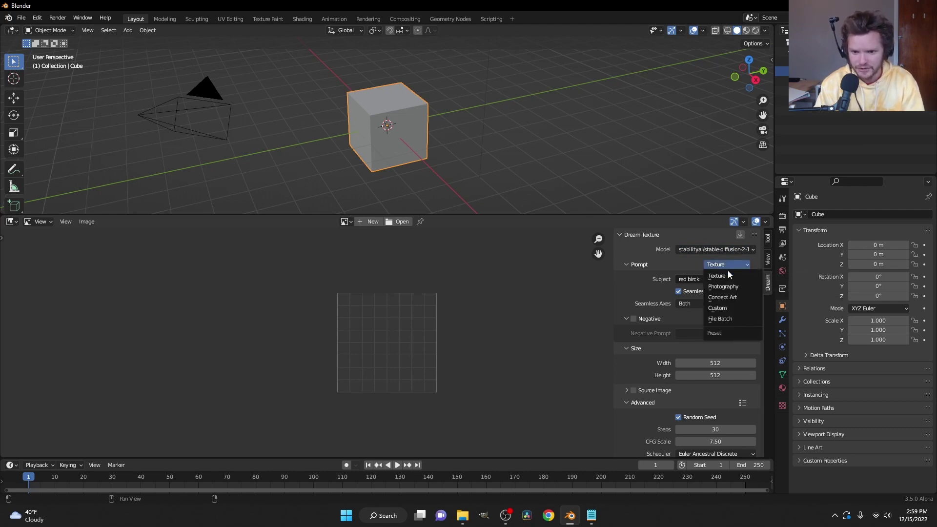
pyautogui.click(730, 307)
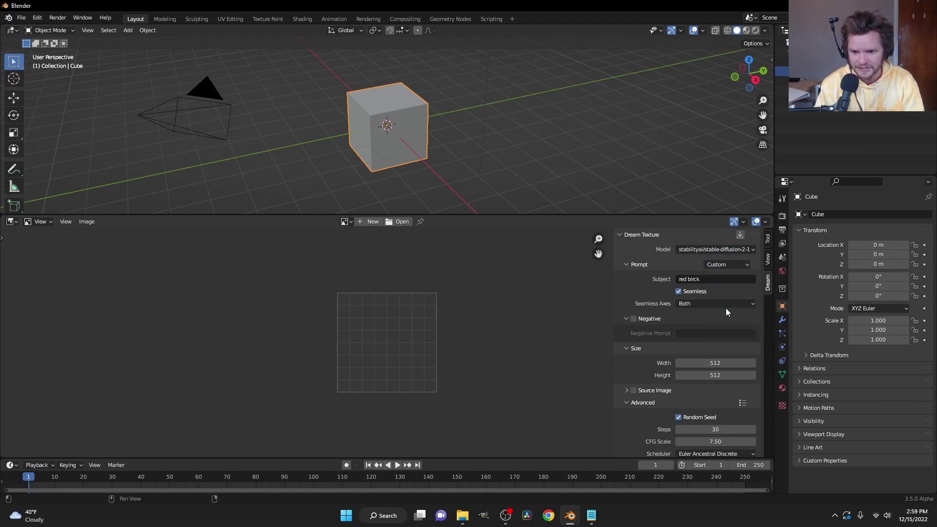
# Set the prompt subject to "forest" and turn off Seamless
pyautogui.click(715, 281)
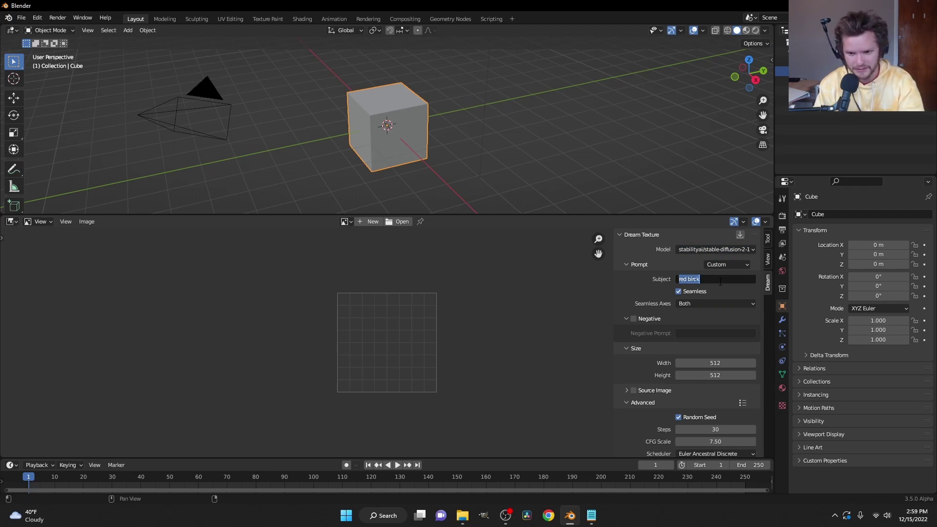
pyautogui.press('BackSpace')
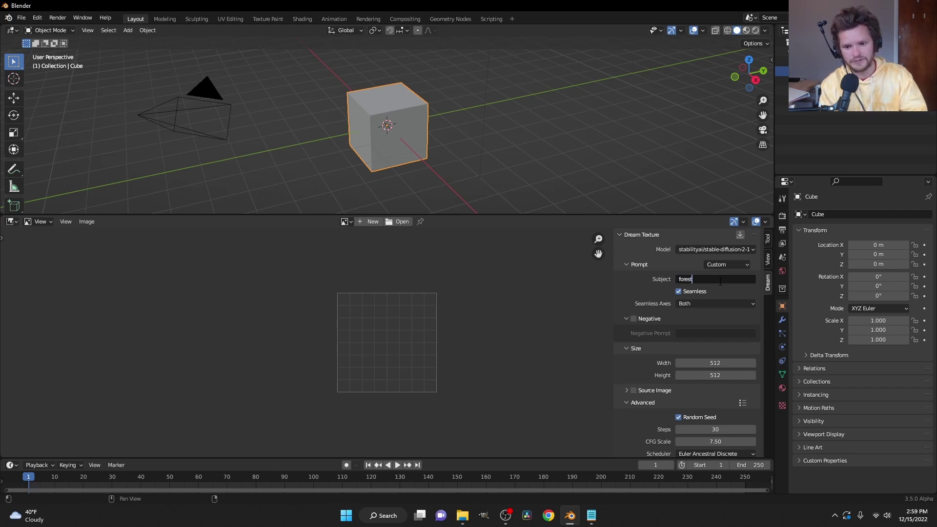
pyautogui.click(679, 291)
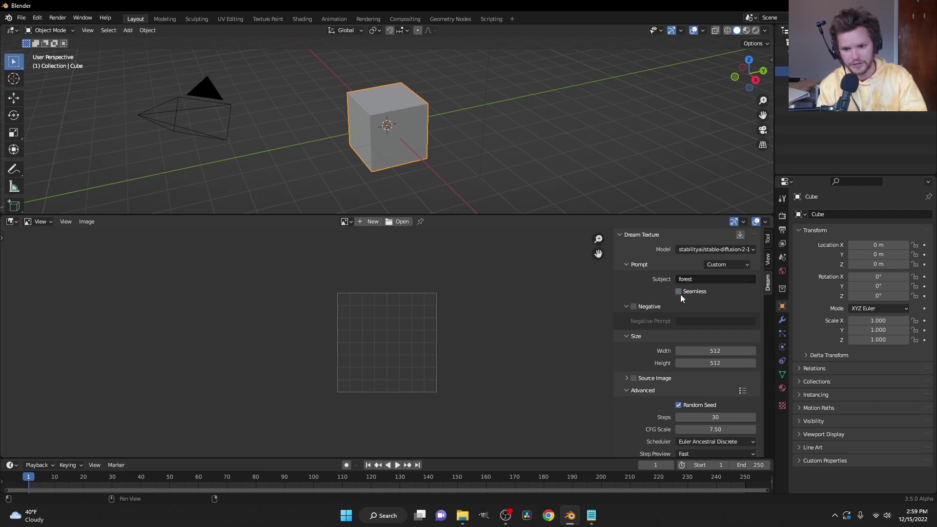
# Generate two images from the forest prompt with one iteration each
pyautogui.scroll(-2, 688, 312)
pyautogui.scroll(-15, 689, 317)
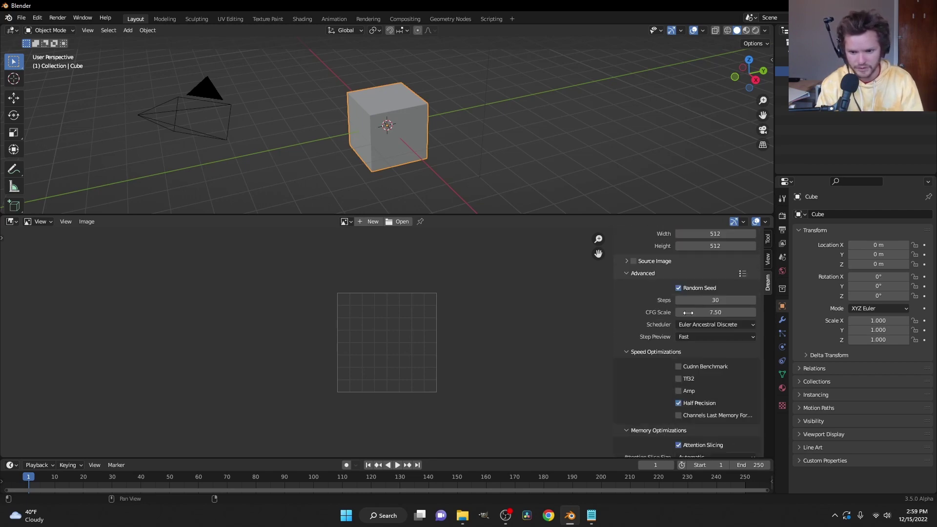
pyautogui.click(686, 379)
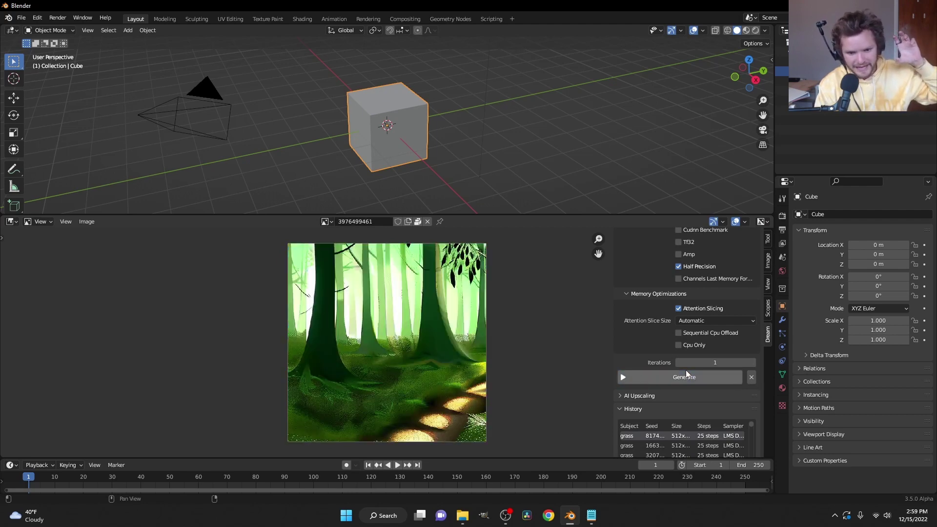
pyautogui.click(685, 373)
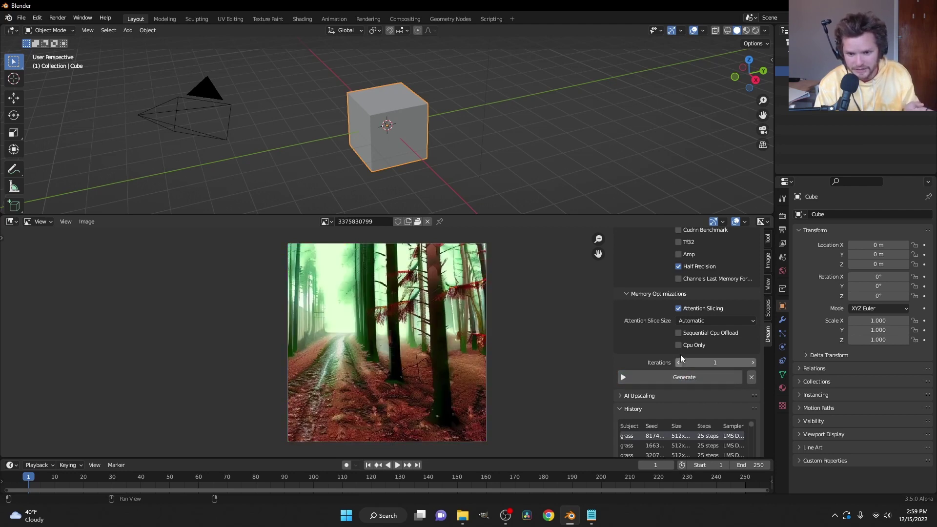
# Extend the prompt subject to "forest in winter" and generate an image from it
pyautogui.scroll(10, 681, 354)
pyautogui.click(735, 280)
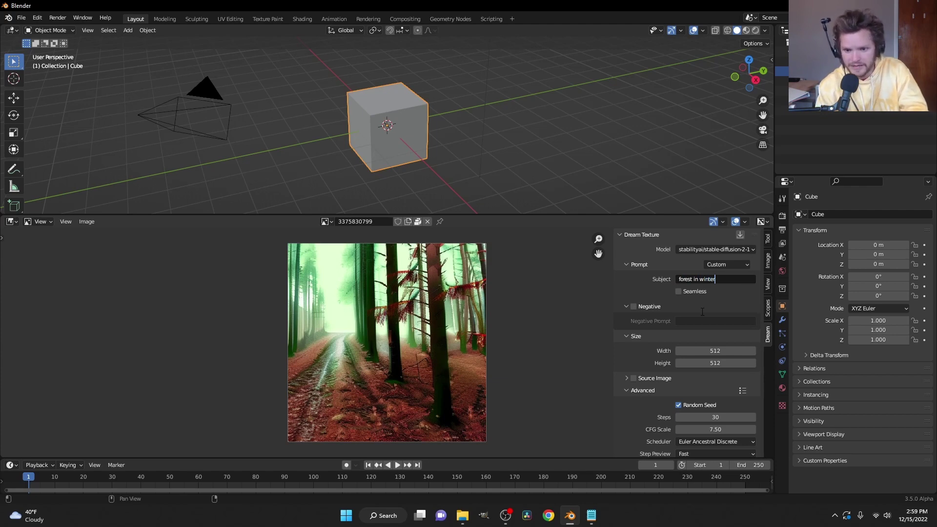
pyautogui.scroll(-12, 701, 313)
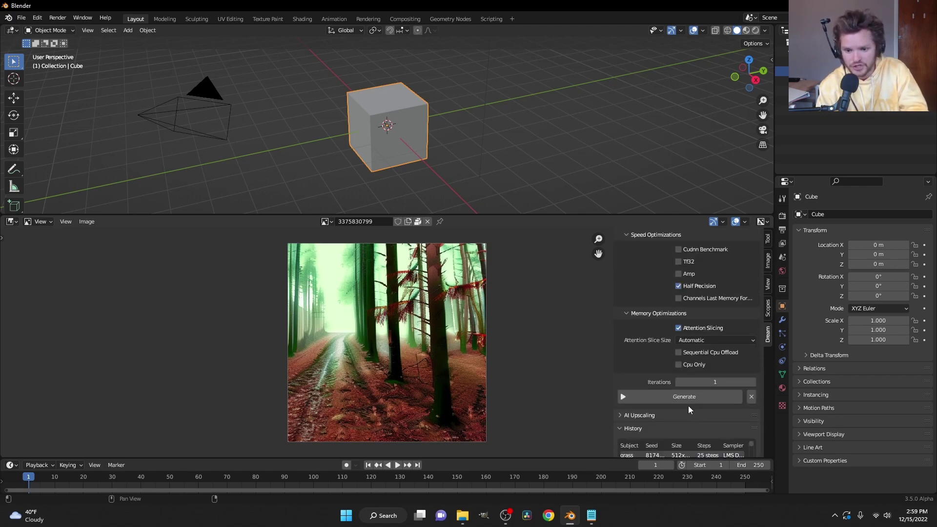
pyautogui.click(686, 398)
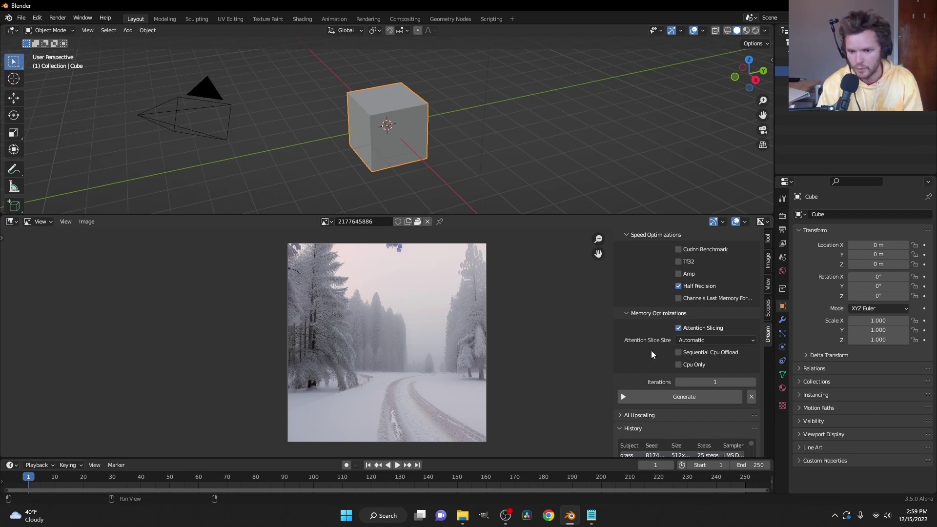
# Set the prompt subject to "obama" and use the Photography preset with Long Shot framing
pyautogui.scroll(8, 651, 351)
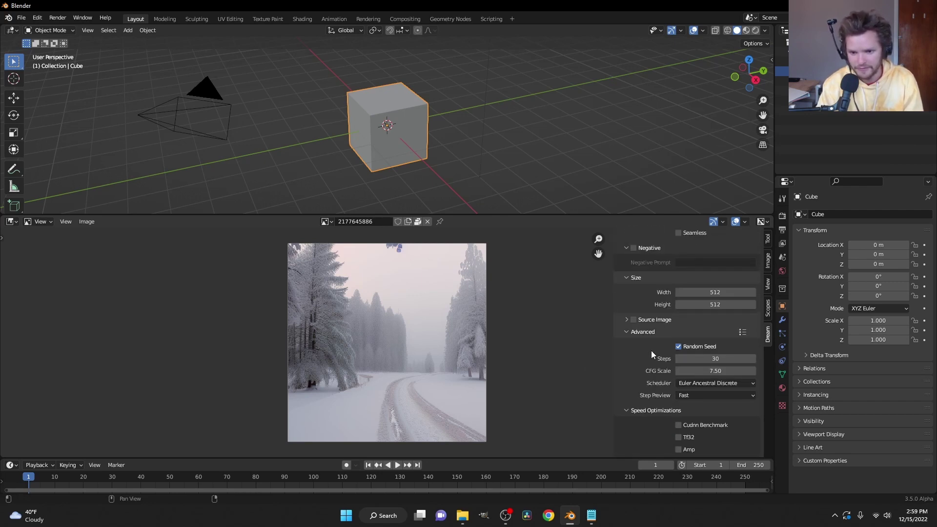
pyautogui.scroll(3, 691, 303)
pyautogui.click(696, 279)
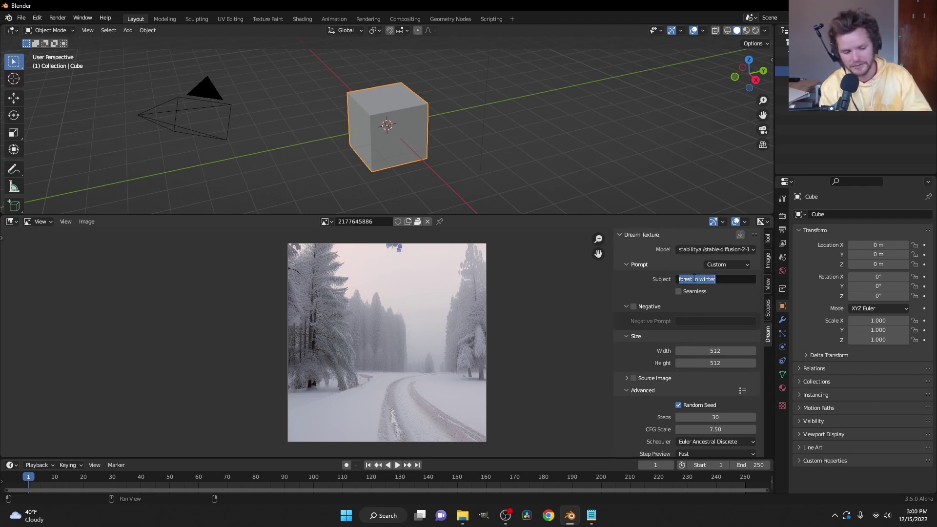
pyautogui.write('obama')
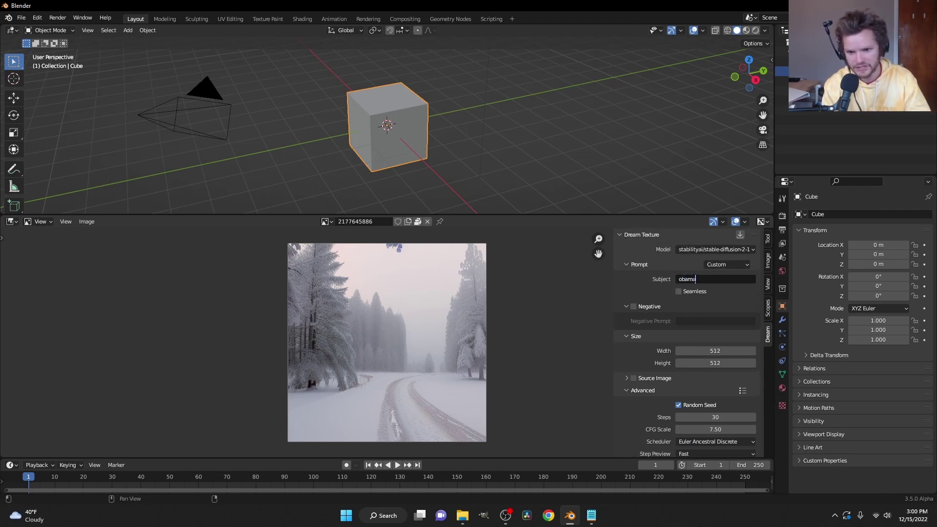
pyautogui.click(718, 266)
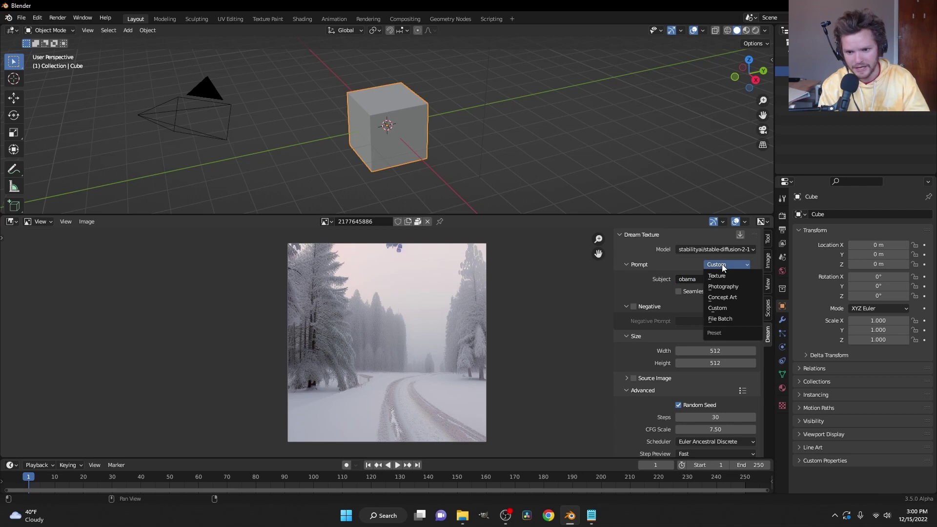
pyautogui.click(733, 288)
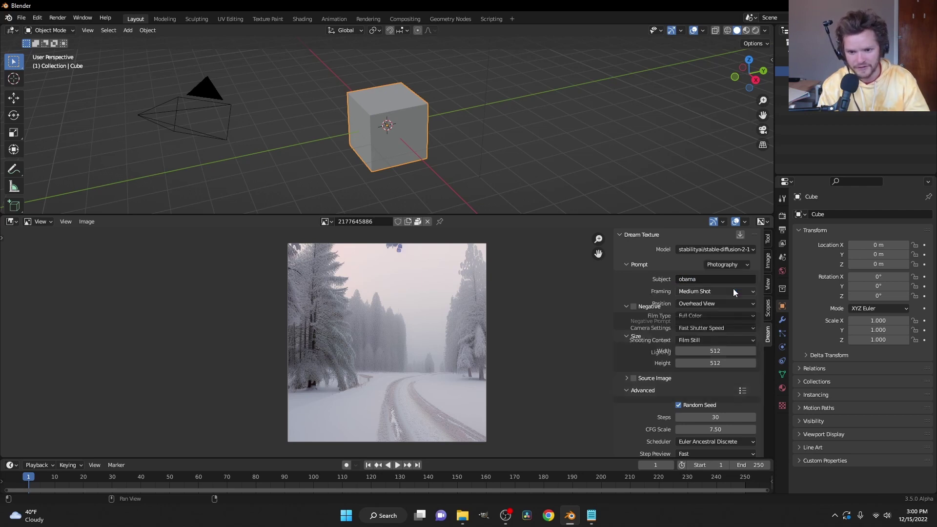
pyautogui.click(720, 292)
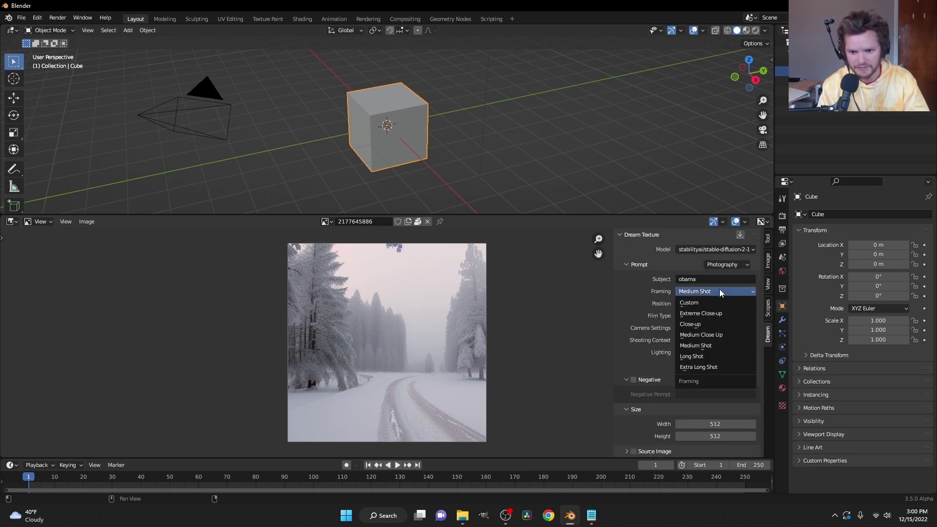
pyautogui.click(701, 357)
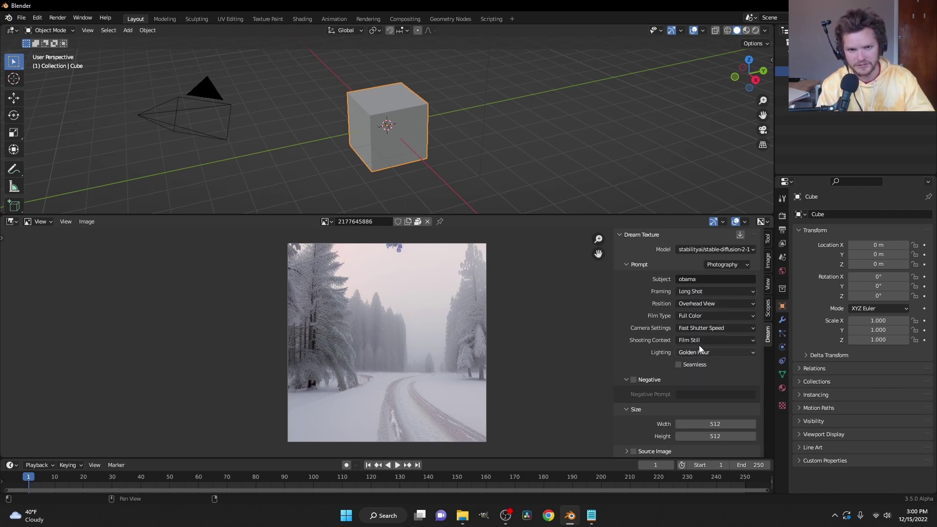
# Generate several images in a row from the Obama photography prompt
pyautogui.scroll(-10, 713, 342)
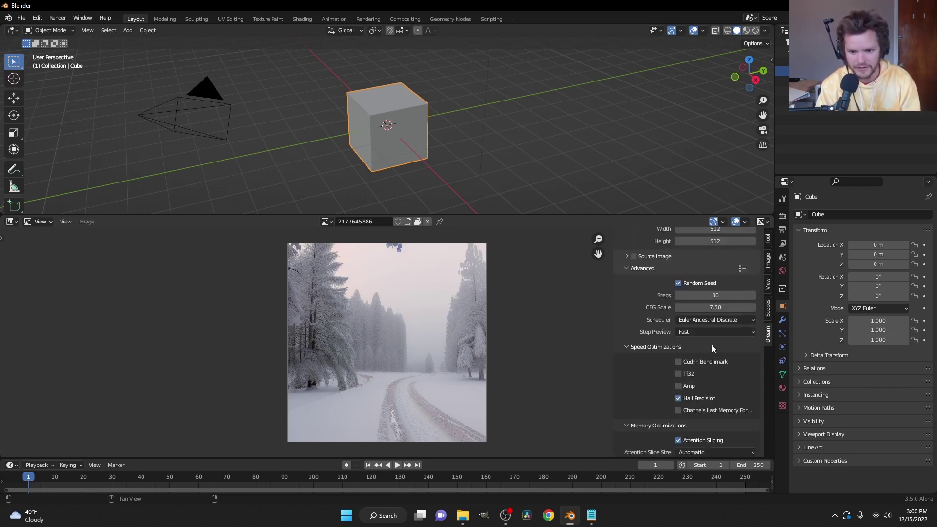
pyautogui.scroll(-5, 711, 345)
pyautogui.click(709, 414)
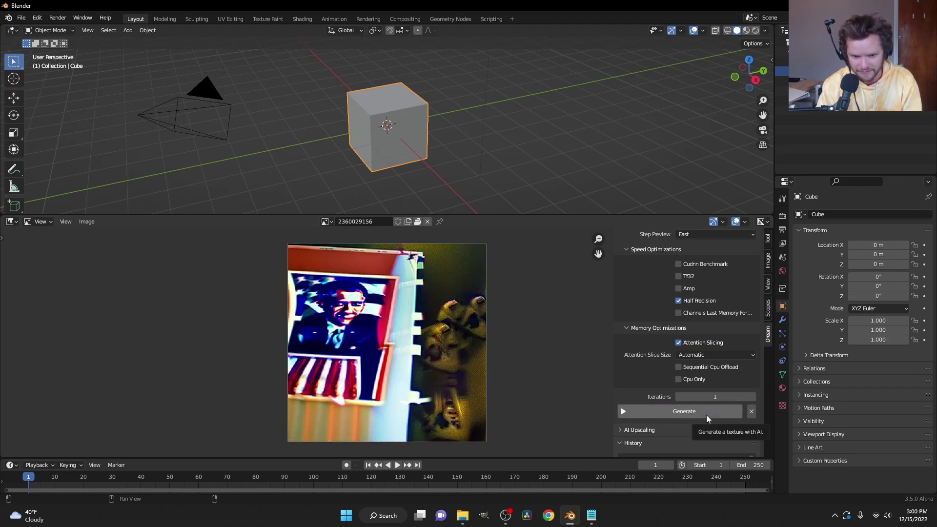
pyautogui.click(707, 415)
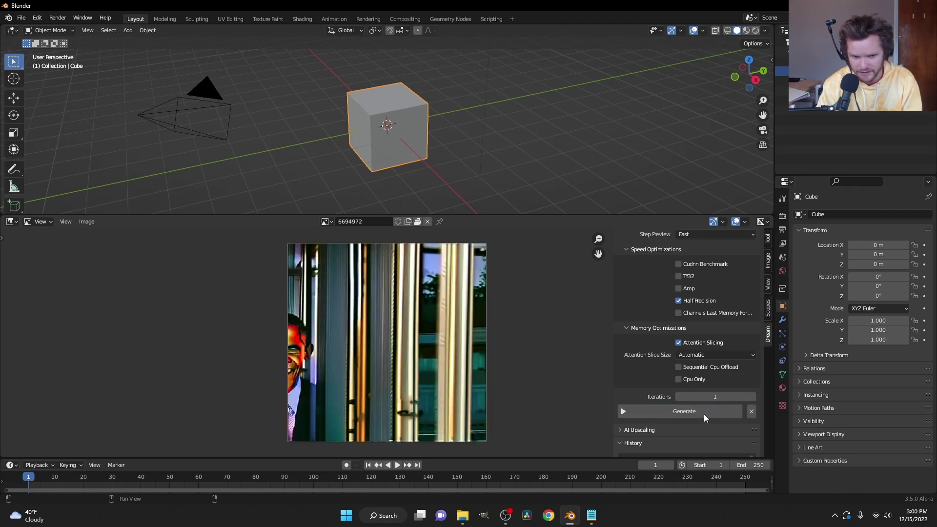
pyautogui.click(658, 412)
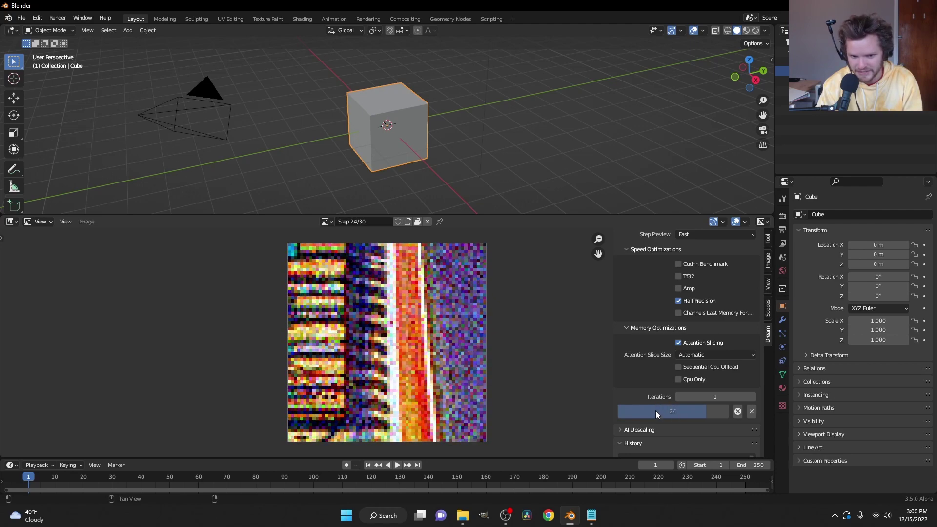
pyautogui.click(657, 411)
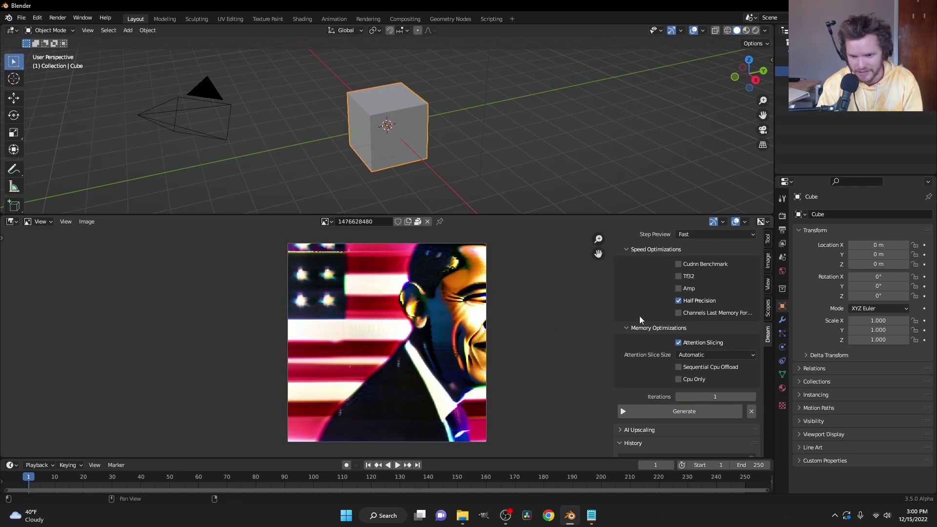
# Switch the prompt preset to Custom and set the prompt subject to "pond"
pyautogui.scroll(10, 665, 315)
pyautogui.scroll(2, 666, 315)
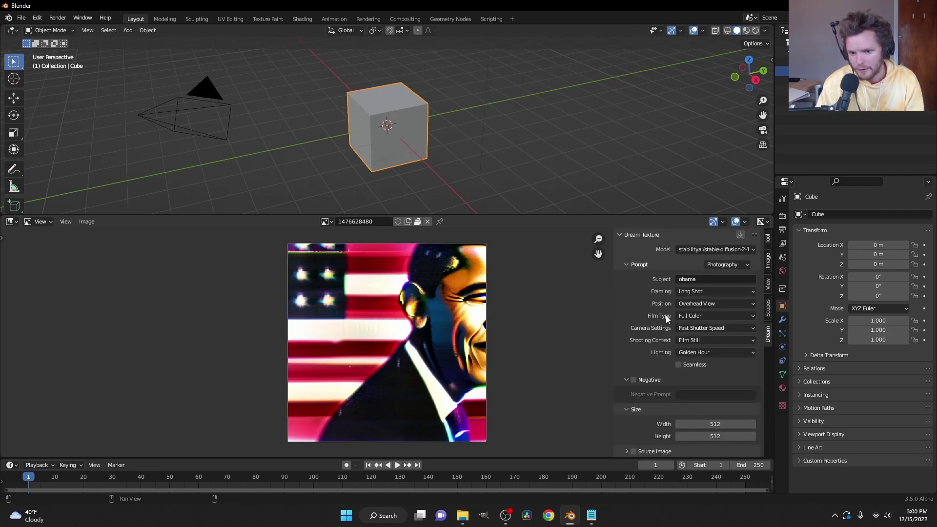
pyautogui.click(712, 265)
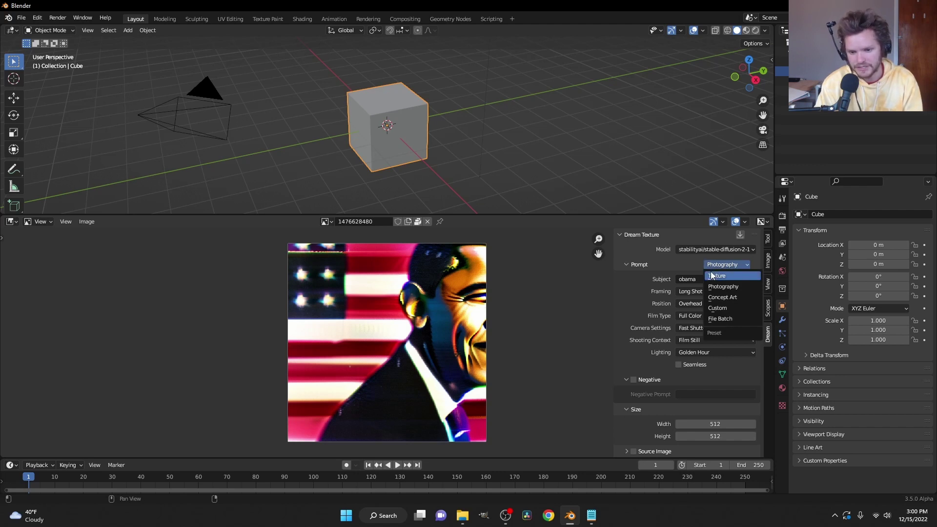
pyautogui.click(712, 276)
pyautogui.click(730, 268)
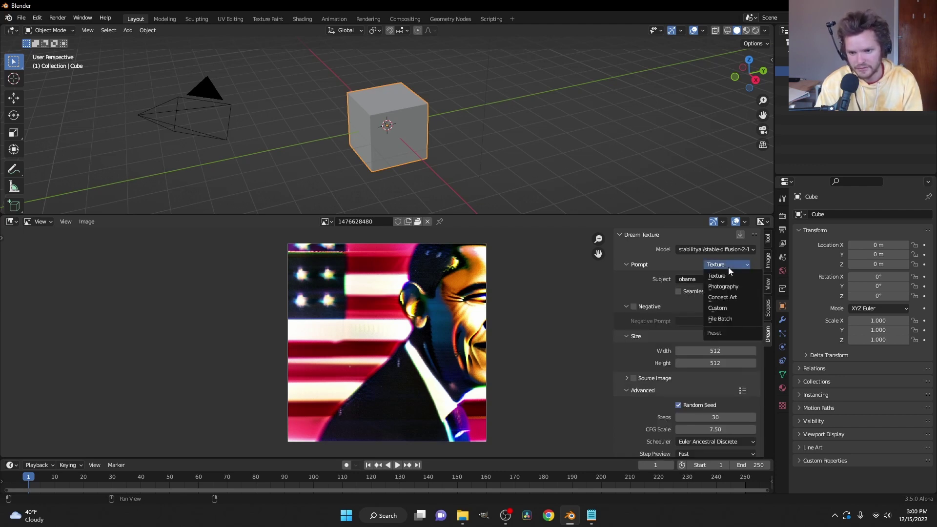
pyautogui.click(735, 308)
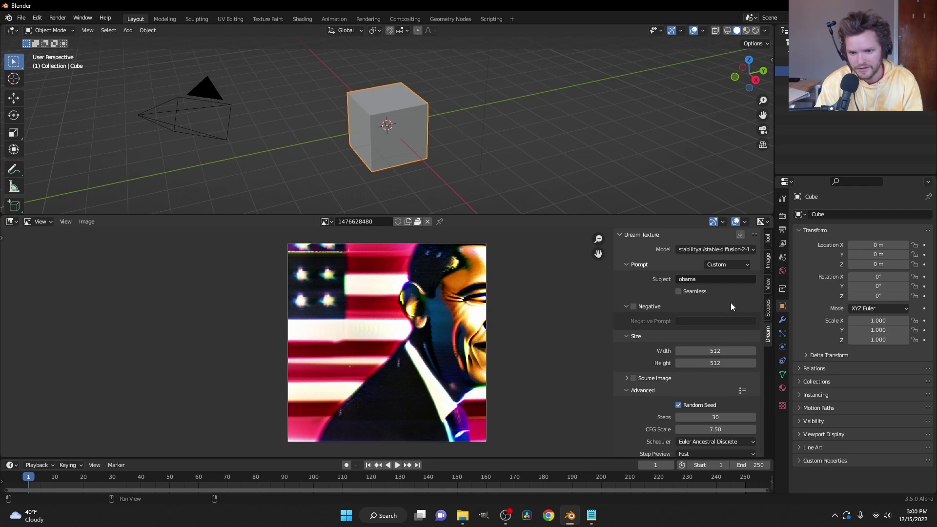
pyautogui.click(710, 280)
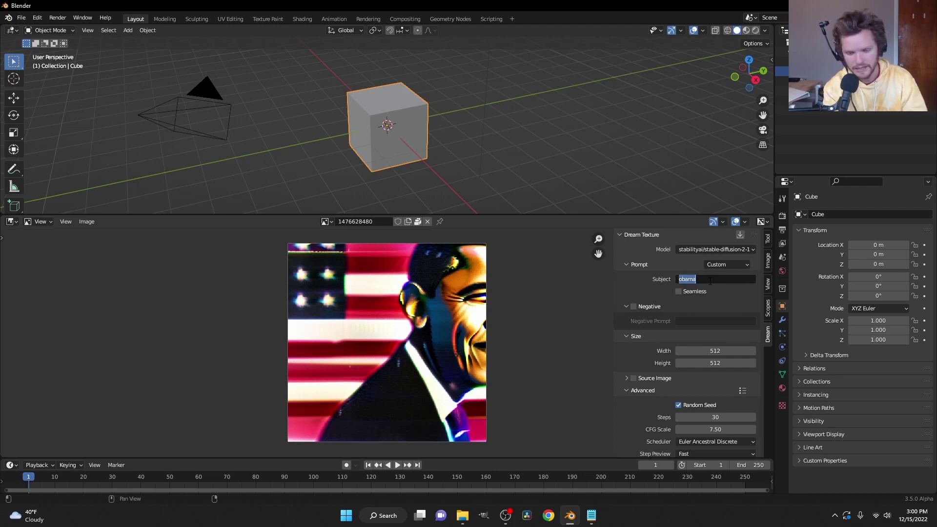
pyautogui.write('port')
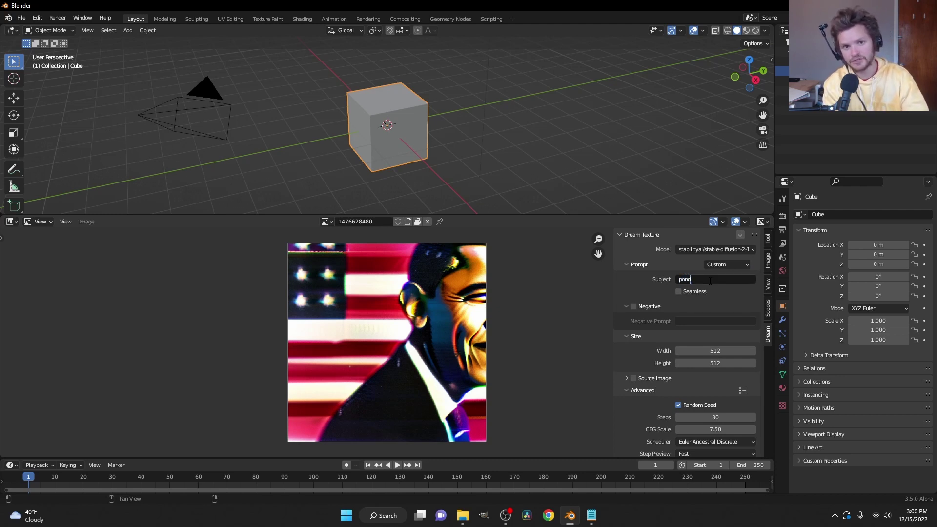
pyautogui.press('Return')
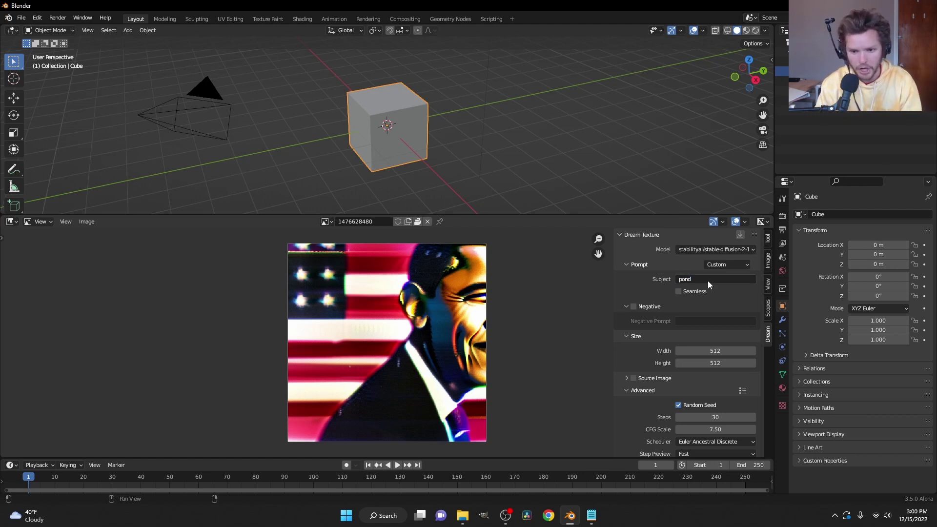
# Generate three images in a row from the pond prompt with one iteration each
pyautogui.scroll(-15, 708, 280)
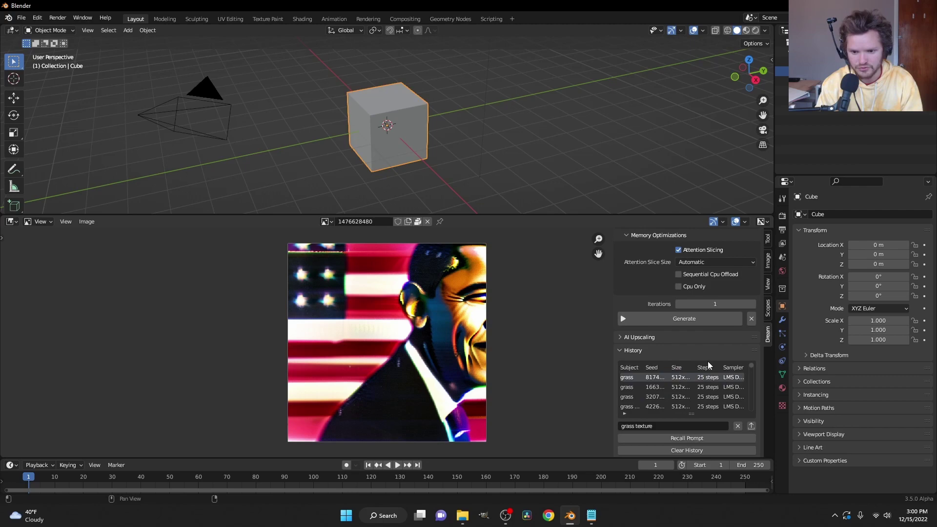
pyautogui.click(671, 319)
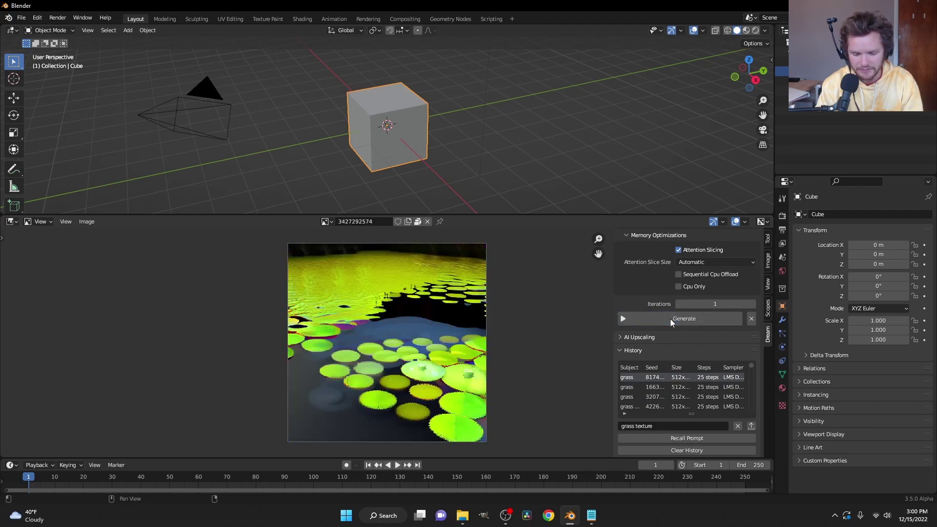
pyautogui.click(671, 318)
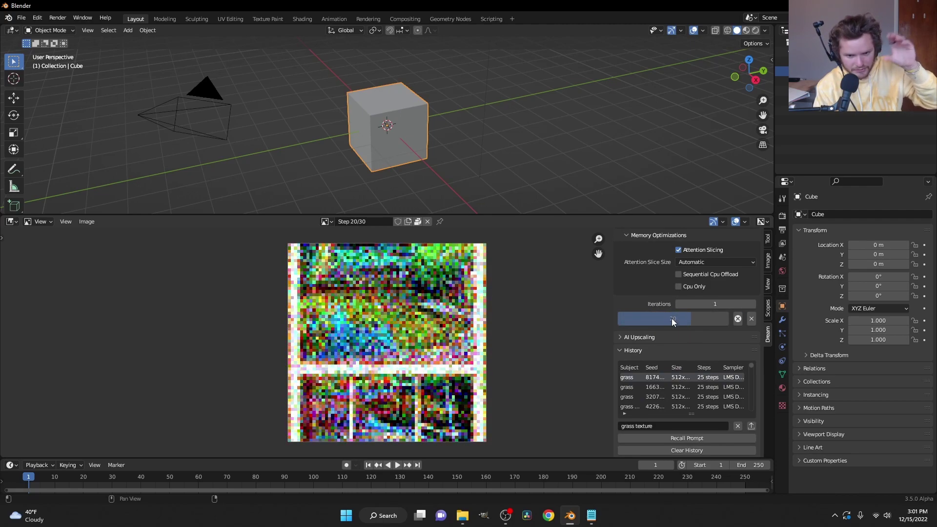
pyautogui.click(671, 318)
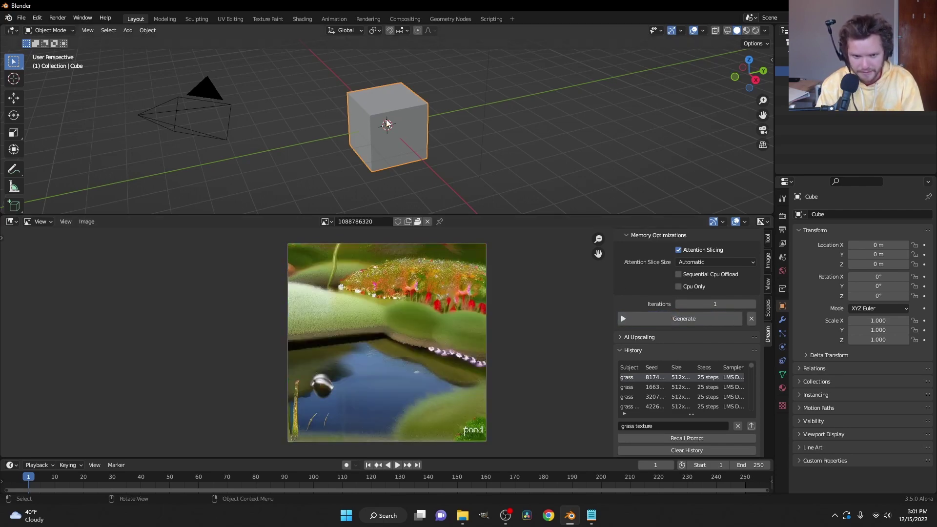
# Enlarge the 3D viewport and show the Dream Texture Projection settings there, wide enough to read in full
pyautogui.moveTo(386, 124); pyautogui.dragTo(397, 117, button='middle')
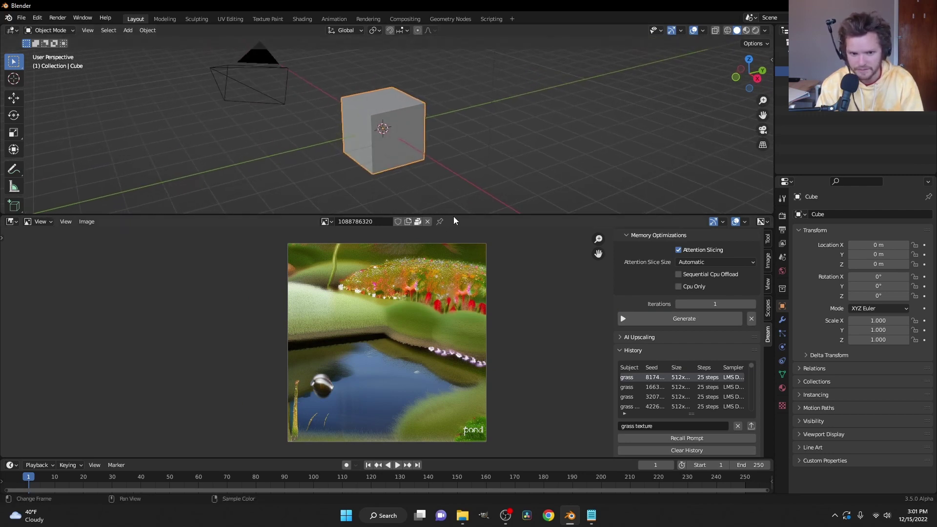
pyautogui.moveTo(459, 214); pyautogui.dragTo(481, 420)
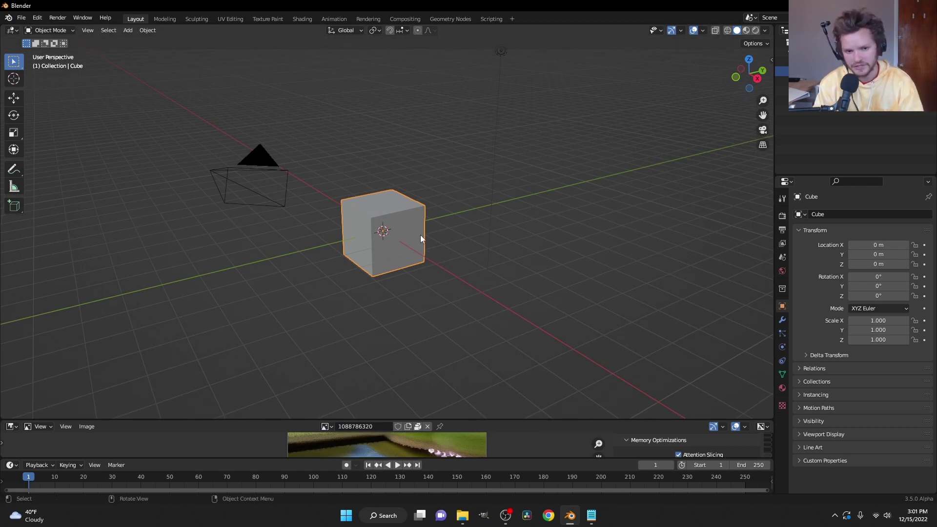
pyautogui.scroll(1, 418, 233)
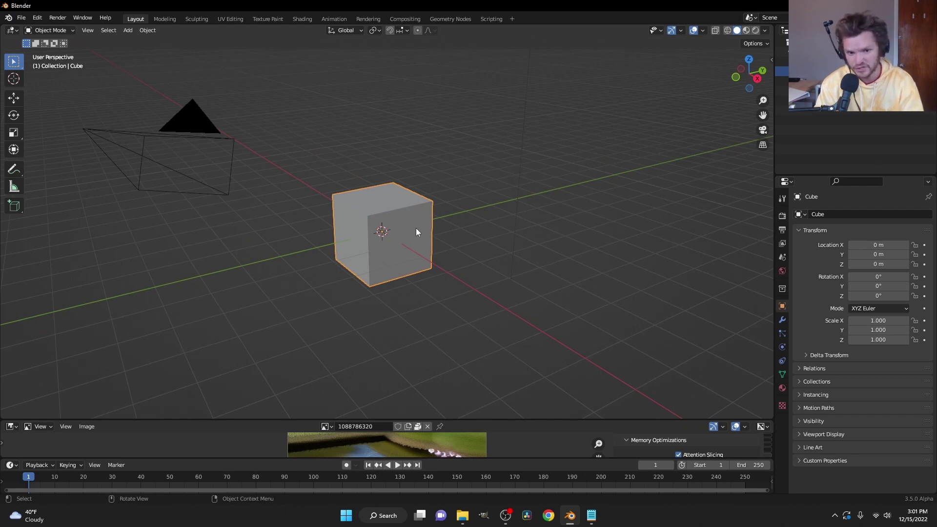
pyautogui.press('n')
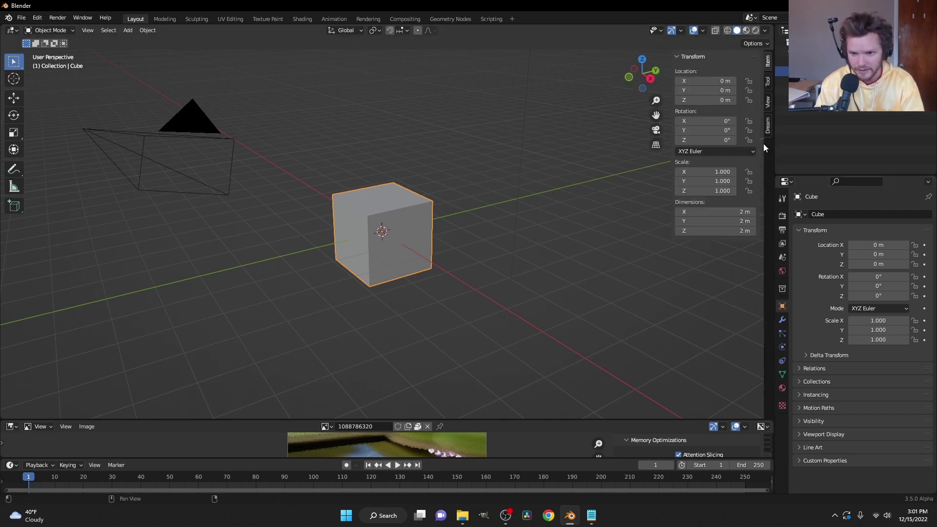
pyautogui.click(767, 125)
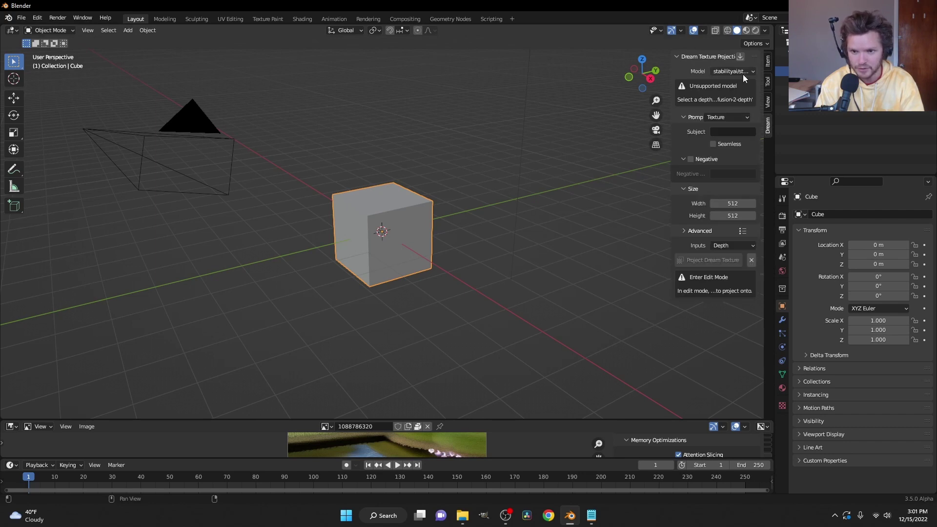
pyautogui.moveTo(672, 93); pyautogui.dragTo(588, 93)
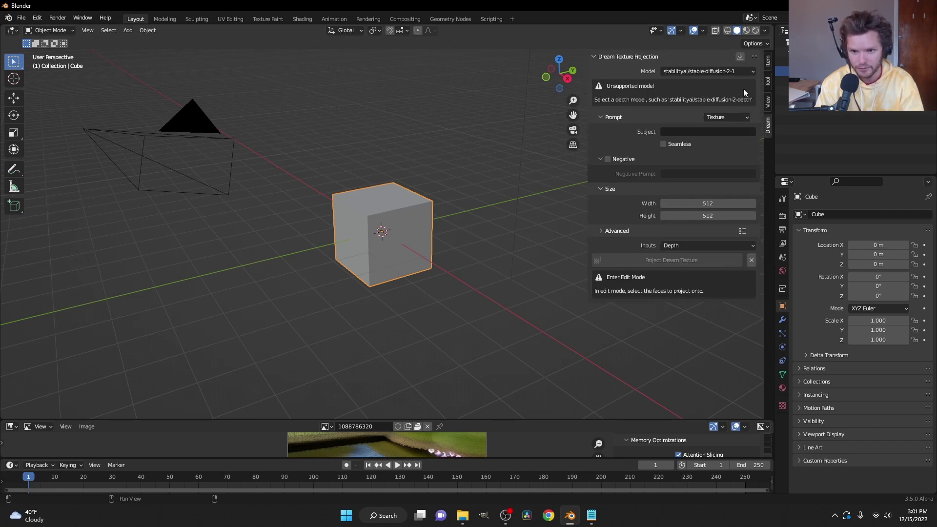
# Choose the stabilityai/stable-diffusion-2-depth model for projection and set the Texture prompt's subject to "rubiks cube"
pyautogui.click(725, 73)
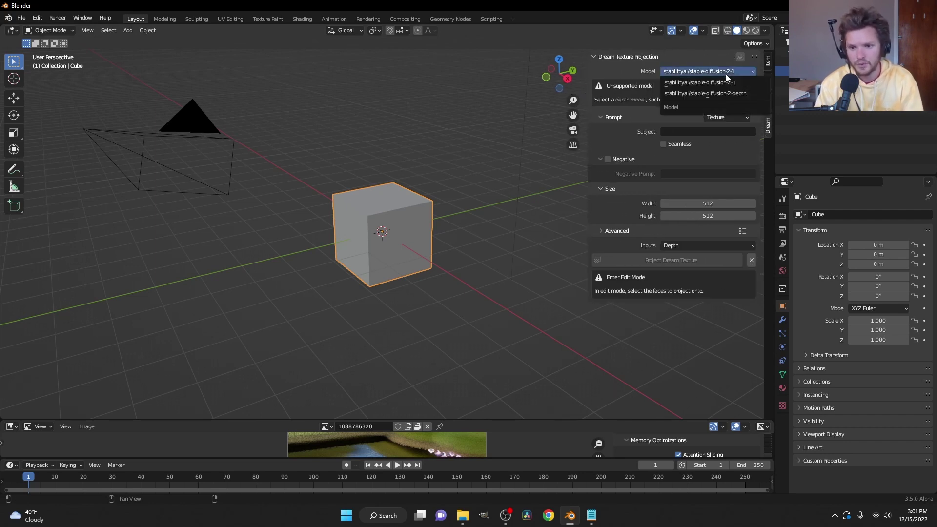
pyautogui.click(730, 91)
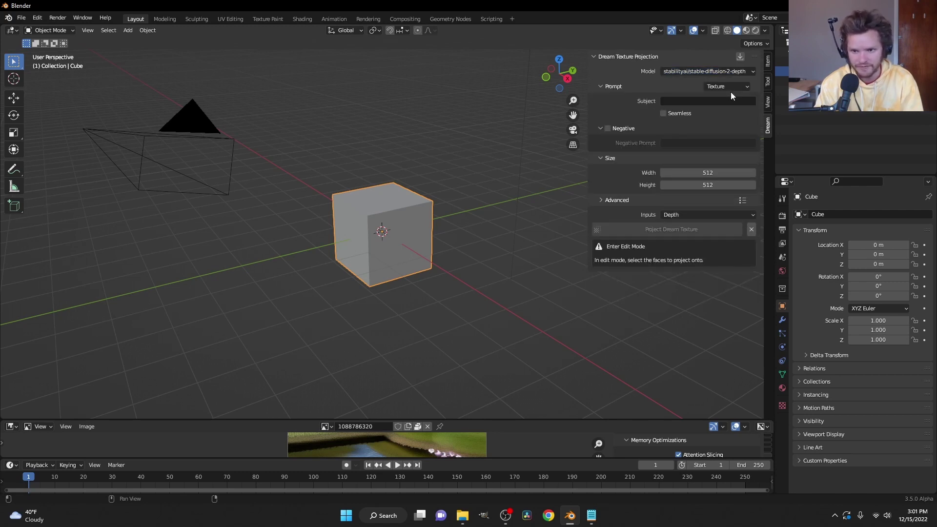
pyautogui.click(727, 88)
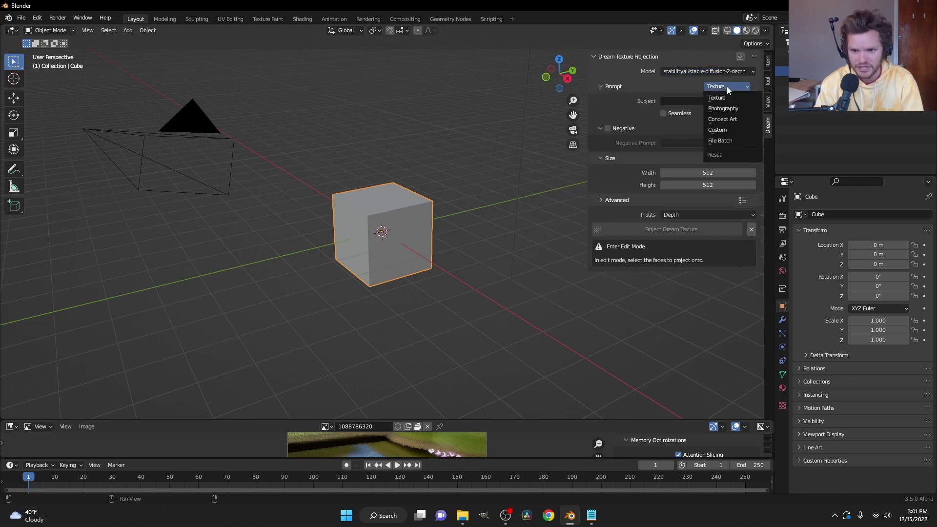
pyautogui.click(727, 86)
pyautogui.click(696, 100)
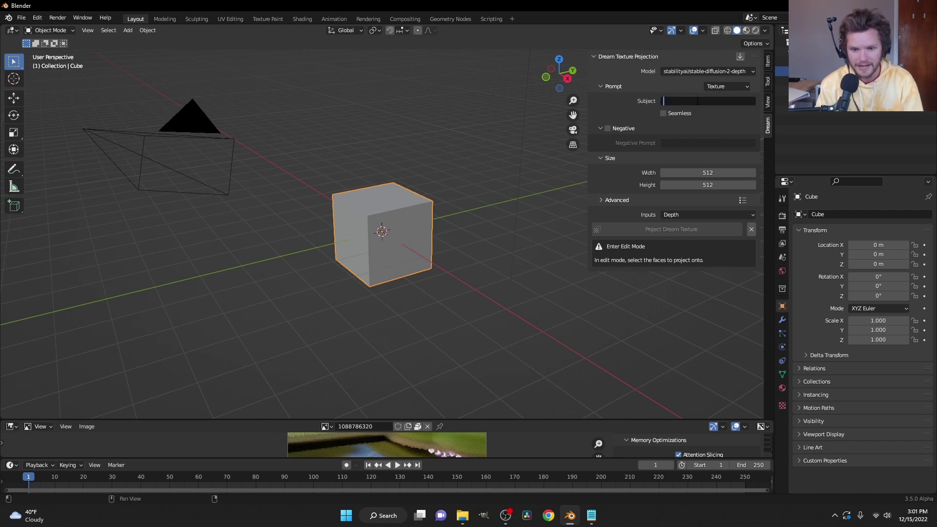
pyautogui.write('rubiks c')
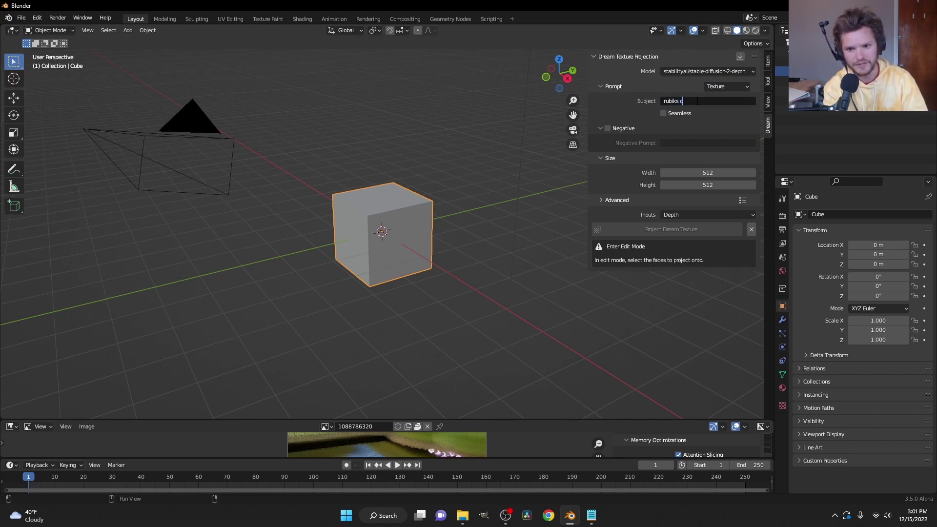
pyautogui.write('ube')
pyautogui.press('Return')
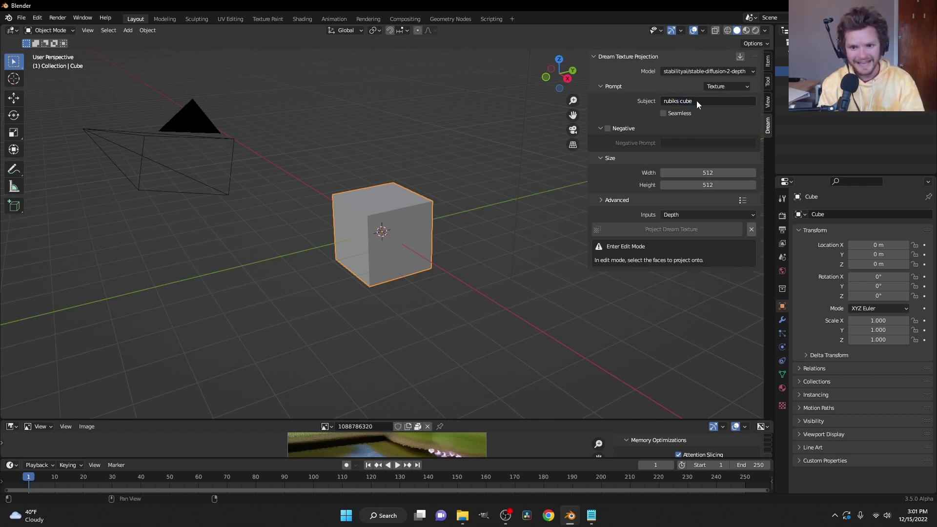
# Show the cube in Material Preview shading and select all its faces in Edit Mode with face selection
pyautogui.keyDown('shift'); pyautogui.moveTo(422, 213); pyautogui.dragTo(443, 211, button='middle'); pyautogui.keyUp('shift')
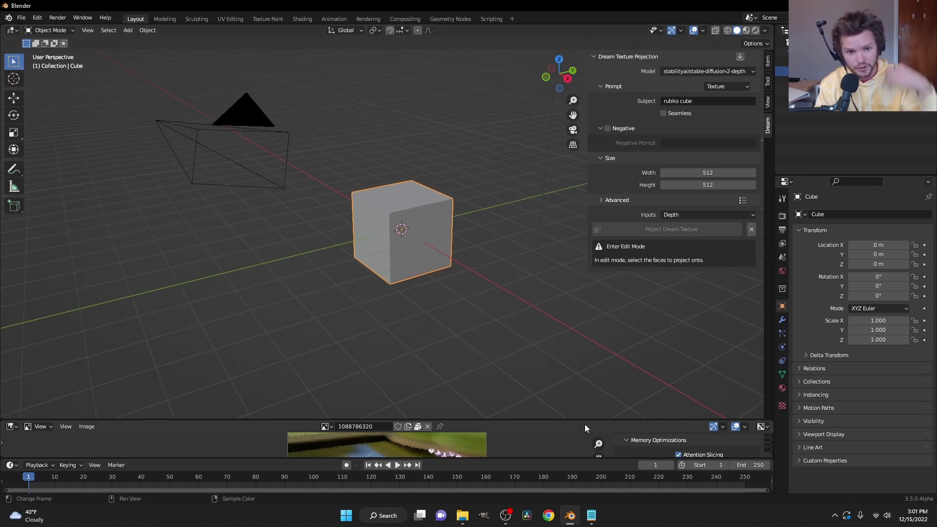
pyautogui.click(746, 30)
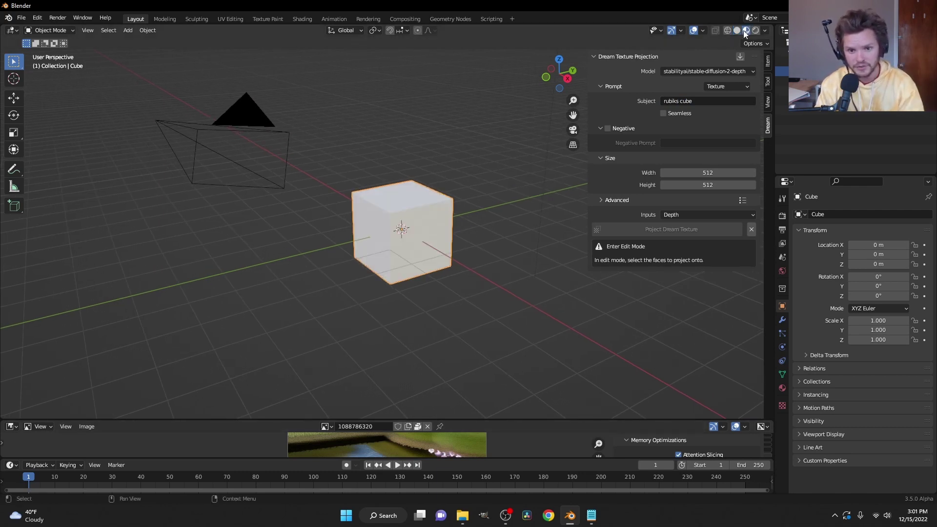
pyautogui.press('Tab')
pyautogui.press('3')
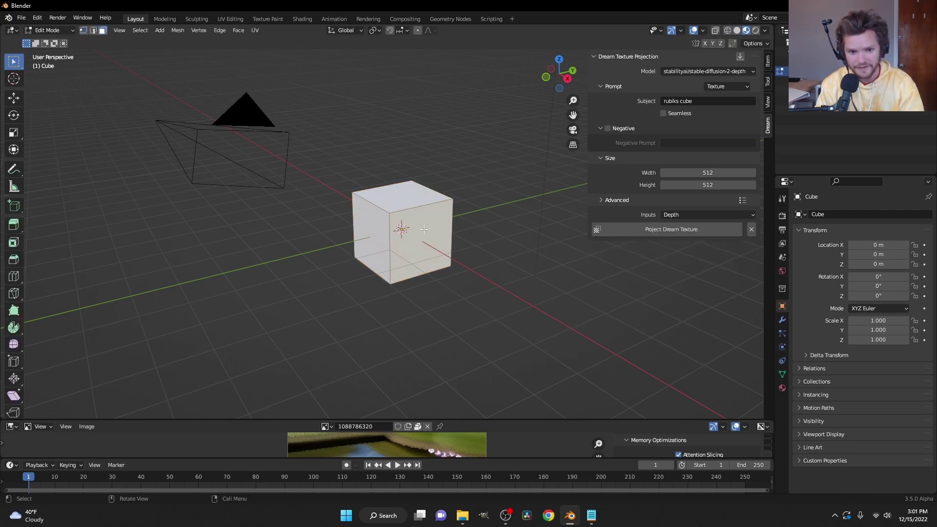
pyautogui.click(425, 230)
pyautogui.keyDown('shift'); pyautogui.click(374, 223); pyautogui.keyUp('shift')
pyautogui.click(422, 230)
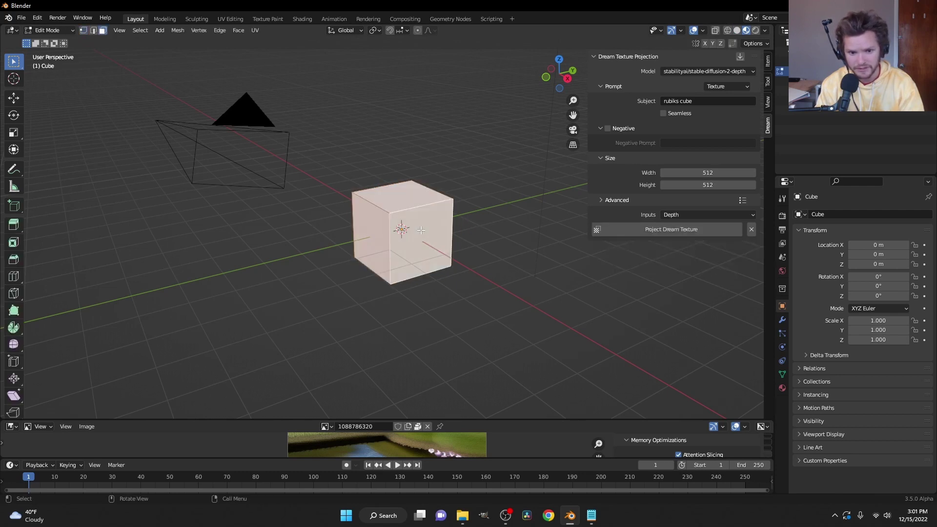
# Project the rubiks cube dream texture onto the cube's selected faces three times, angling the view towards a corner
pyautogui.moveTo(413, 227); pyautogui.dragTo(437, 224, button='middle')
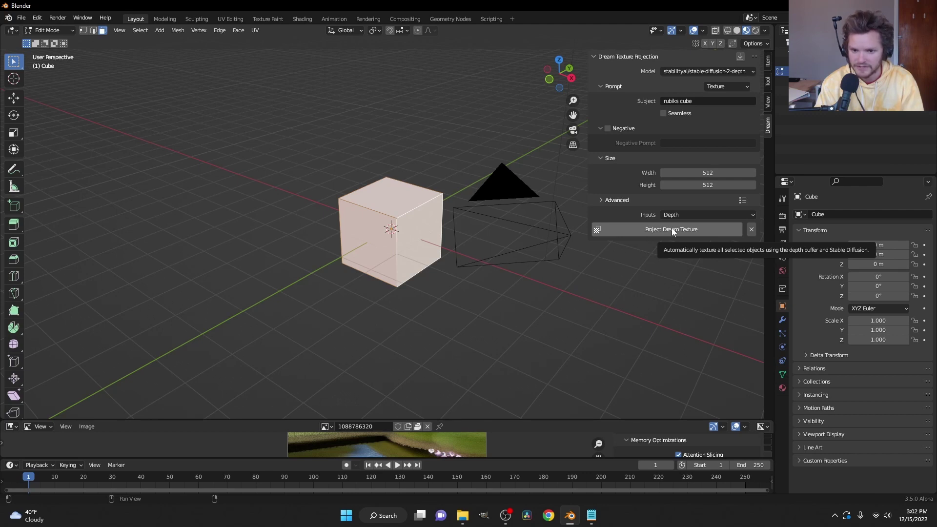
pyautogui.click(672, 228)
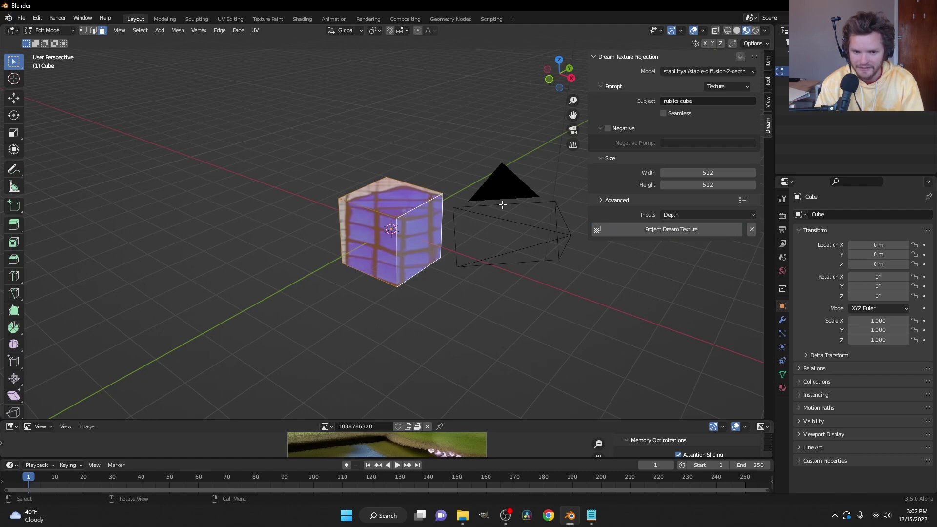
pyautogui.moveTo(411, 219); pyautogui.dragTo(469, 222, button='middle')
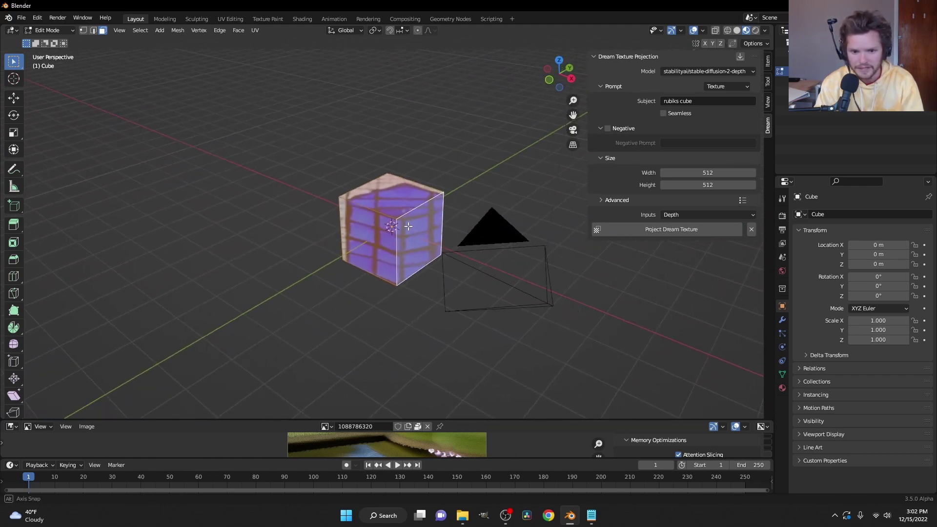
pyautogui.click(671, 227)
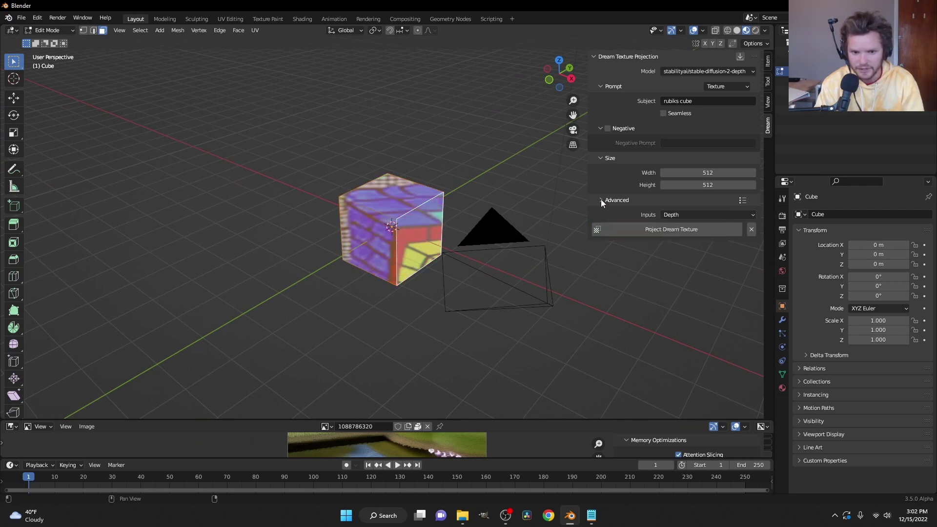
pyautogui.click(620, 227)
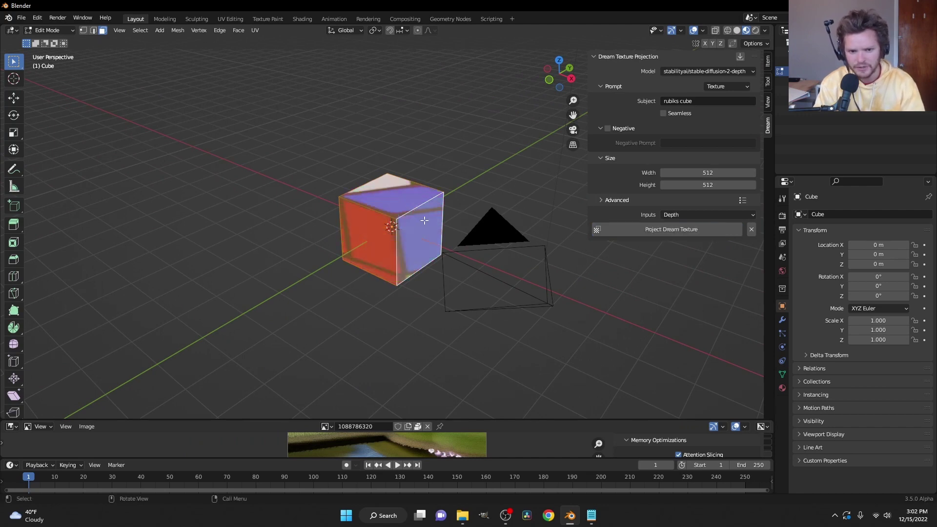
# Subdivide the cube's faces and project the rubiks cube dream texture onto the denser mesh
pyautogui.rightClick(400, 214)
pyautogui.click(400, 214)
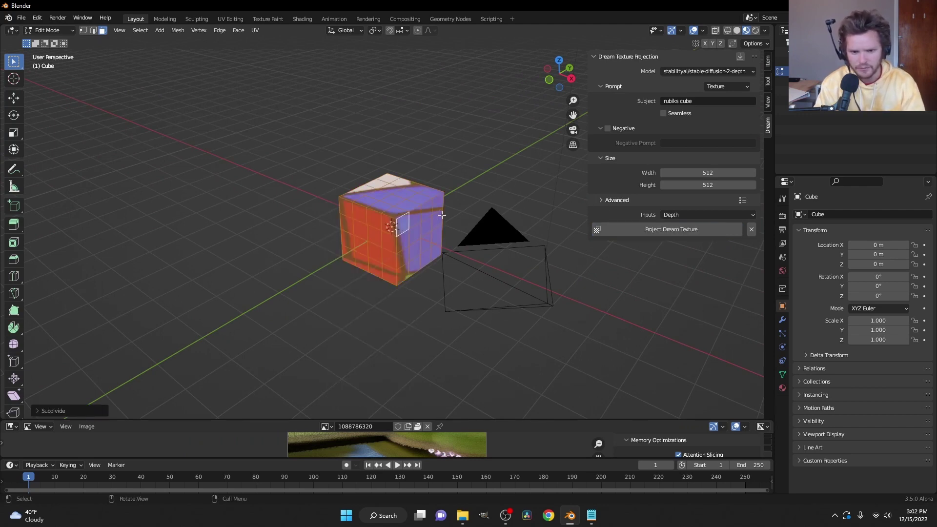
pyautogui.hotkey('ctrl', 'z')
pyautogui.hotkey('ctrl', 'shift', 'z')
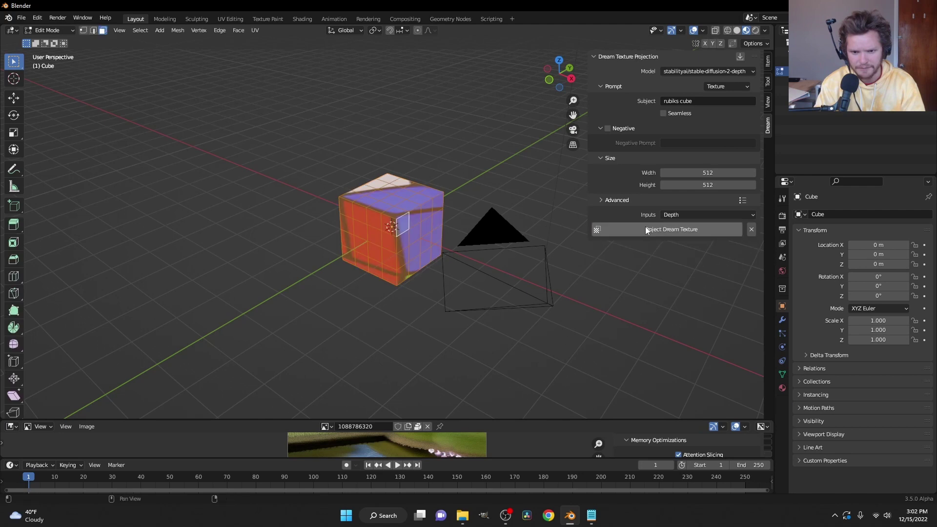
pyautogui.click(646, 228)
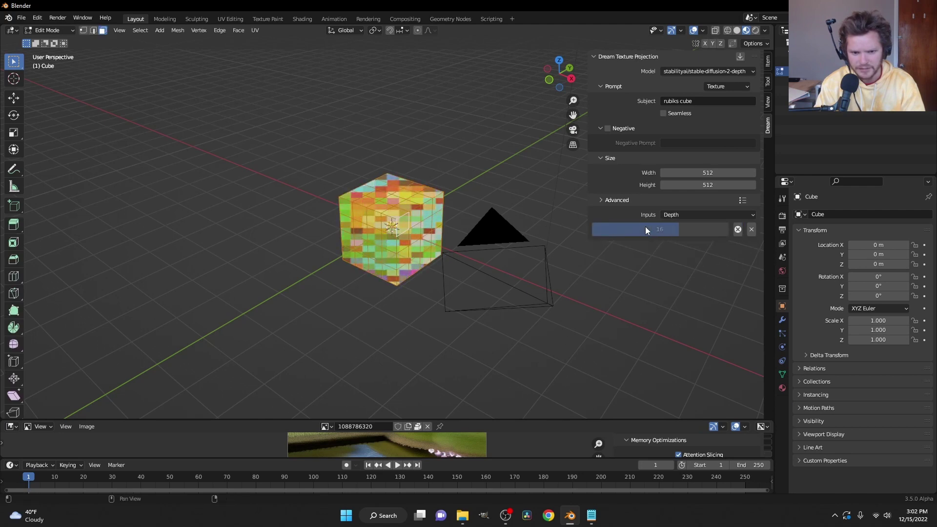
# Project the rubiks cube dream texture onto the subdivided cube two more times
pyautogui.click(645, 228)
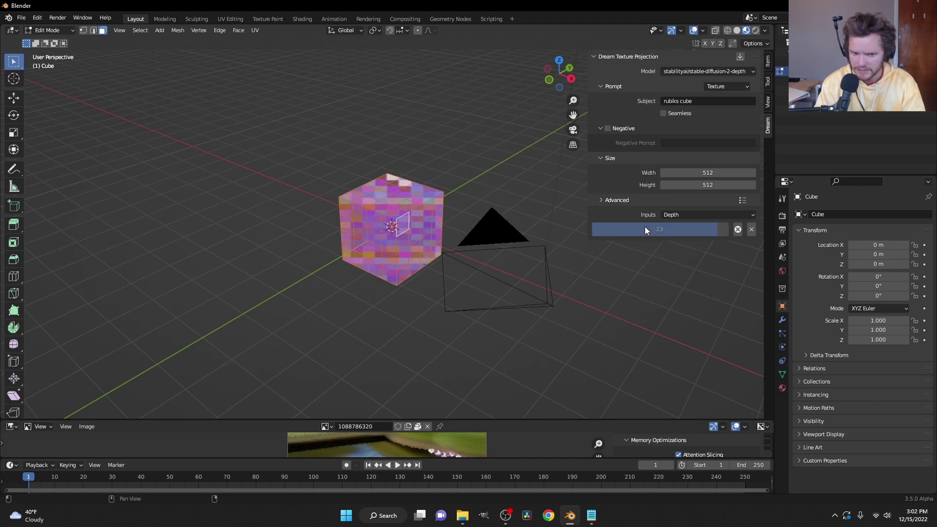
pyautogui.click(663, 230)
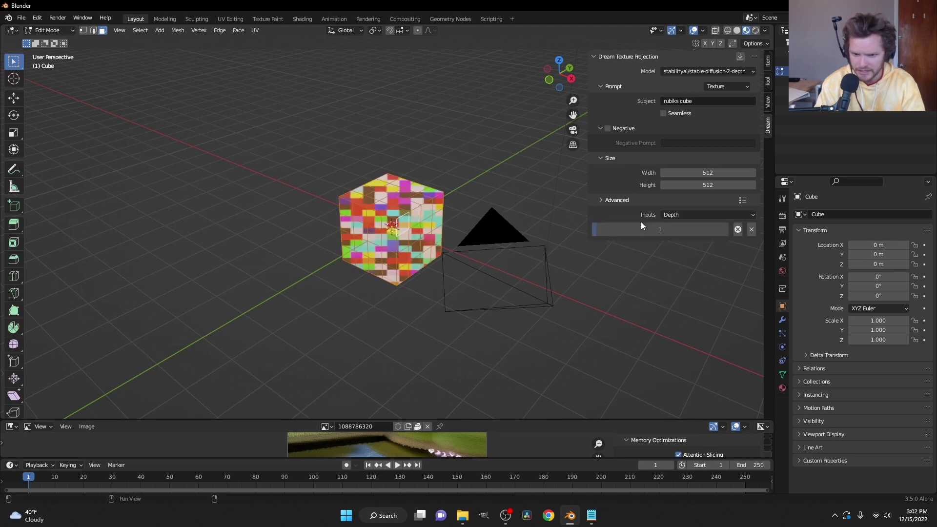
pyautogui.click(609, 200)
pyautogui.click(609, 200)
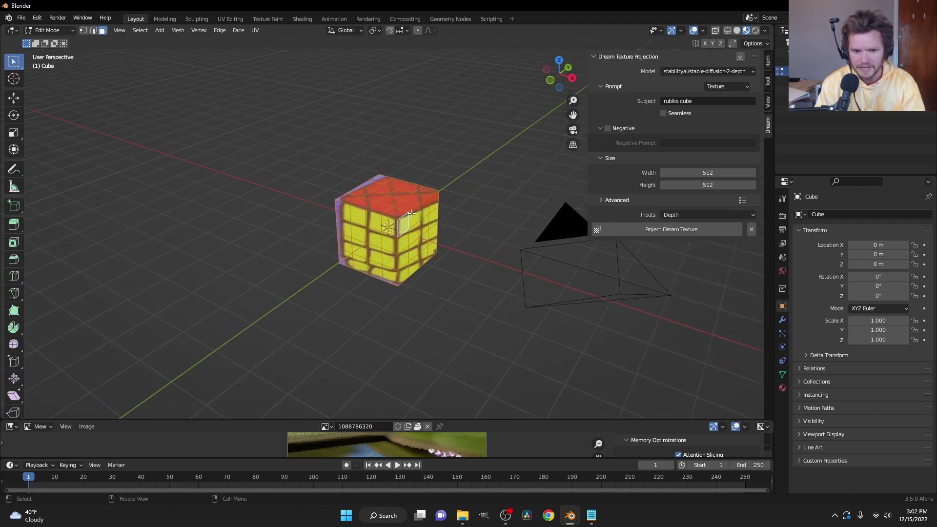
# Delete the cube and add a plane mesh in its place
pyautogui.press('Tab')
pyautogui.press('Delete')
pyautogui.hotkey('shift', 'a')
pyautogui.moveTo(382, 199)
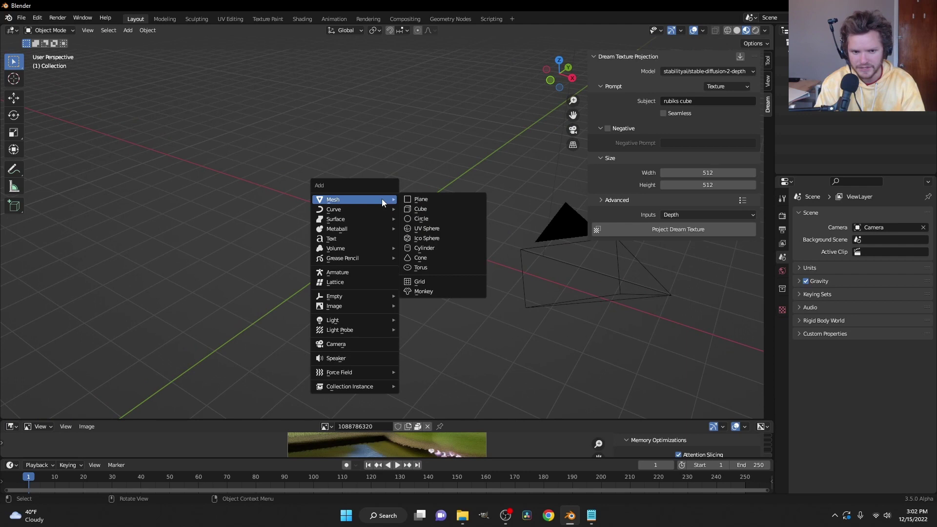
pyautogui.click(407, 200)
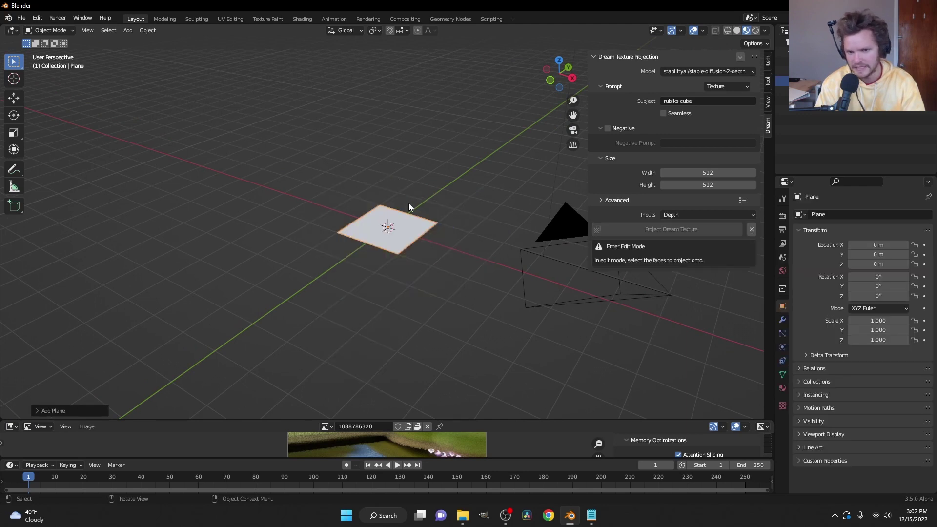
# Scale the plane's geometry along the Y axis into a long, narrow road strip
pyautogui.press('Tab')
pyautogui.press('s')
pyautogui.press('y')
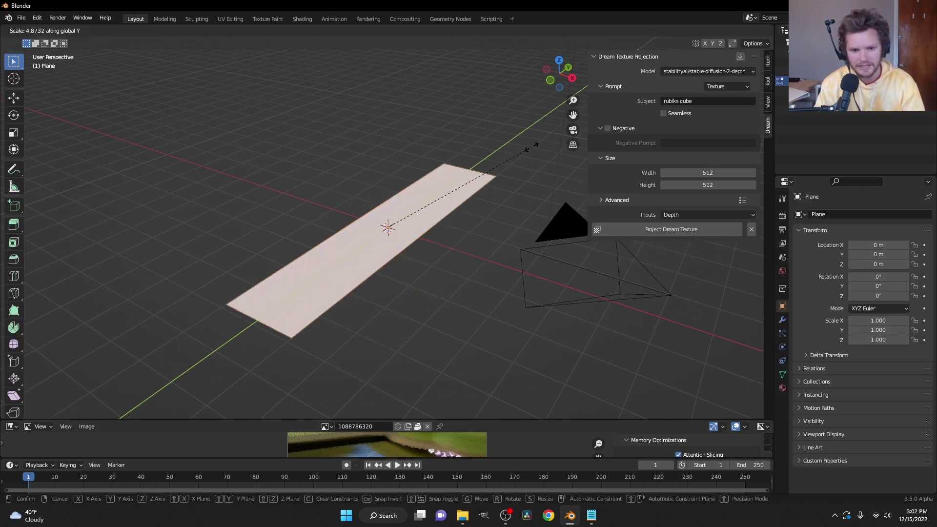
pyautogui.click(579, 120)
pyautogui.press('Tab')
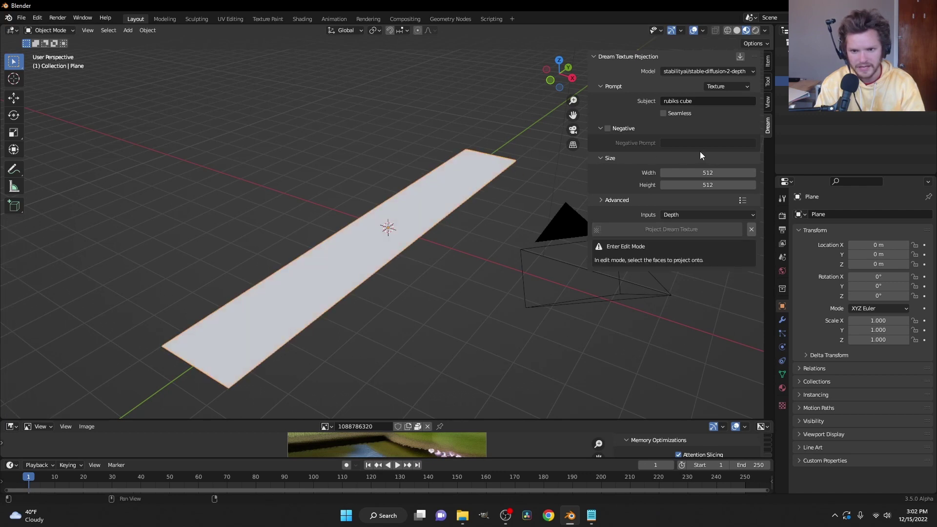
# Set the Texture prompt's subject to "road" and project the dream texture onto the strip three times from the top view
pyautogui.write('road')
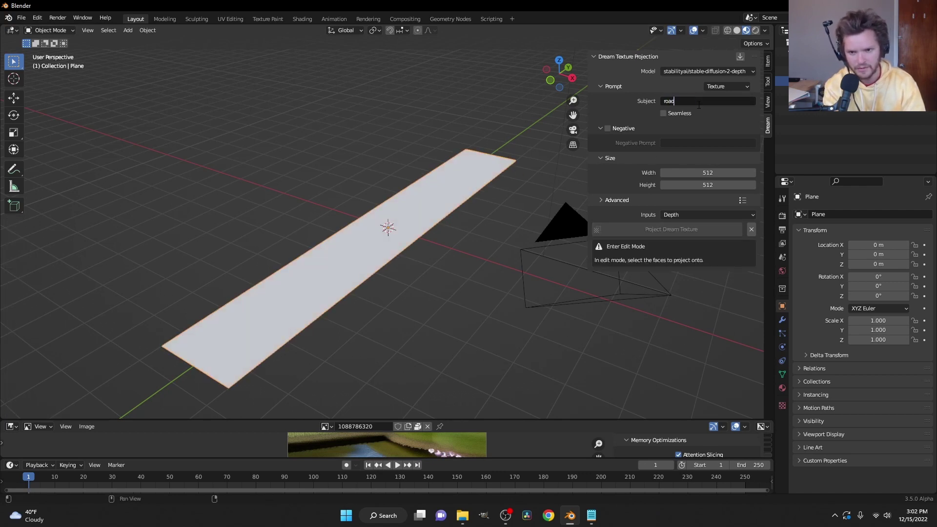
pyautogui.press('Return')
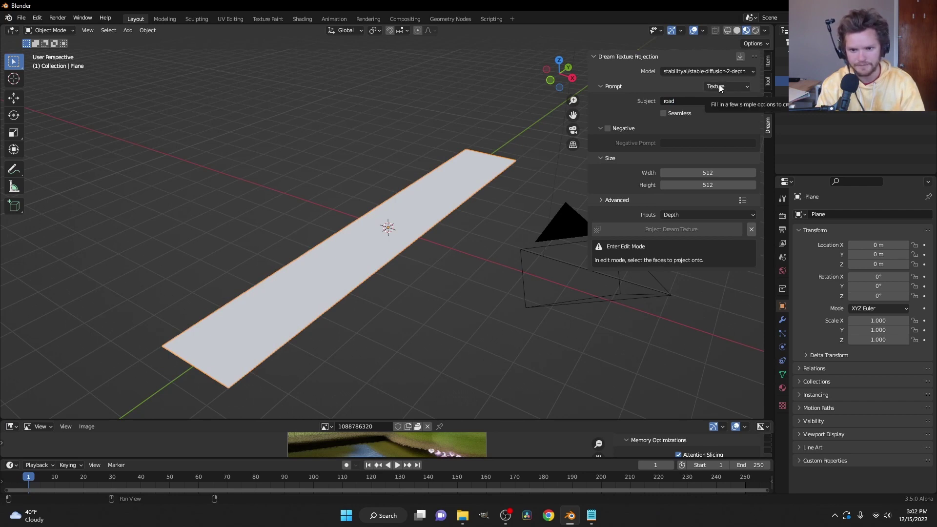
pyautogui.click(561, 60)
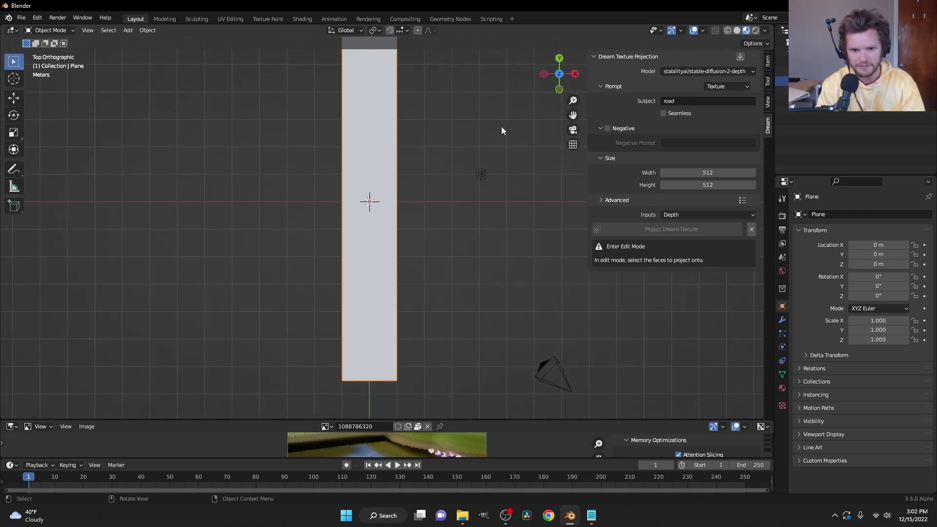
pyautogui.press('Tab')
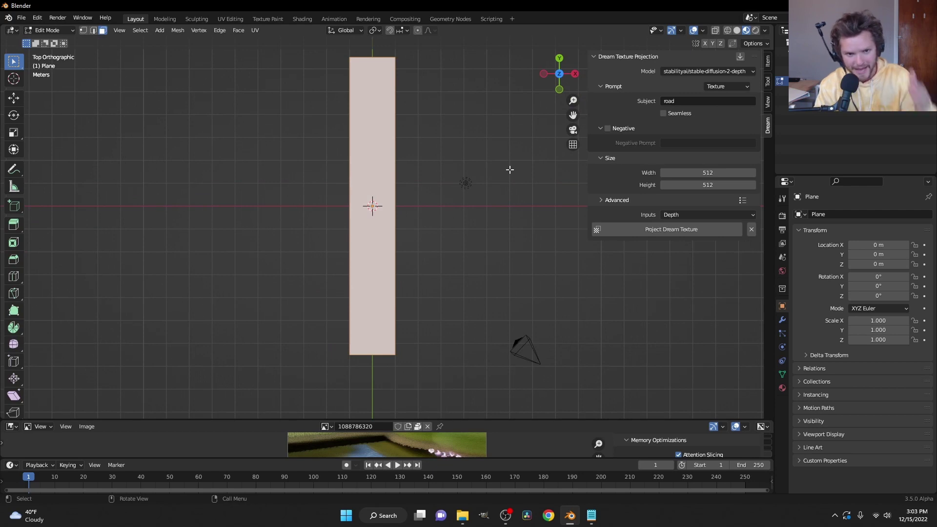
pyautogui.click(695, 224)
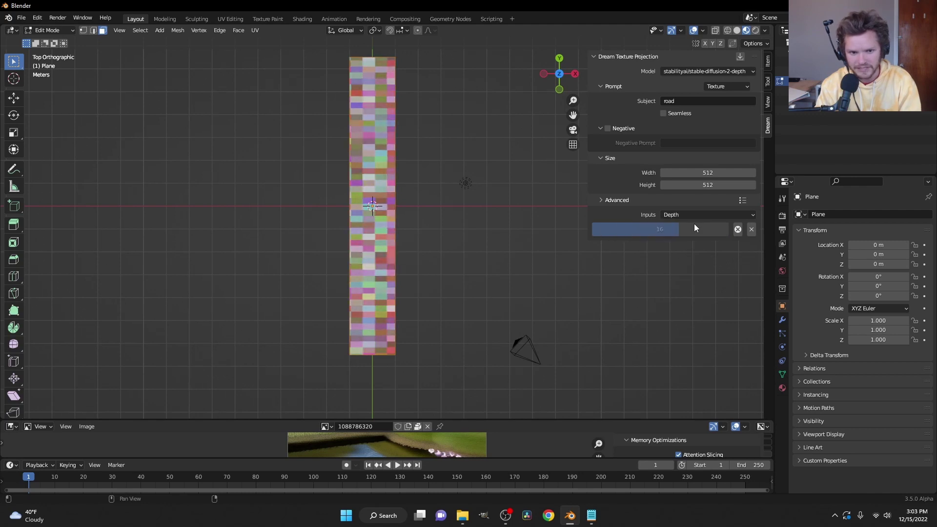
pyautogui.click(693, 228)
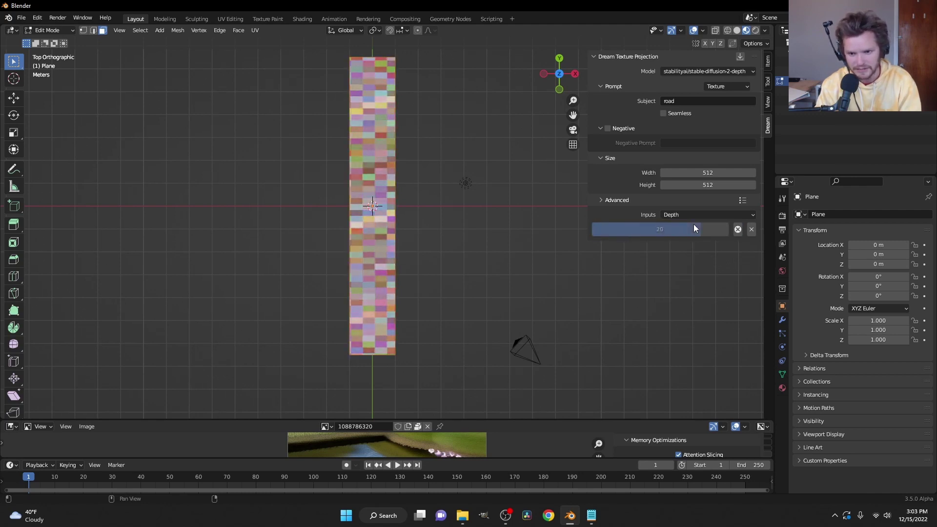
pyautogui.click(678, 228)
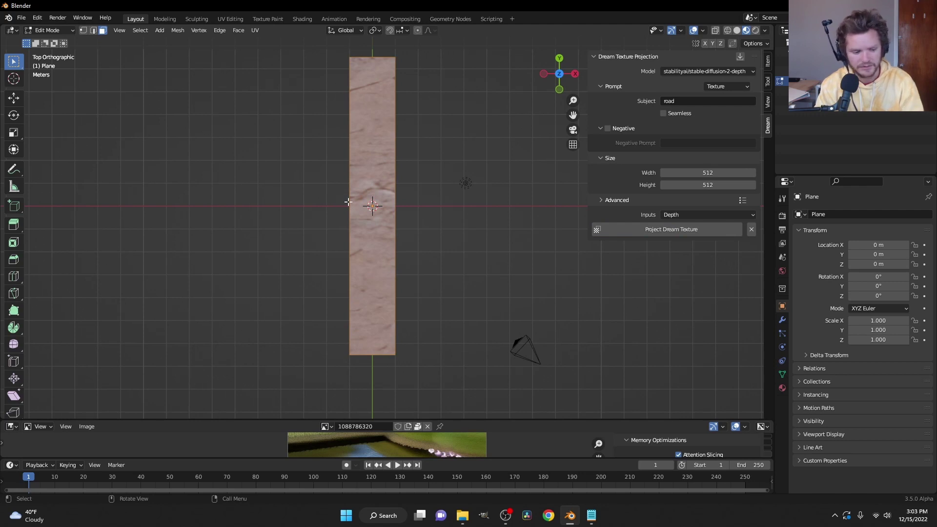
pyautogui.press('Tab')
# Add a cube mesh at the middle of the road strip
pyautogui.moveTo(372, 211); pyautogui.dragTo(280, 139, button='middle')
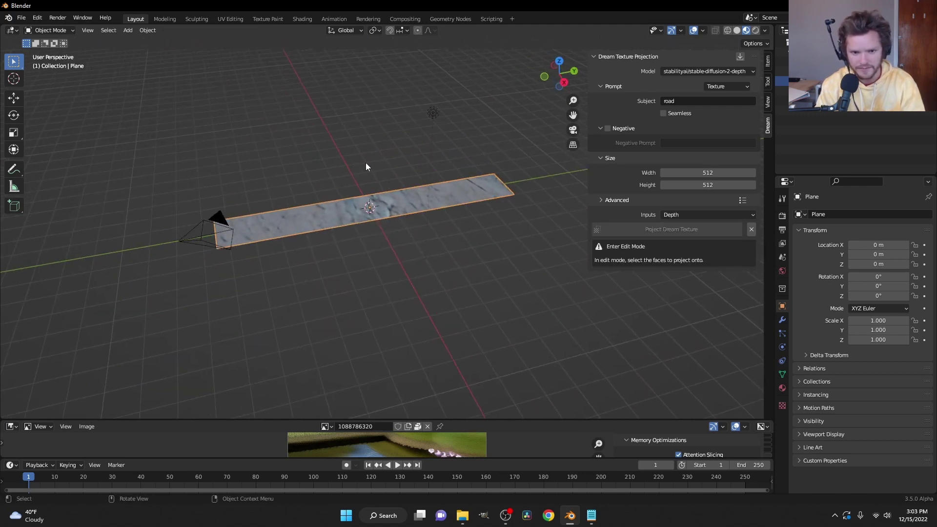
pyautogui.scroll(3, 365, 162)
pyautogui.hotkey('shift', 'a')
pyautogui.moveTo(344, 156)
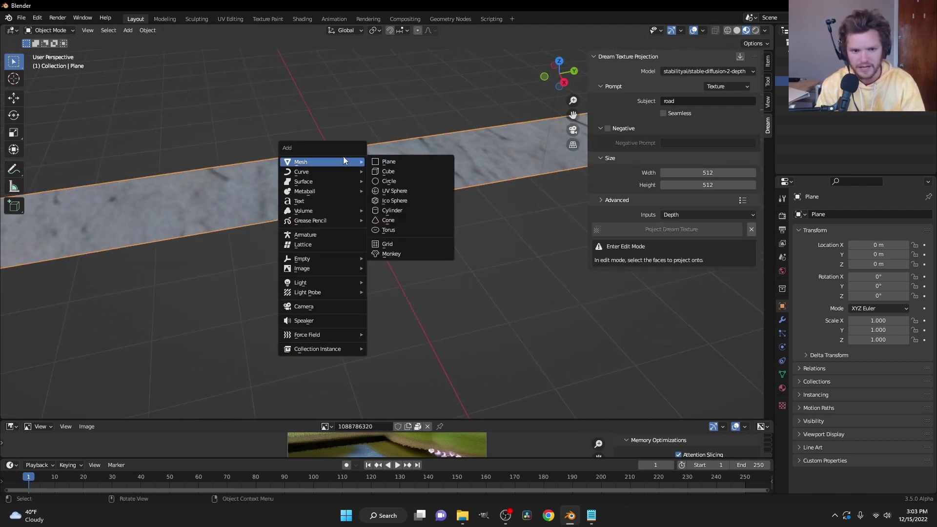
pyautogui.click(388, 171)
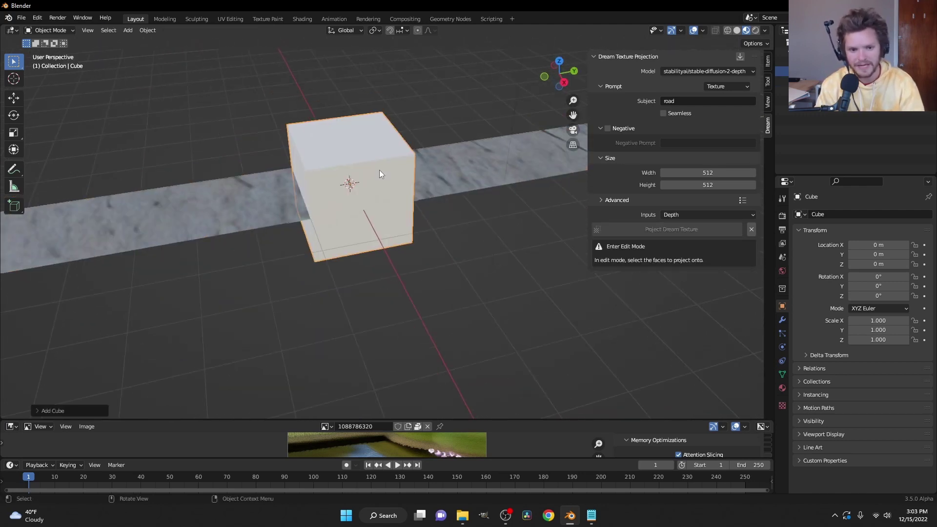
# Move the cube up about 1 m and about 2.2 m along negative X, so it stands beside the road
pyautogui.click(544, 76)
pyautogui.press('g')
pyautogui.press('z')
pyautogui.click(401, 155)
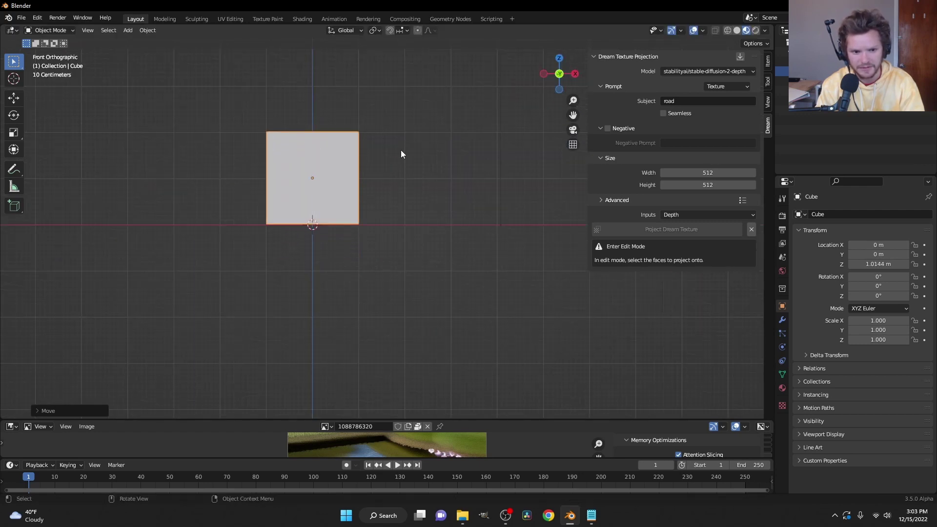
pyautogui.press('g')
pyautogui.press('x')
pyautogui.click(299, 156)
# Extrude the cube's top face about 3.5 m upward to form a tall tower
pyautogui.press('Tab')
pyautogui.moveTo(299, 156); pyautogui.dragTo(218, 181, button='middle')
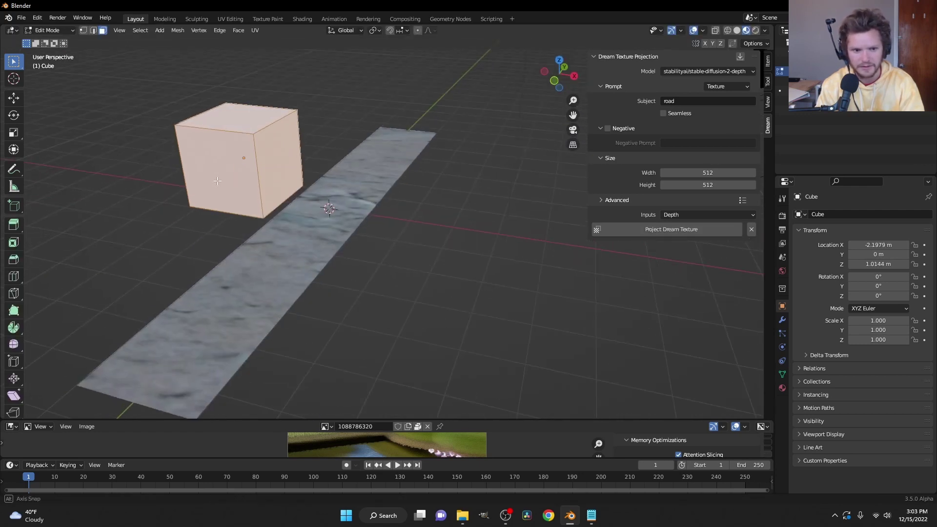
pyautogui.click(229, 120)
pyautogui.scroll(-2, 229, 120)
pyautogui.press('e')
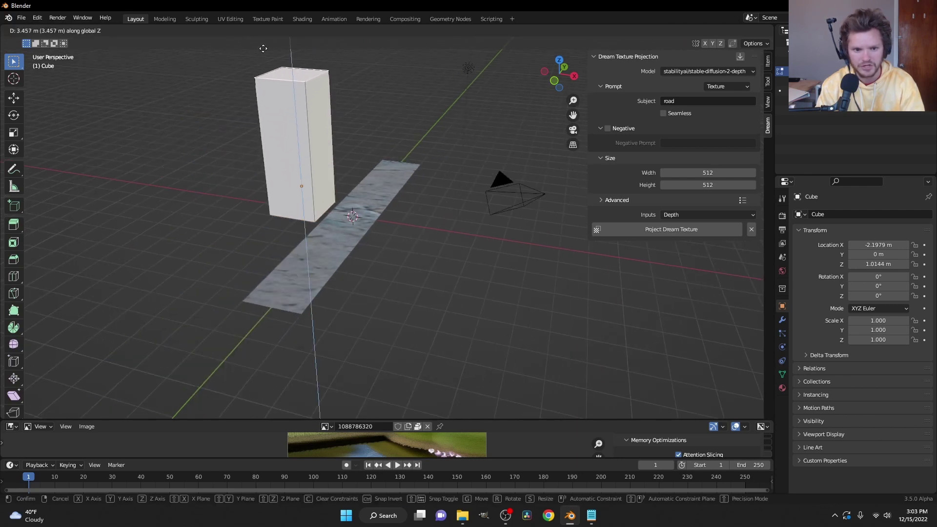
pyautogui.click(263, 48)
pyautogui.press('g')
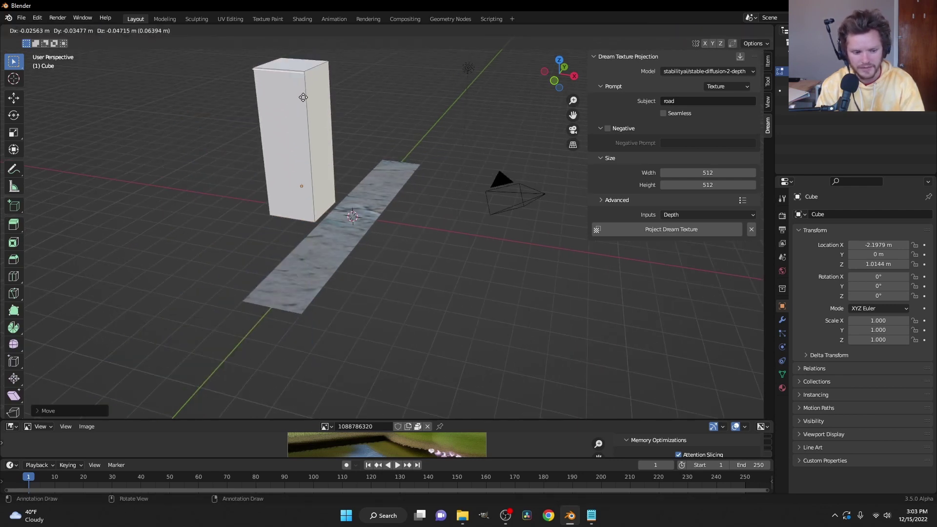
pyautogui.press('Escape')
# Duplicate the tower on the opposite side of the road and add an edge loop around the copy's upper part
pyautogui.press('a')
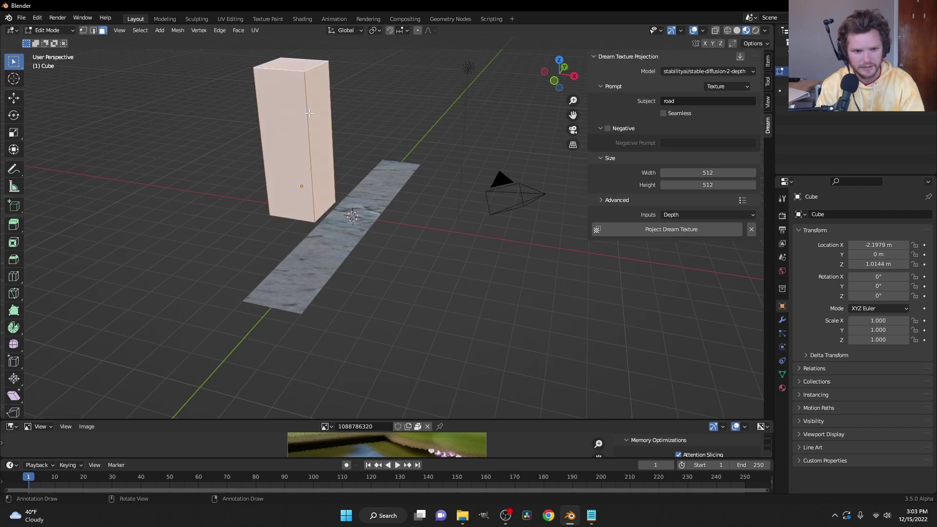
pyautogui.hotkey('shift', 'd')
pyautogui.click(439, 132)
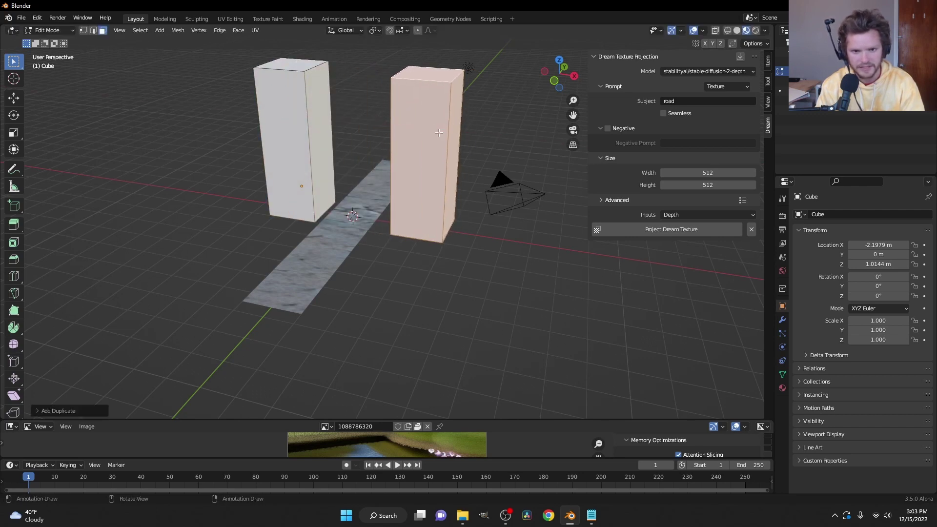
pyautogui.hotkey('ctrl', 'r')
pyautogui.click(433, 86)
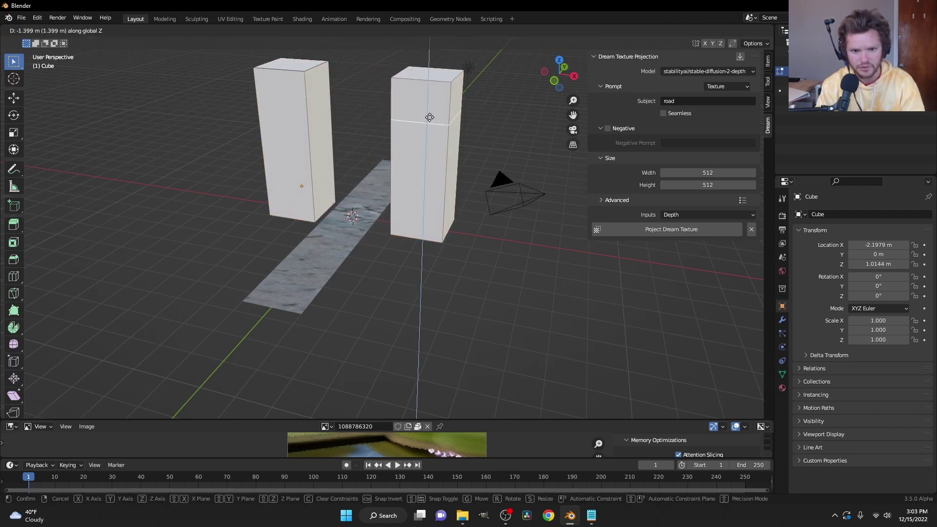
pyautogui.click(430, 117)
# Delete all the faces of both towers in Edit Mode
pyautogui.press('a')
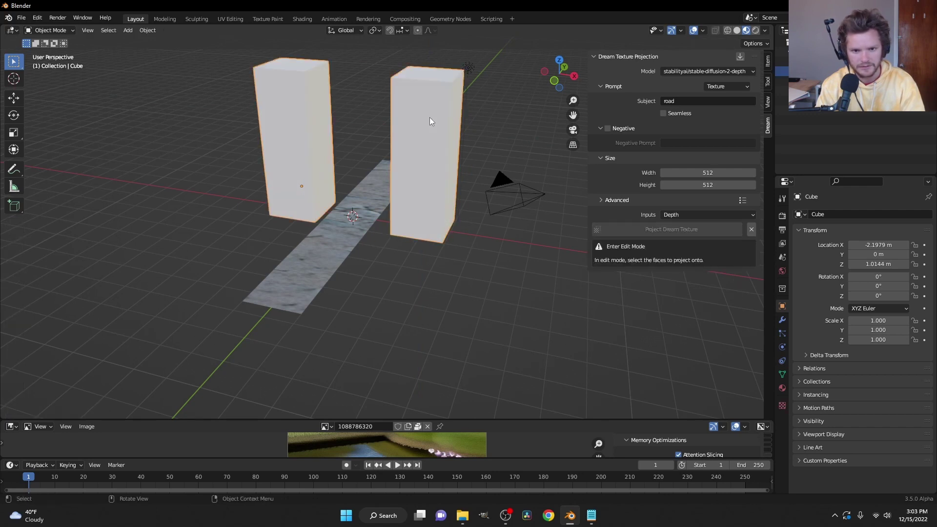
pyautogui.press('x')
pyautogui.press('Escape')
pyautogui.press('a')
pyautogui.press('x')
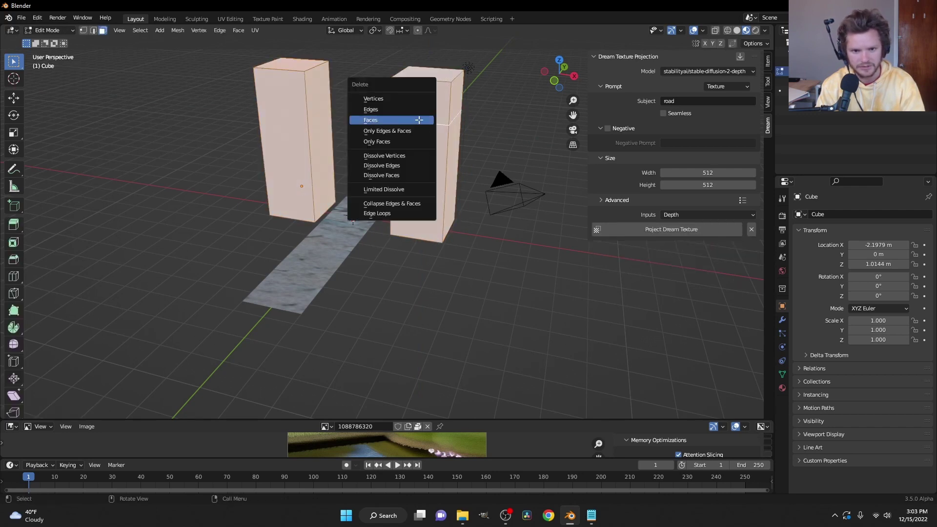
pyautogui.click(417, 118)
# Add a new cube within the emptied mesh, raise it to ground level and shift it along X beside the road
pyautogui.hotkey('shift', 'a')
pyautogui.click(318, 113)
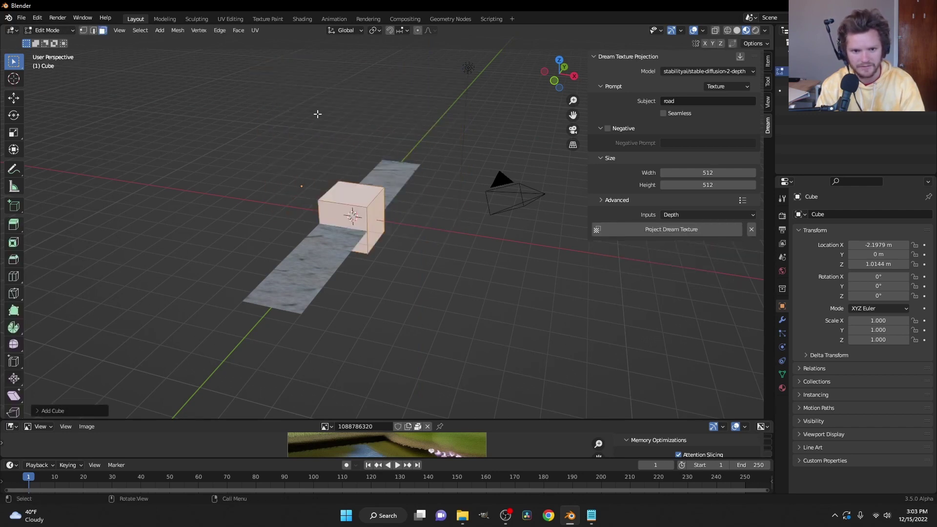
pyautogui.press('g')
pyautogui.press('x')
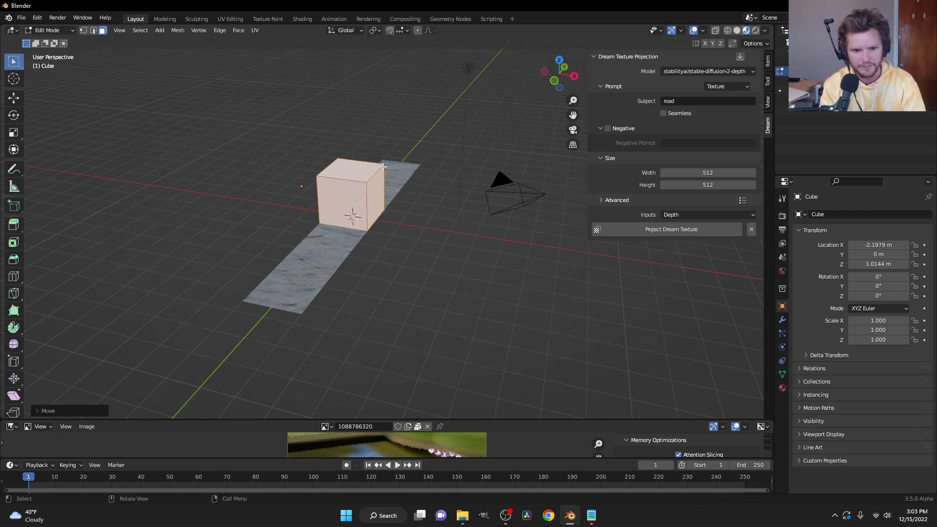
pyautogui.click(335, 162)
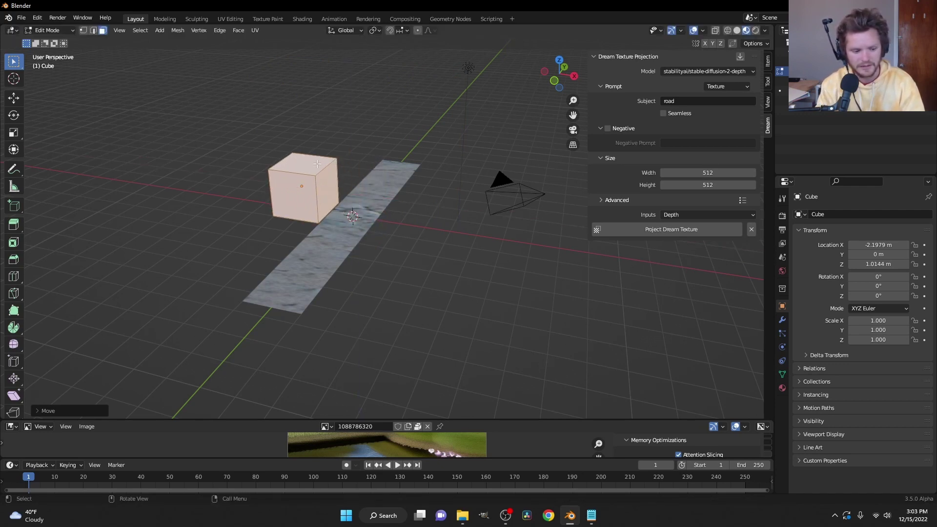
# Duplicate the cube behind the first along the road and raise the copy's top face to form a tower
pyautogui.hotkey('shift', 'd')
pyautogui.click(350, 152)
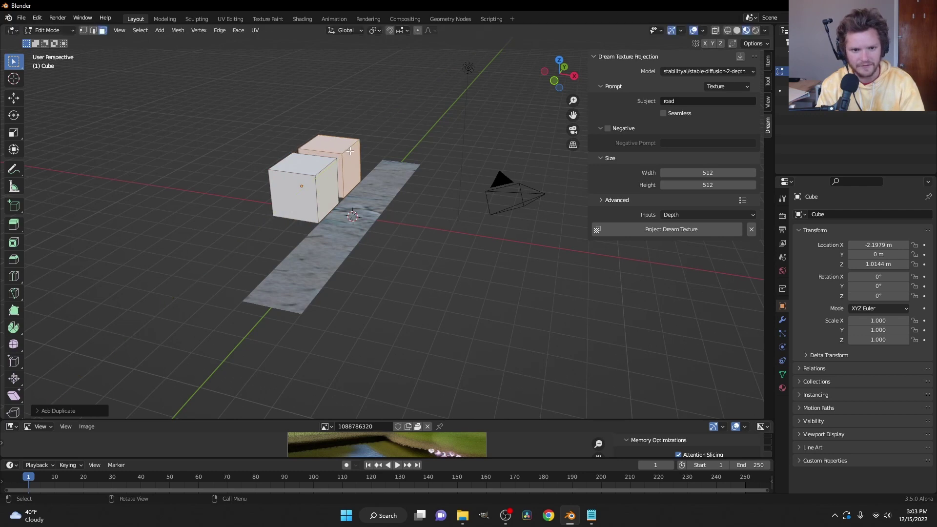
pyautogui.click(333, 146)
pyautogui.press('g')
pyautogui.press('z')
pyautogui.click(303, 171)
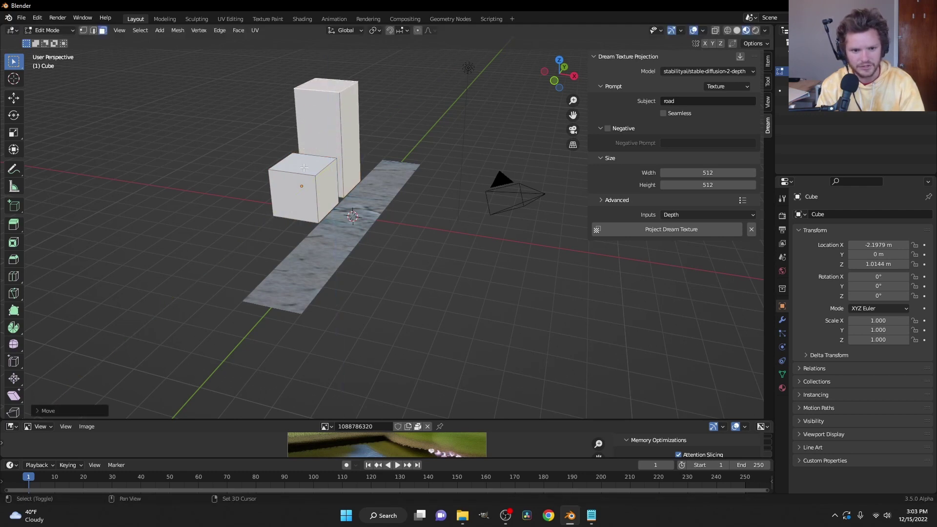
# Duplicate both blocks along the X axis to the opposite side of the road
pyautogui.press('a')
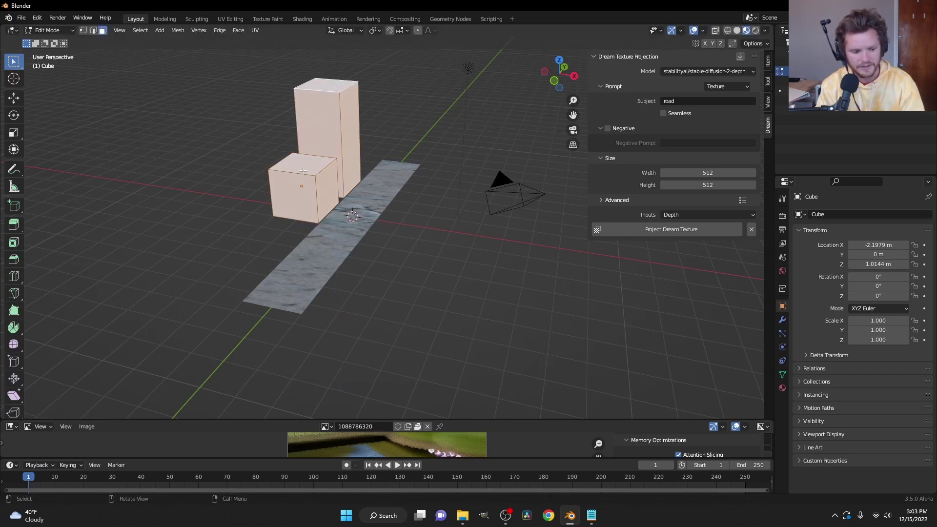
pyautogui.hotkey('shift', 'd')
pyautogui.press('x')
pyautogui.click(411, 180)
pyautogui.press('Tab')
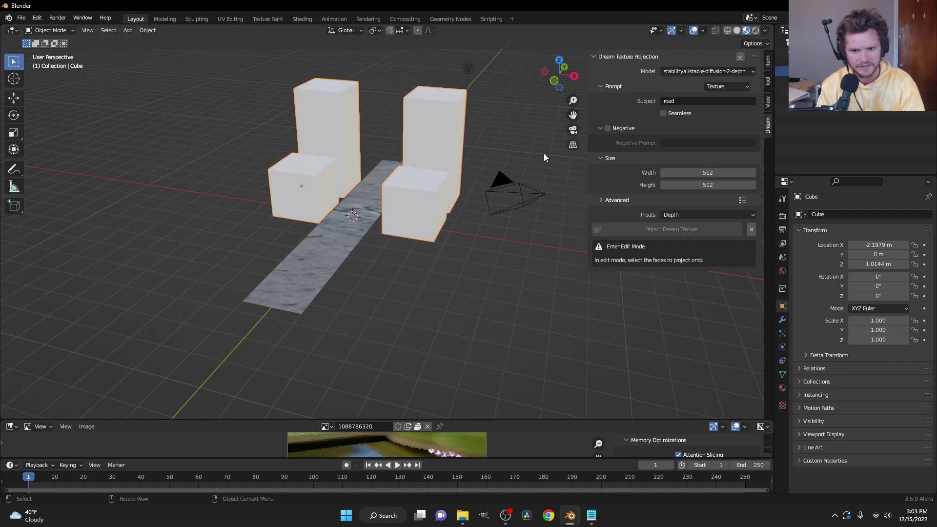
# Set the Texture prompt's subject to "city buildings" and return the blocks to Edit Mode
pyautogui.click(682, 102)
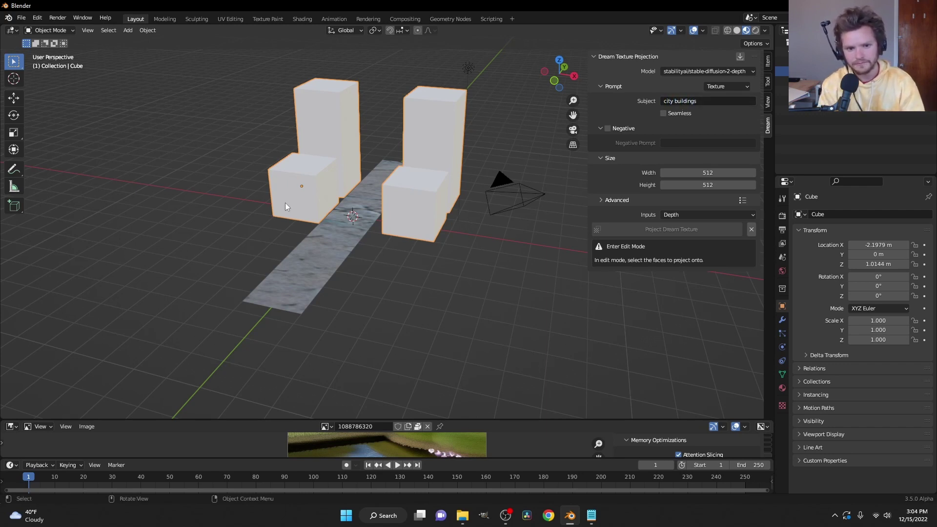
pyautogui.press('Tab')
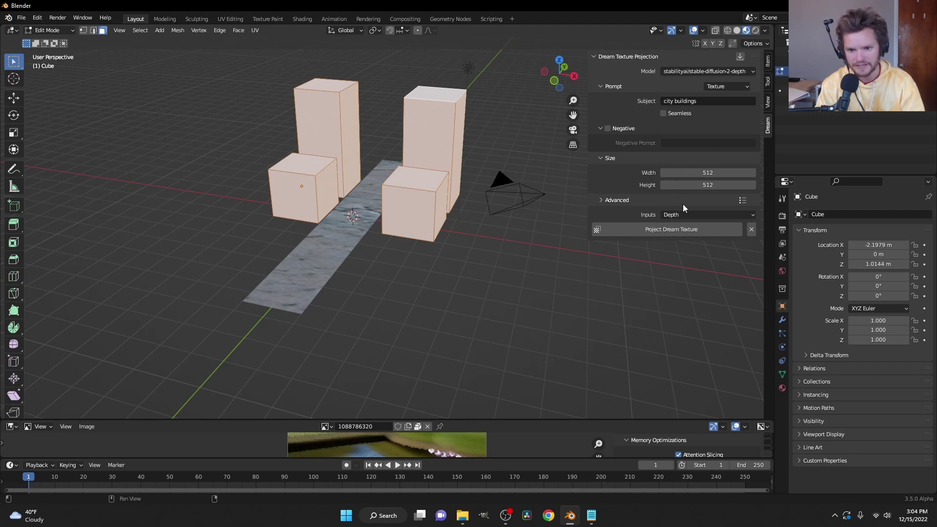
# Project the "city buildings" texture onto the selected blocks, regenerate it from a slightly rotated view, and inspect the result in Object Mode
pyautogui.click(674, 230)
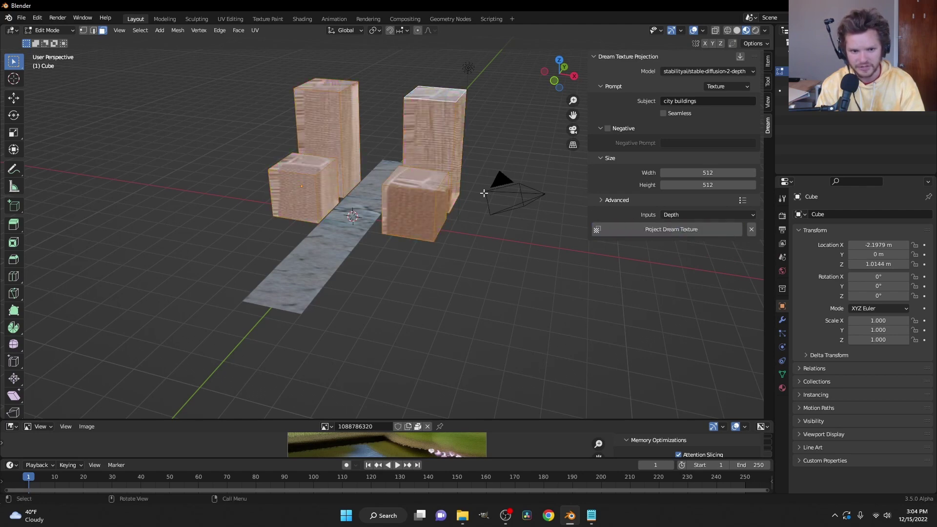
pyautogui.press('Tab')
pyautogui.moveTo(405, 145)
pyautogui.mouseDown(button='middle')
pyautogui.moveTo(424, 159)
pyautogui.moveTo(405, 152)
pyautogui.moveTo(412, 148)
pyautogui.mouseUp(button='middle')
pyautogui.press('Tab')
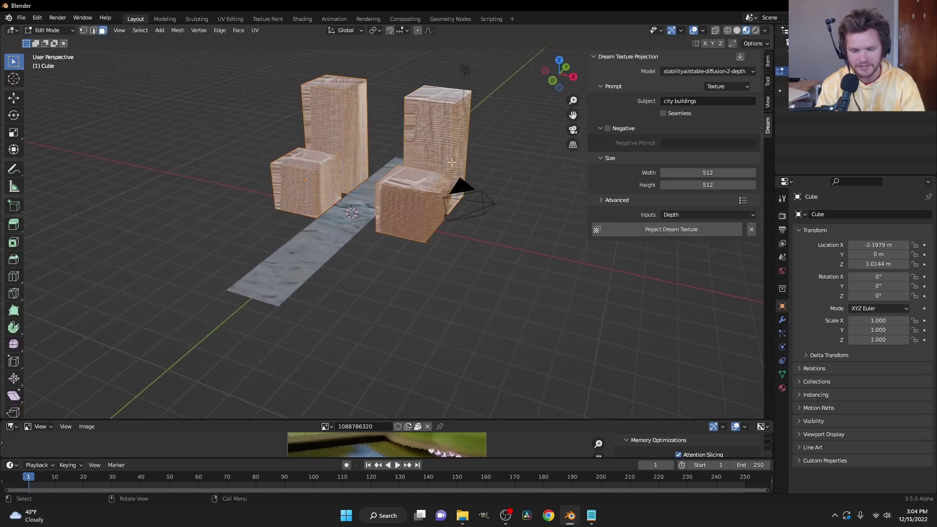
pyautogui.click(681, 233)
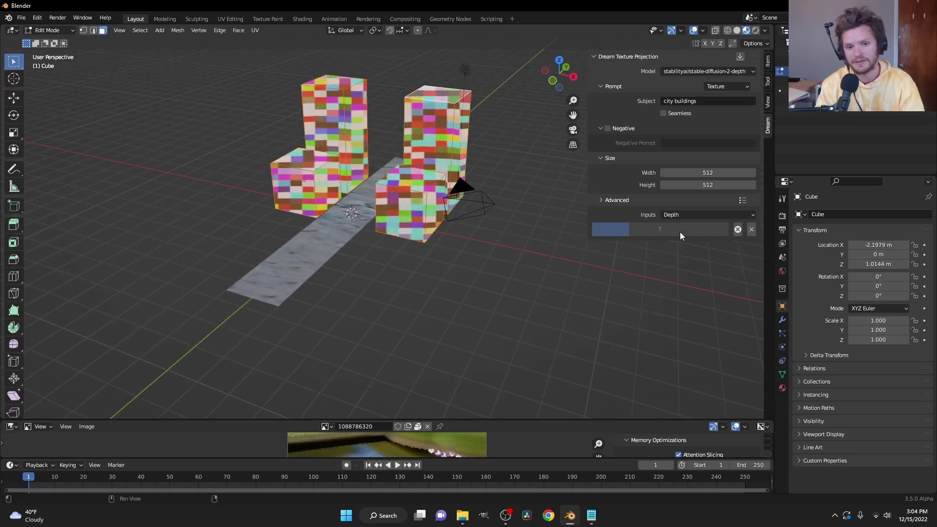
pyautogui.click(681, 233)
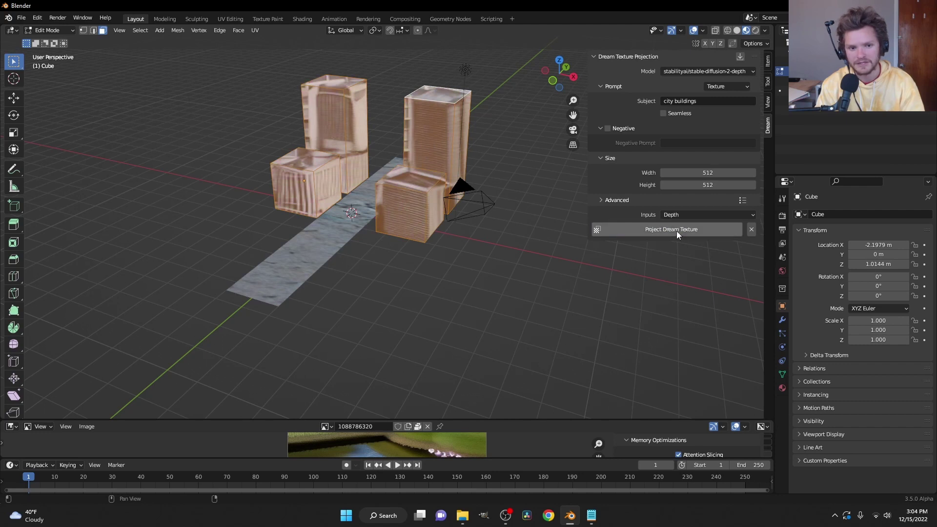
pyautogui.moveTo(438, 114); pyautogui.dragTo(441, 125, button='middle')
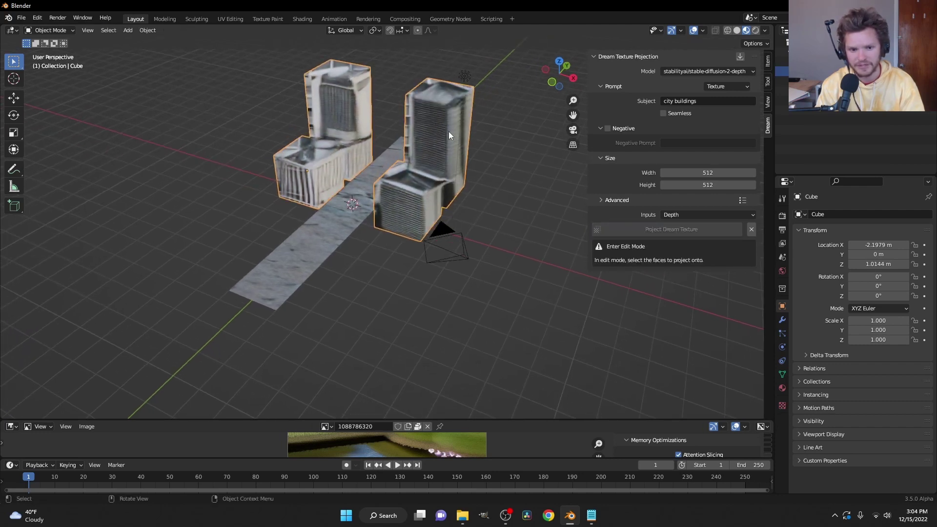
pyautogui.moveTo(442, 136); pyautogui.dragTo(463, 164, button='middle')
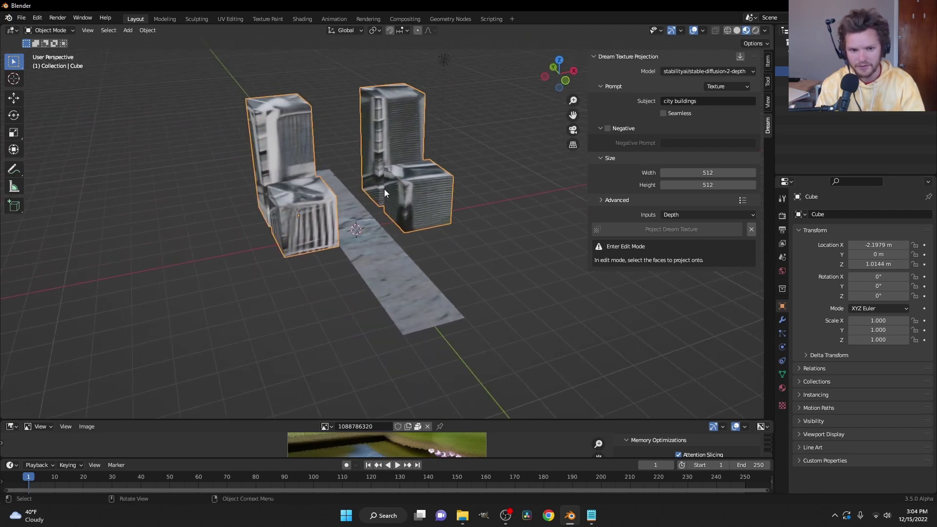
# Delete the building blocks together with the road and the rest of the scene's objects
pyautogui.keyDown('shift'); pyautogui.click(360, 212); pyautogui.keyUp('shift')
pyautogui.press('x')
pyautogui.click(362, 207)
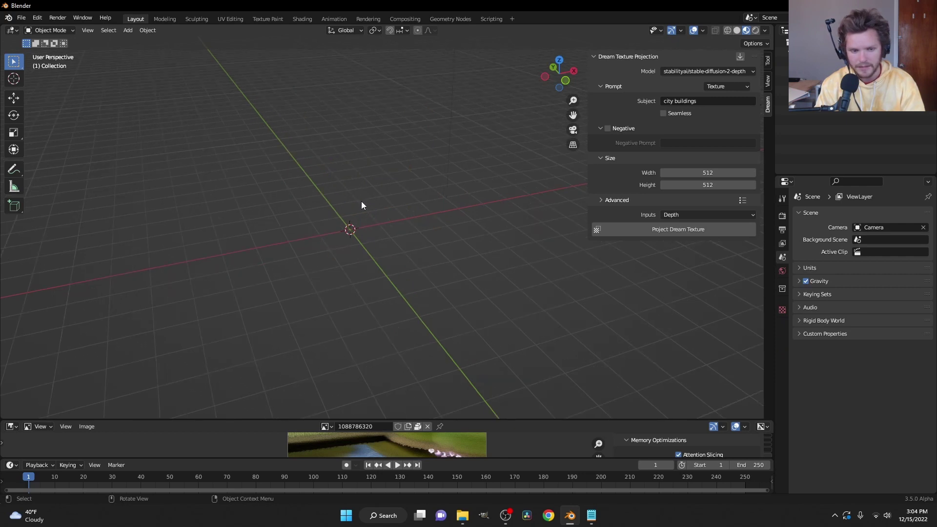
# Add a new cube and scale its mesh down along the Z and Y axes into a lower, shallower box
pyautogui.keyDown('shift'); pyautogui.moveTo(361, 201); pyautogui.dragTo(316, 180, button='middle'); pyautogui.keyUp('shift')
pyautogui.hotkey('shift', 'a')
pyautogui.moveTo(322, 191)
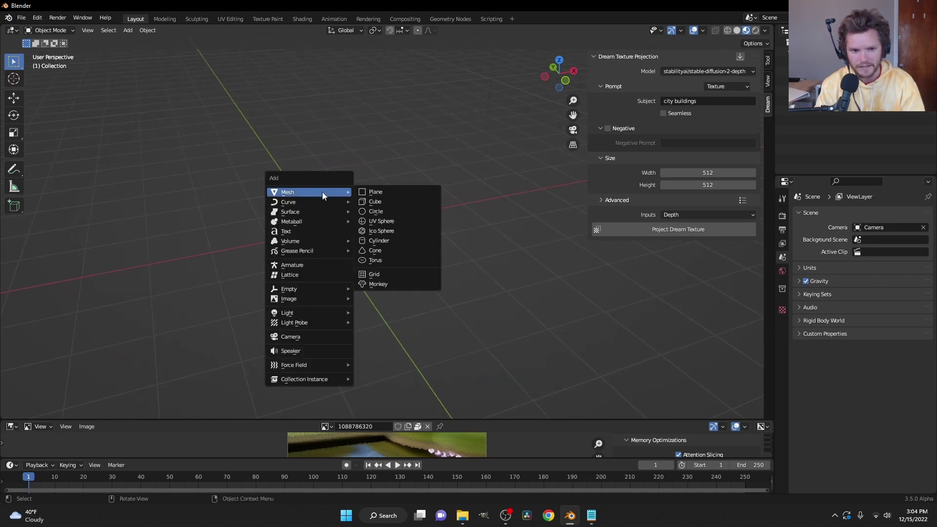
pyautogui.click(370, 199)
pyautogui.press('Tab')
pyautogui.press('s')
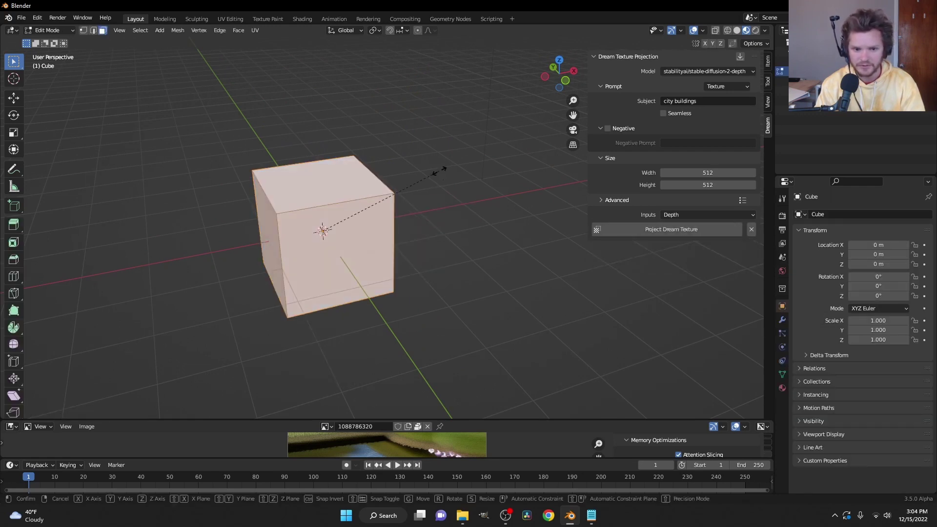
pyautogui.press('z')
pyautogui.click(386, 183)
pyautogui.press('s')
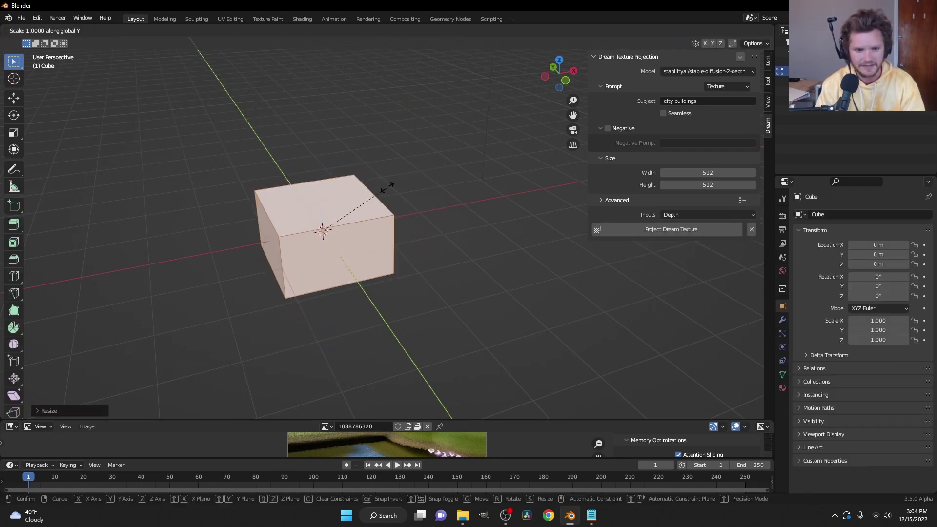
pyautogui.click(365, 188)
# Add a centred loop cut across the width of the box and bevel it into a narrow strip
pyautogui.scroll(4, 378, 185)
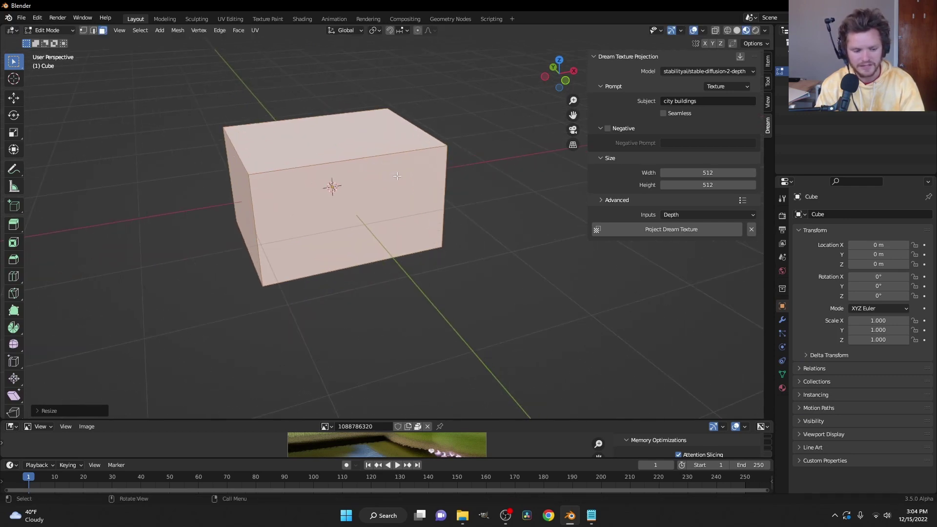
pyautogui.press('2')
pyautogui.hotkey('ctrl', 'r')
pyautogui.click(376, 147)
pyautogui.rightClick(376, 148)
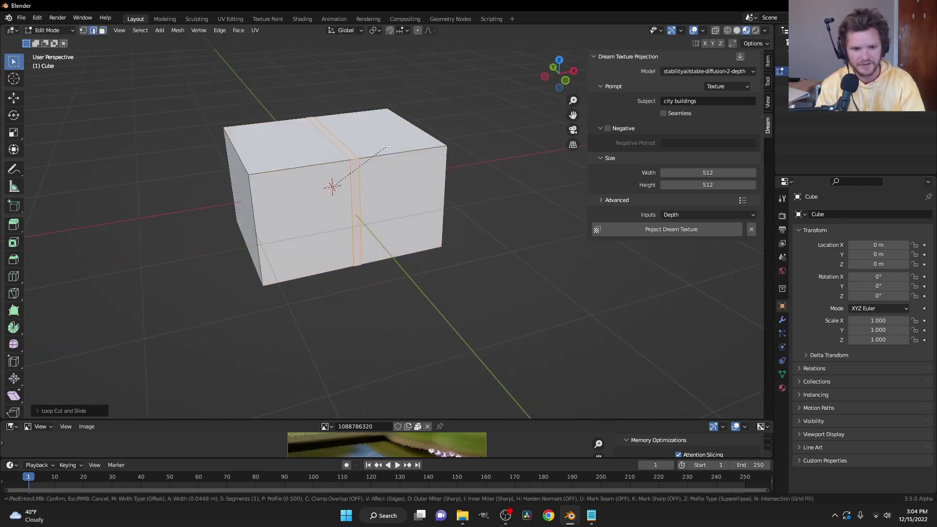
pyautogui.hotkey('ctrl', 'b')
pyautogui.rightClick(396, 145)
pyautogui.rightClick(395, 145)
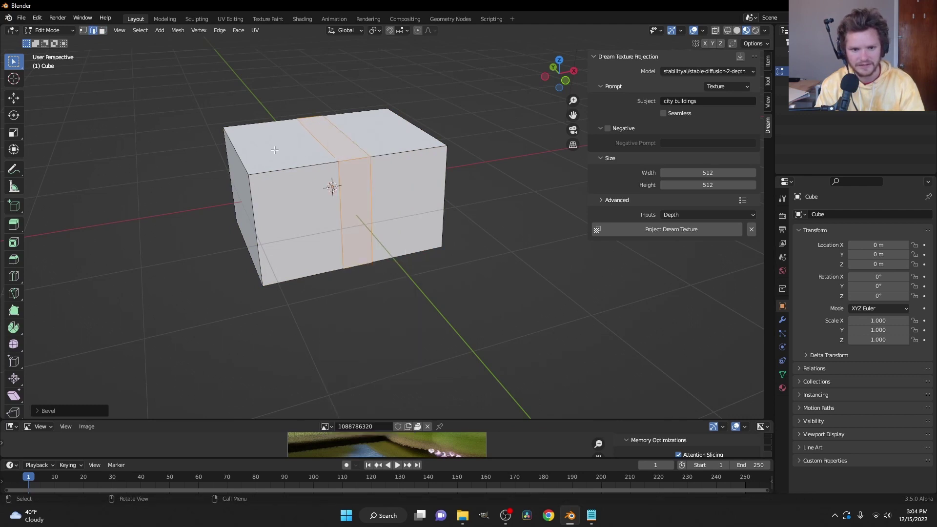
# Raise the two top faces beside the central strip slightly along Z, leaving a groove between them
pyautogui.hotkey('alt', 'a')
pyautogui.press('3')
pyautogui.click(281, 149)
pyautogui.keyDown('shift'); pyautogui.click(383, 129); pyautogui.keyUp('shift')
pyautogui.press('g')
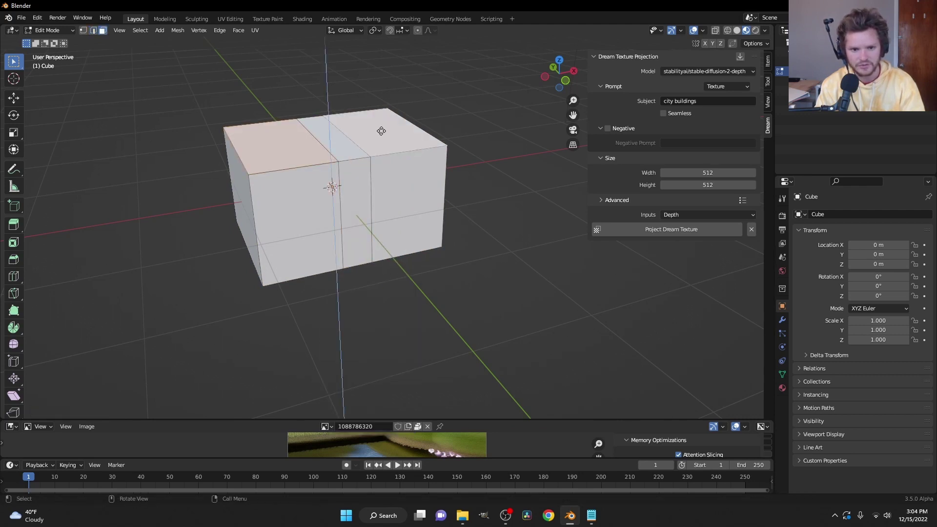
pyautogui.click(383, 120)
pyautogui.press('Tab')
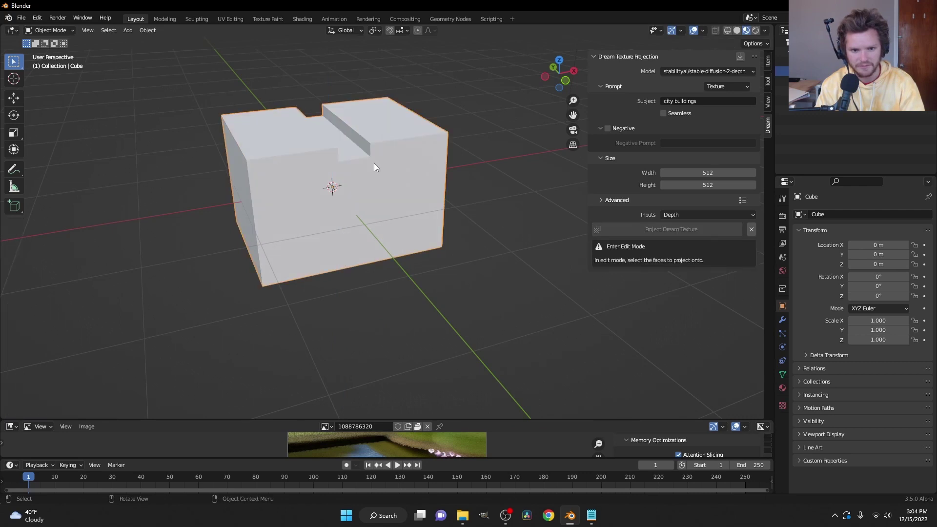
# Inset the box's three front faces together and extrude them inward to form a recessed panel
pyautogui.moveTo(376, 197); pyautogui.dragTo(397, 194, button='middle')
pyautogui.press('Tab')
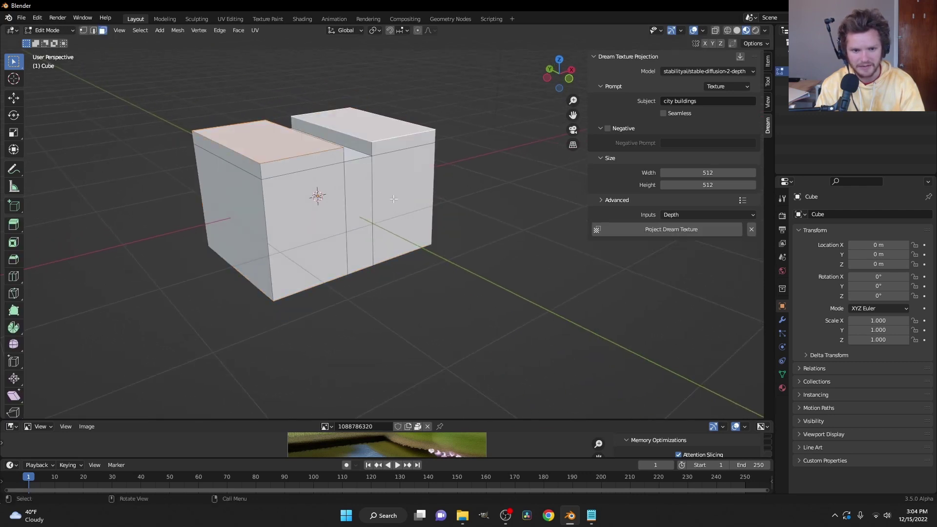
pyautogui.press('b')
pyautogui.moveTo(330, 210); pyautogui.dragTo(493, 185)
pyautogui.press('i')
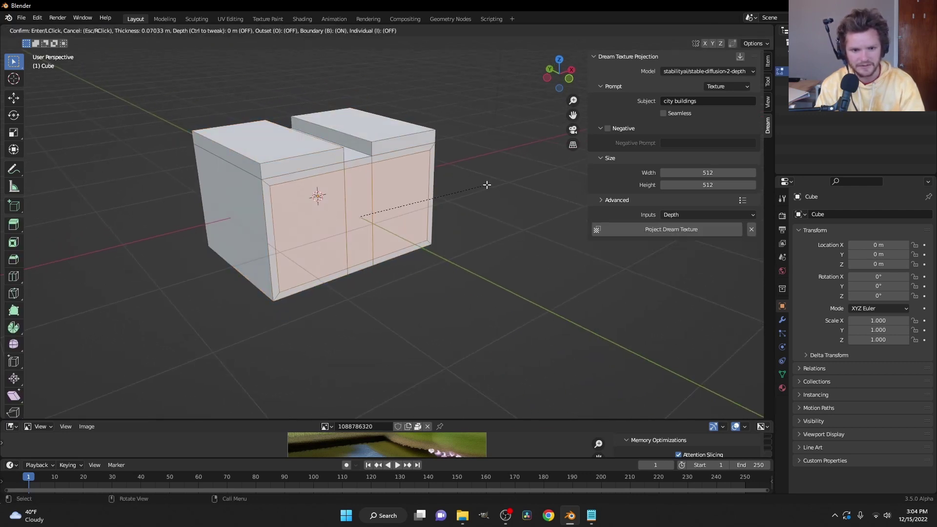
pyautogui.click(482, 186)
pyautogui.press('e')
pyautogui.click(398, 184)
pyautogui.press('Tab')
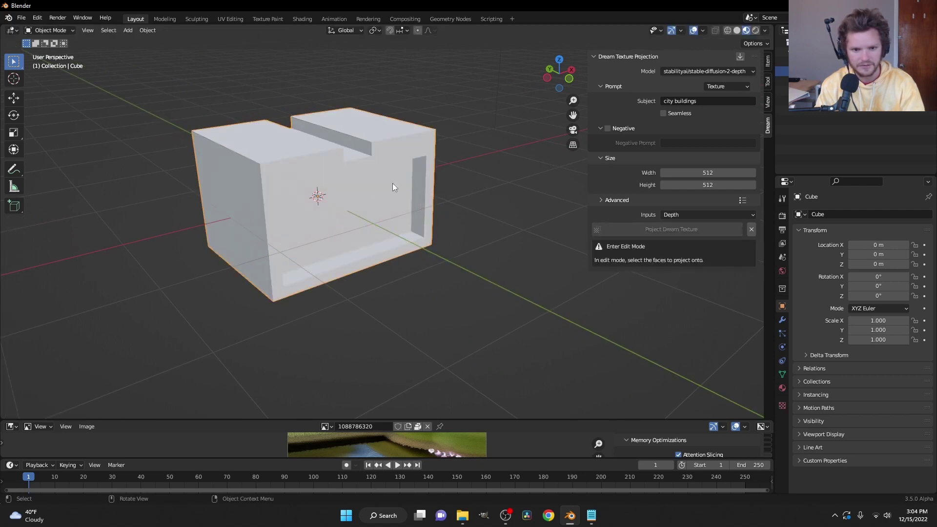
# Set the prompt subject to "AC unit", project the texture onto all faces of the box, and check the result
pyautogui.keyDown('shift'); pyautogui.moveTo(370, 183); pyautogui.dragTo(386, 186, button='middle'); pyautogui.keyUp('shift')
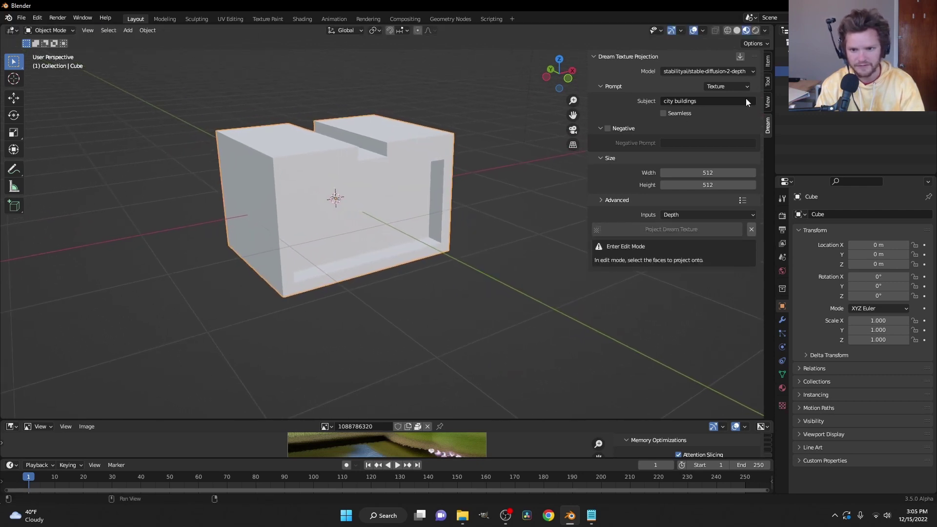
pyautogui.click(728, 99)
pyautogui.write('AC unit')
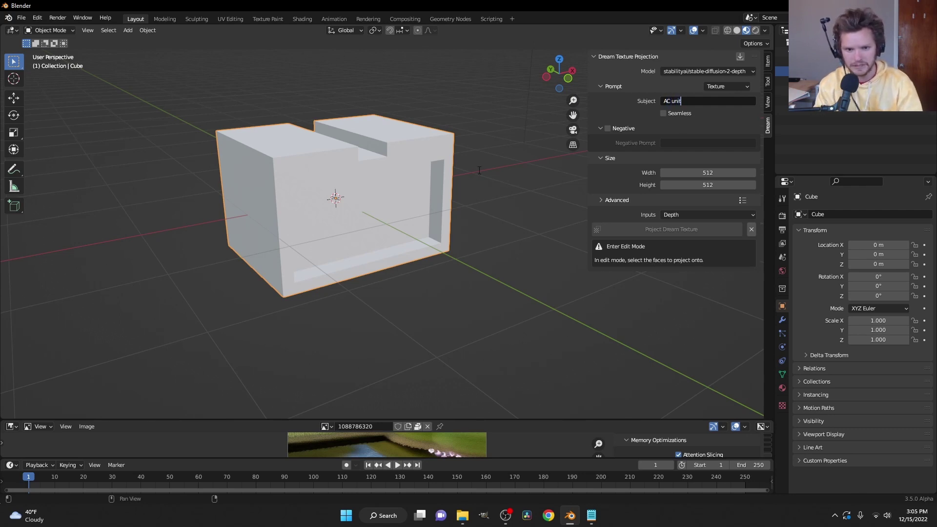
pyautogui.press('Return')
pyautogui.press('Tab')
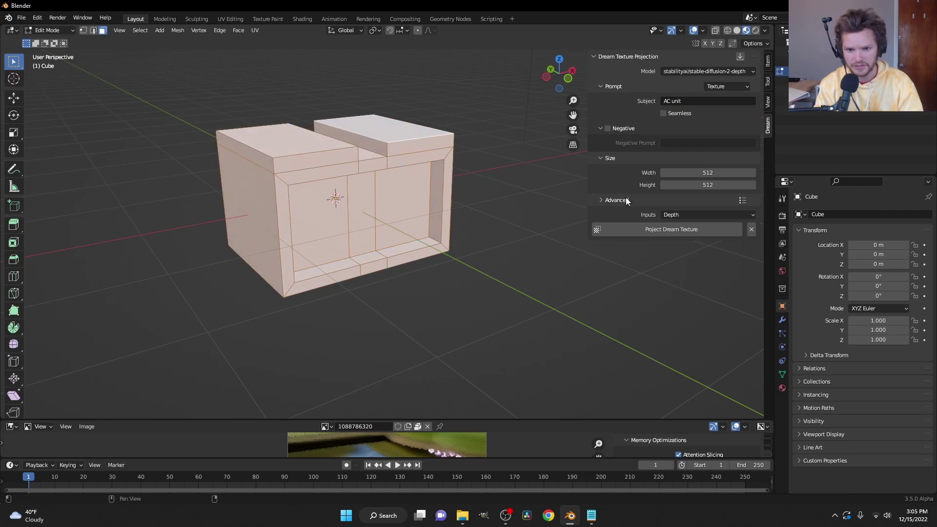
pyautogui.click(669, 232)
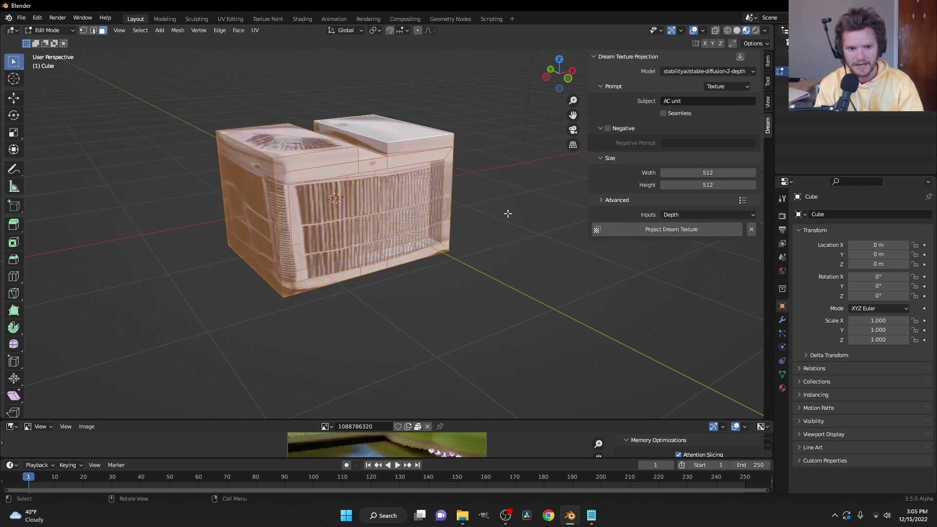
pyautogui.press('Tab')
pyautogui.moveTo(407, 178)
pyautogui.mouseDown(button='middle')
pyautogui.moveTo(414, 214)
pyautogui.moveTo(411, 186)
pyautogui.moveTo(427, 175)
pyautogui.moveTo(443, 180)
pyautogui.moveTo(405, 176)
pyautogui.mouseUp(button='middle')
pyautogui.press('Tab')
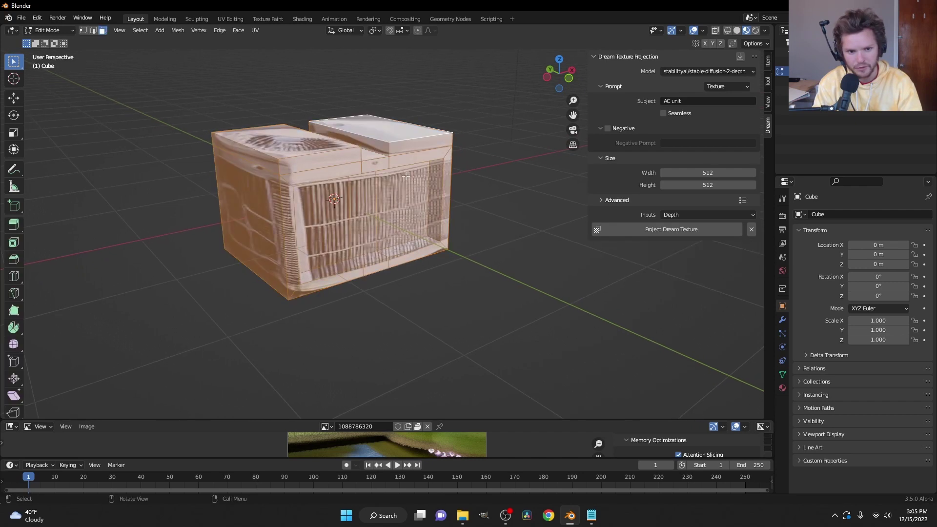
# Expand the Advanced projection settings and bevel all edges of the AC unit mesh slightly with an extra segment
pyautogui.click(610, 200)
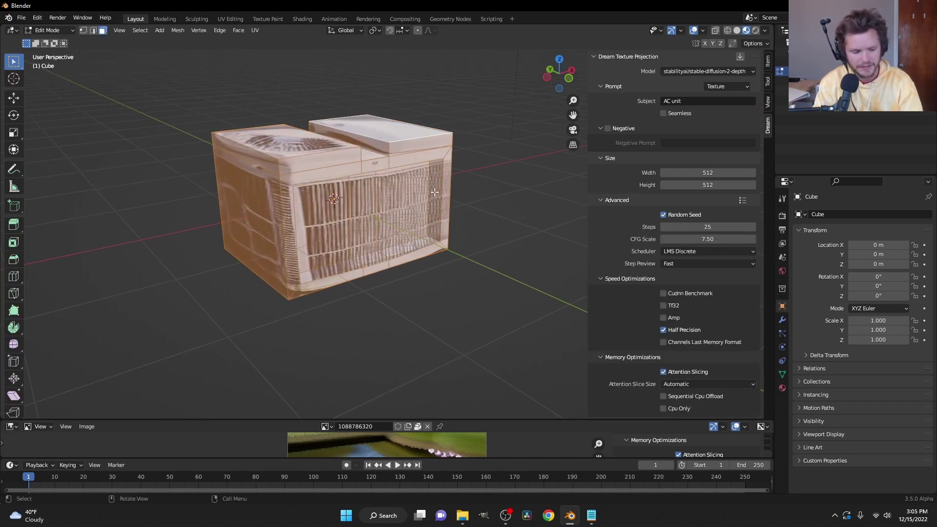
pyautogui.hotkey('ctrl', 'b')
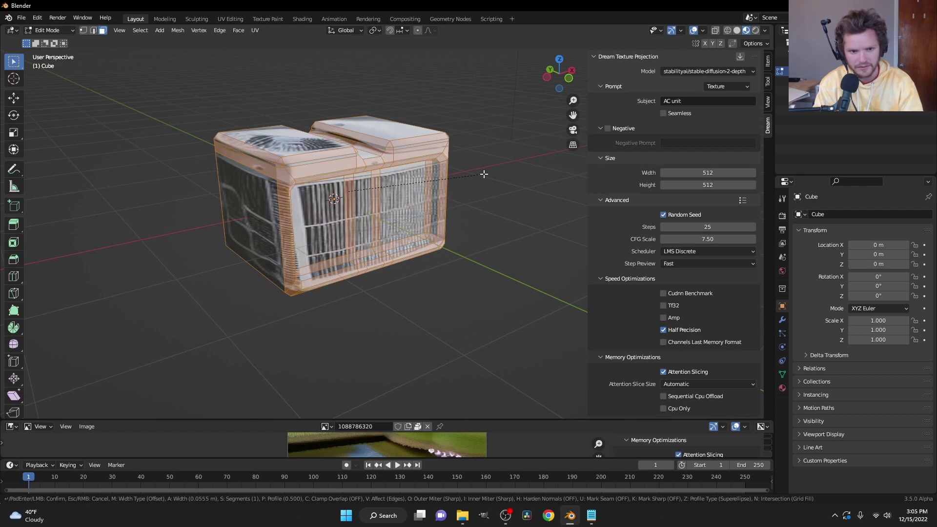
pyautogui.scroll(1, 482, 174)
pyautogui.click(482, 174)
pyautogui.press('Tab')
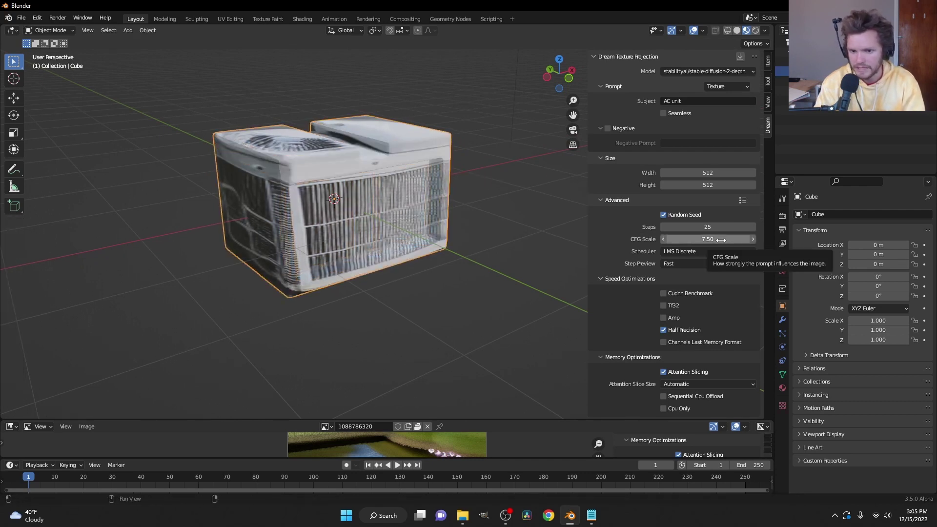
# Set the generation steps to 40, choose the Euler Ancestral Discrete scheduler, and enable the Amp speed optimization
pyautogui.click(716, 226)
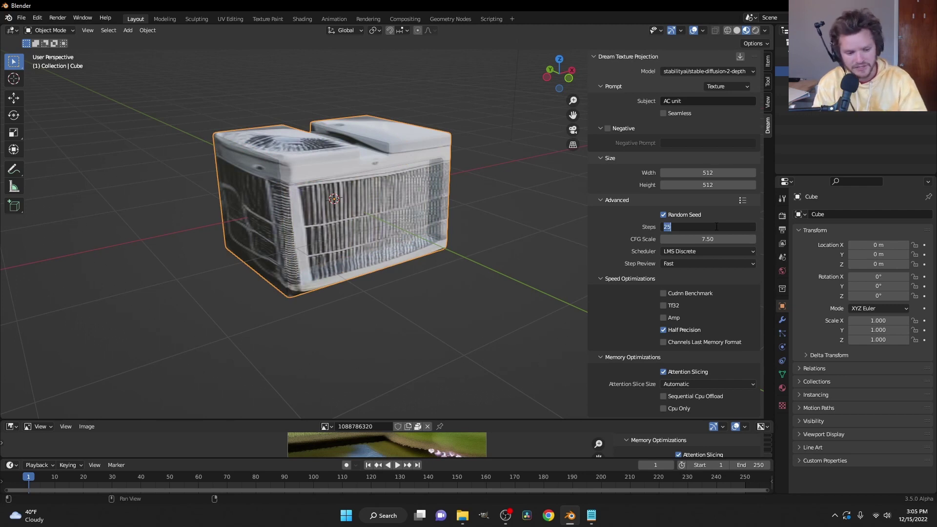
pyautogui.write('40')
pyautogui.press('Return')
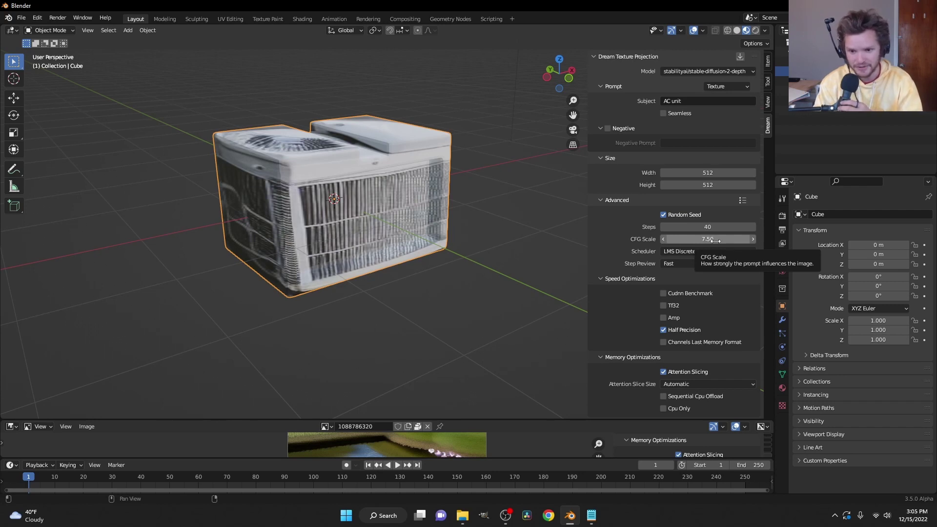
pyautogui.click(696, 252)
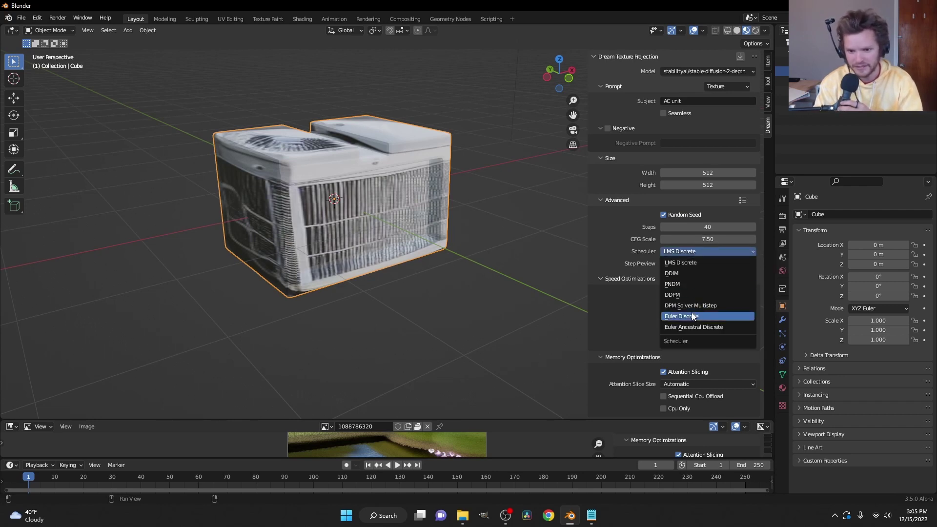
pyautogui.click(693, 316)
pyautogui.click(693, 253)
pyautogui.click(698, 326)
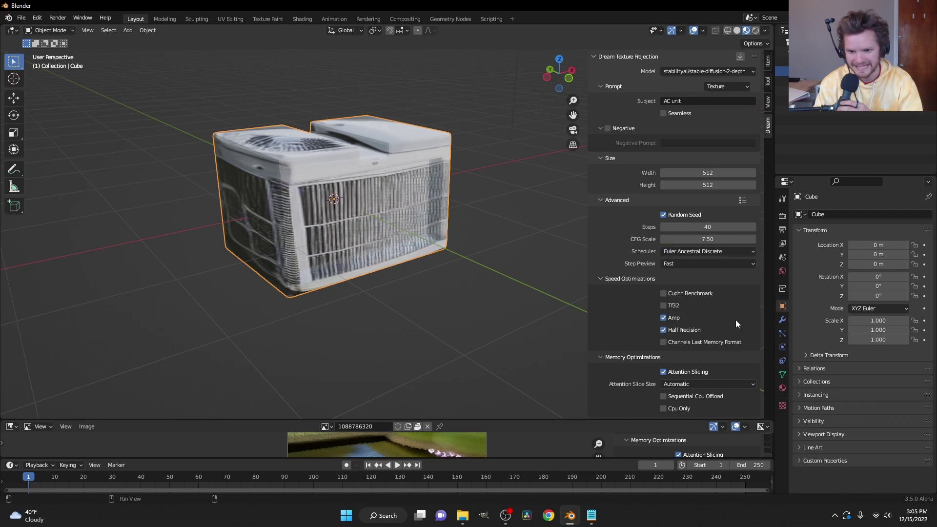
pyautogui.scroll(-3, 733, 315)
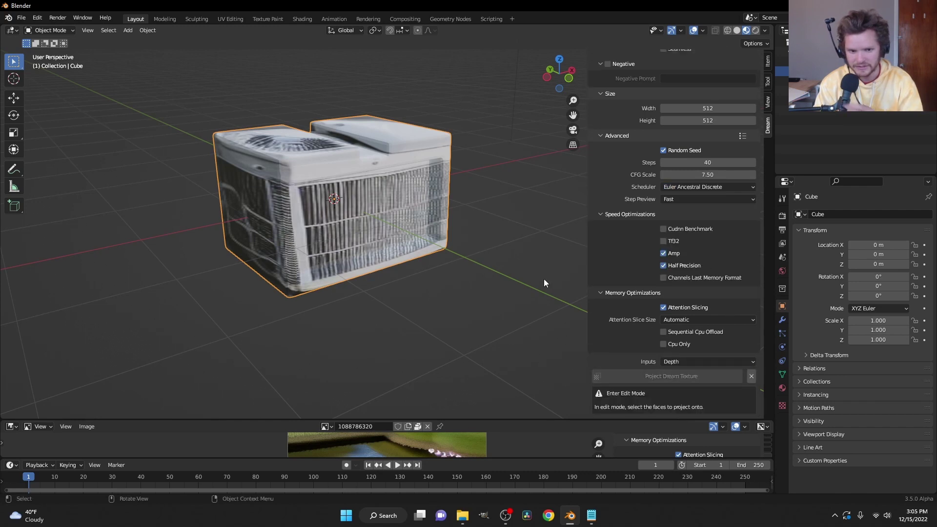
# Project the "AC unit" texture again onto the beveled box in Edit Mode and return to Object Mode
pyautogui.press('Tab')
pyautogui.click(650, 404)
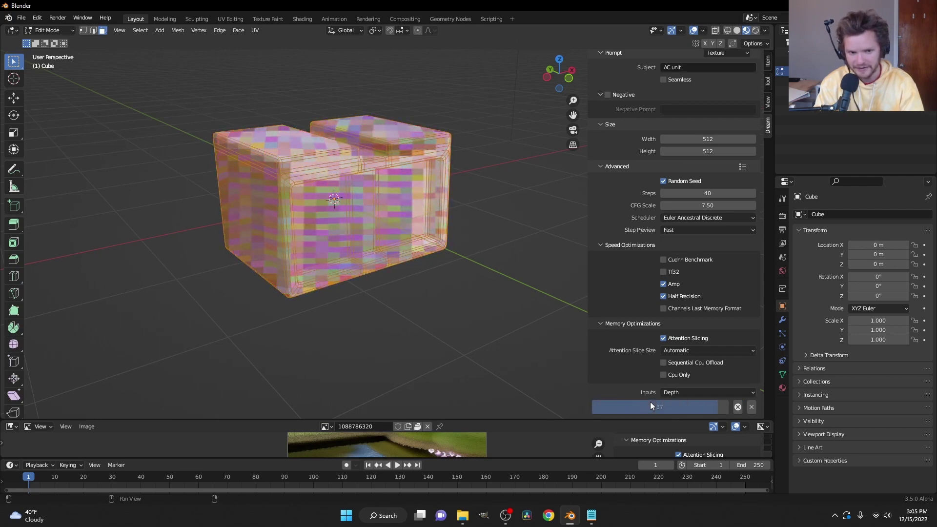
pyautogui.press('Tab')
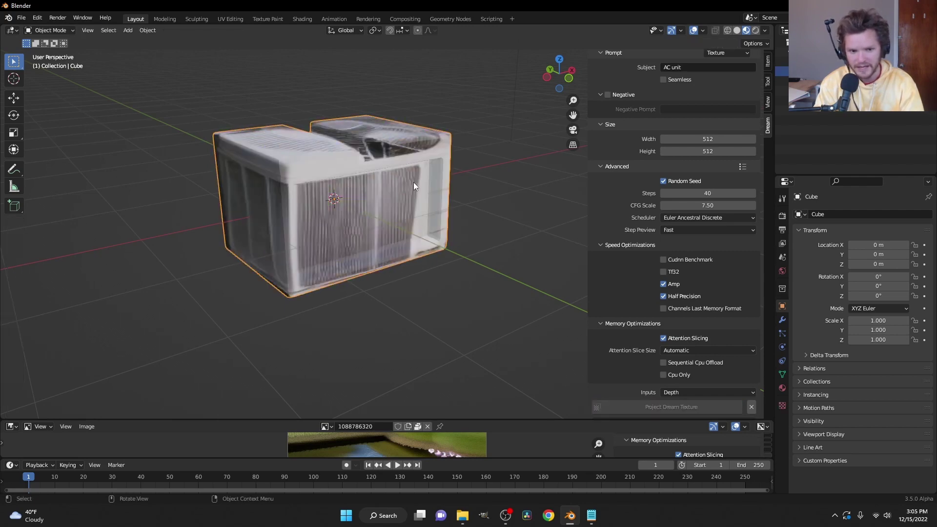
# Project the "AC unit" texture onto the faces of the box's notched back side, expanding the face selection once, and return to Object Mode
pyautogui.moveTo(393, 167); pyautogui.dragTo(392, 203, button='middle')
pyautogui.scroll(-2, 338, 211)
pyautogui.press('Tab')
pyautogui.scroll(-1, 339, 211)
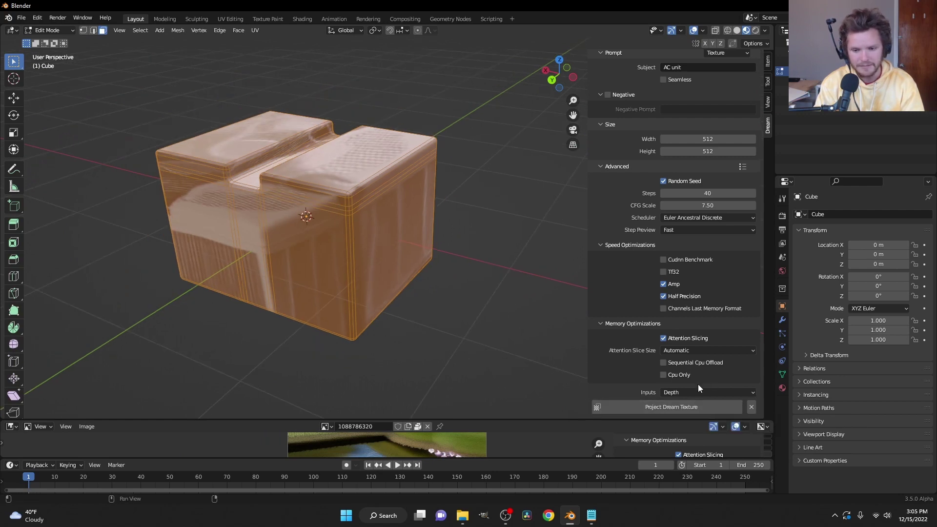
pyautogui.click(292, 213)
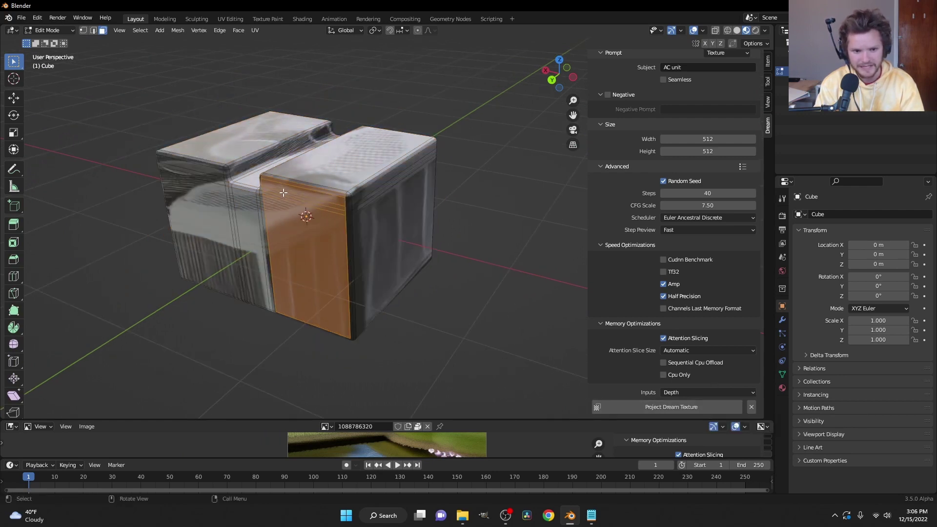
pyautogui.keyDown('shift'); pyautogui.click(230, 247); pyautogui.keyUp('shift')
pyautogui.keyDown('shift'); pyautogui.click(221, 183); pyautogui.keyUp('shift')
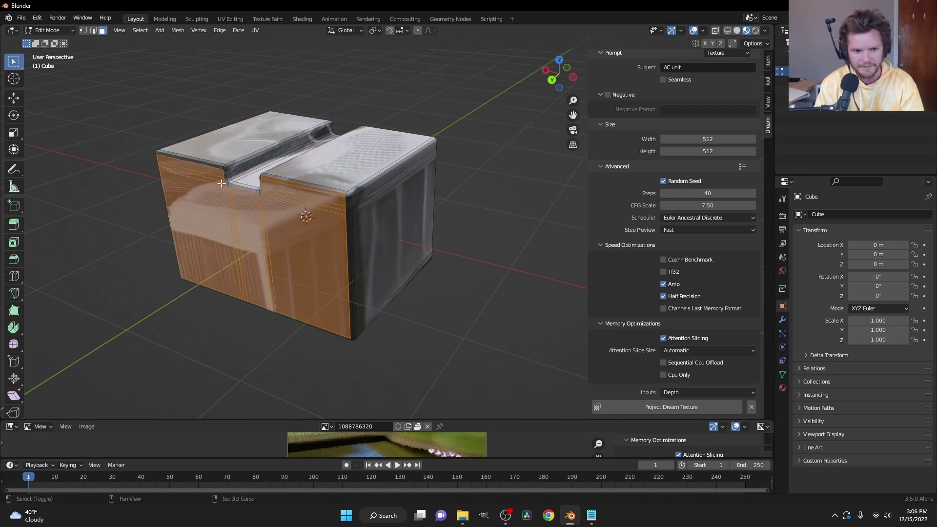
pyautogui.keyDown('shift'); pyautogui.moveTo(277, 213); pyautogui.dragTo(283, 207, button='middle'); pyautogui.keyUp('shift')
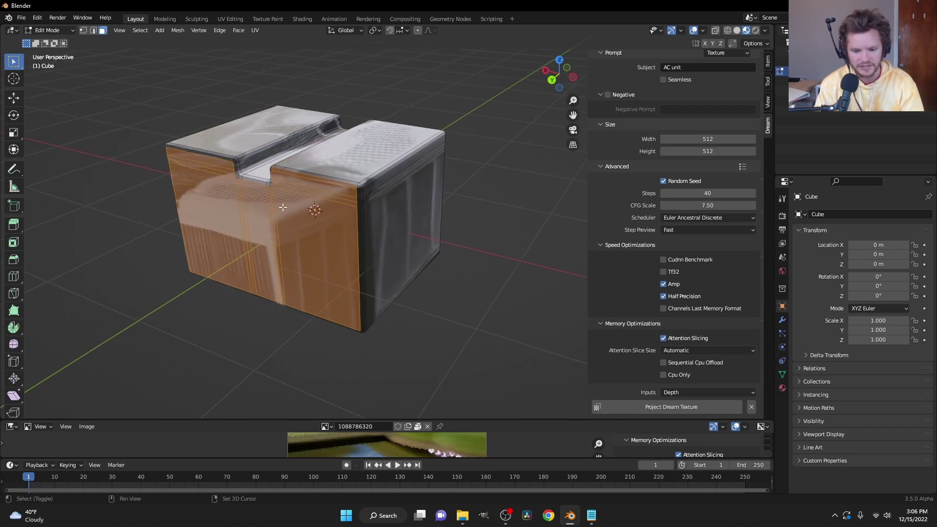
pyautogui.press('ctrl+KP_Add')
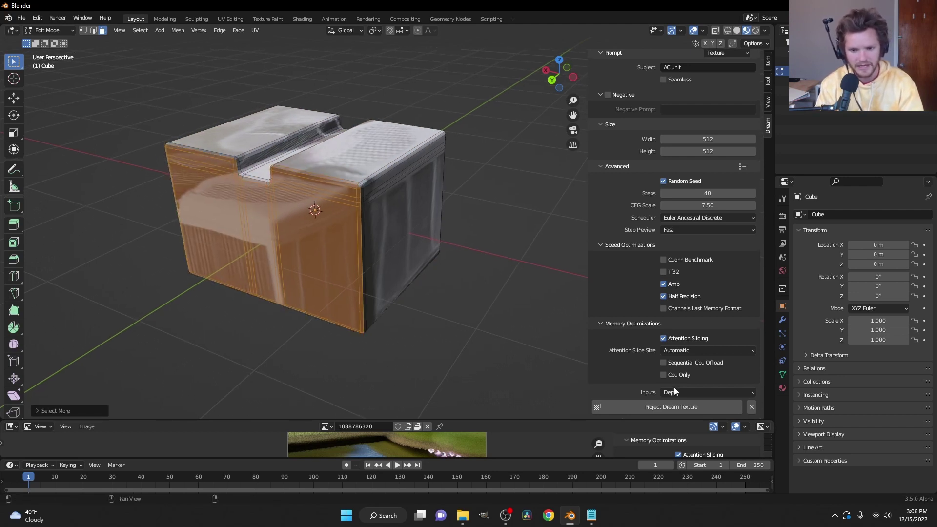
pyautogui.click(672, 406)
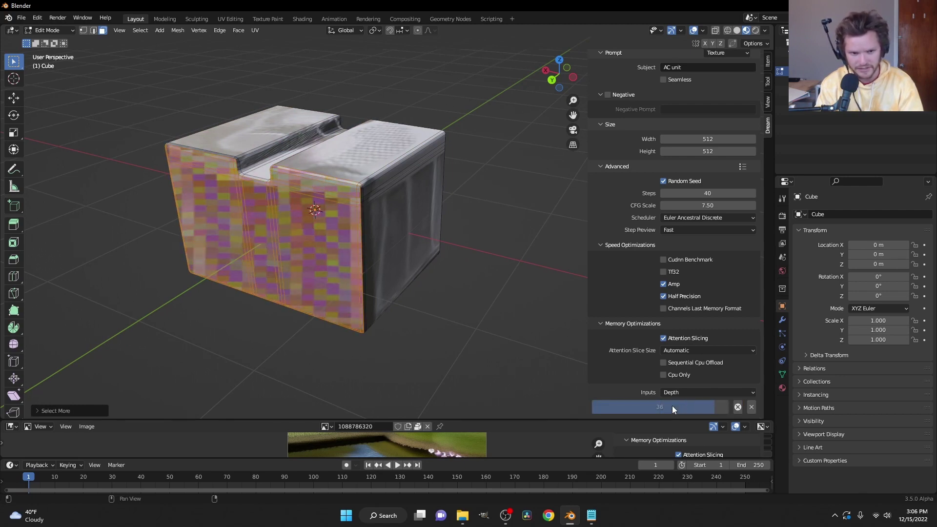
pyautogui.press('Tab')
pyautogui.moveTo(420, 189); pyautogui.dragTo(360, 186, button='middle')
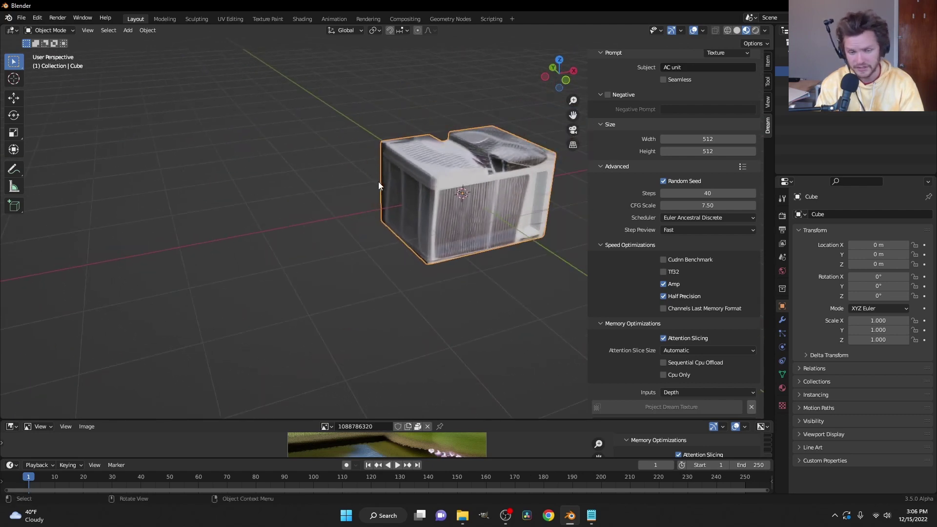
# Delete the textured AC unit box from the scene
pyautogui.scroll(-10, 382, 182)
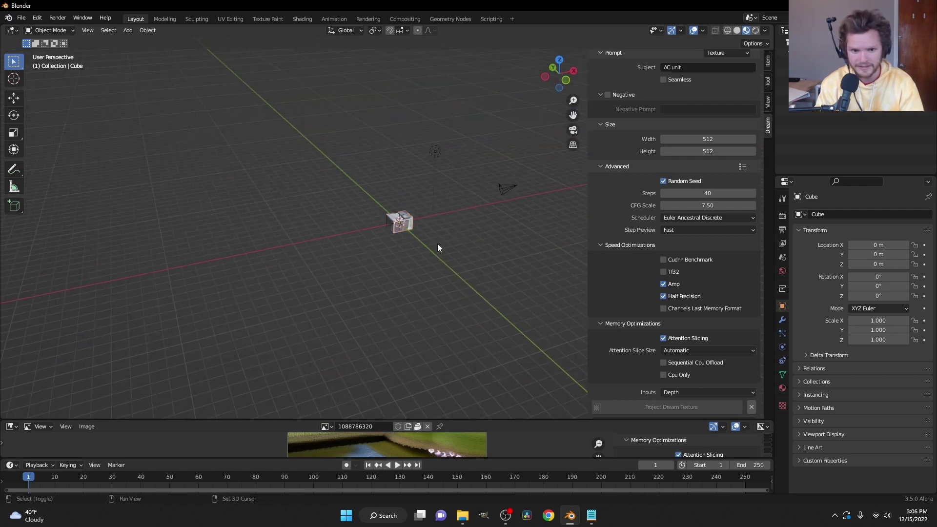
pyautogui.keyDown('shift'); pyautogui.moveTo(438, 244); pyautogui.dragTo(432, 221, button='middle'); pyautogui.keyUp('shift')
pyautogui.click(400, 197)
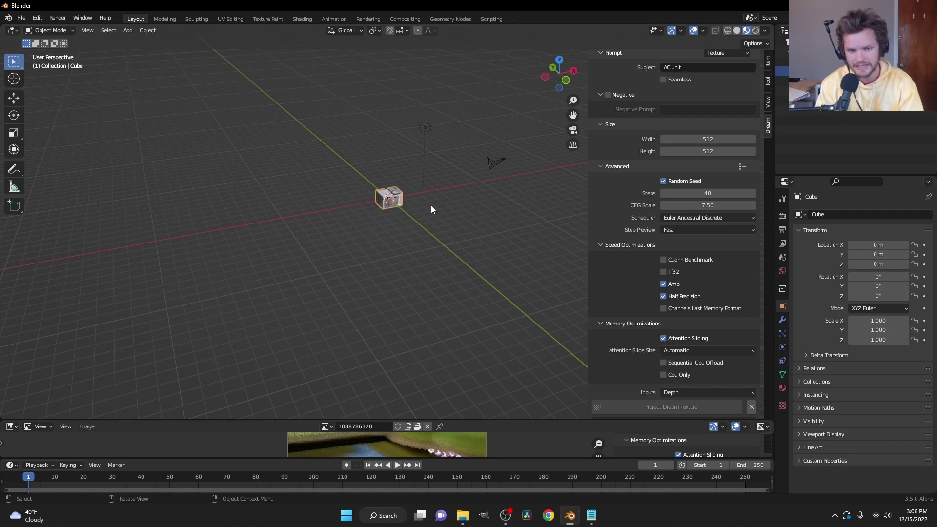
pyautogui.scroll(5, 422, 204)
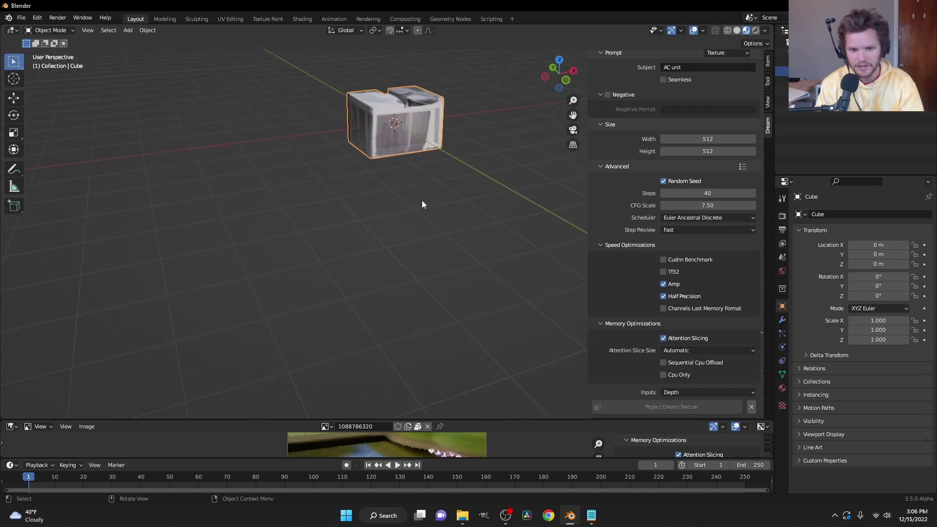
pyautogui.press('x')
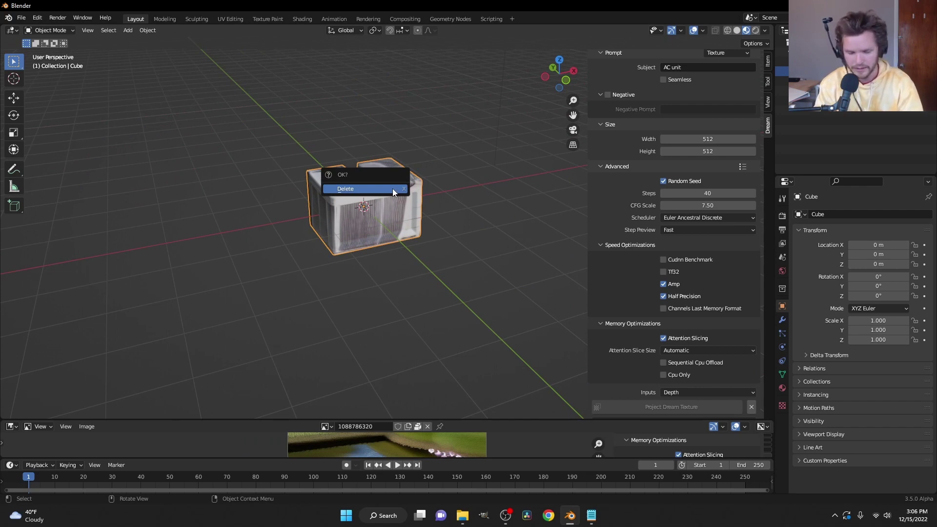
pyautogui.click(393, 188)
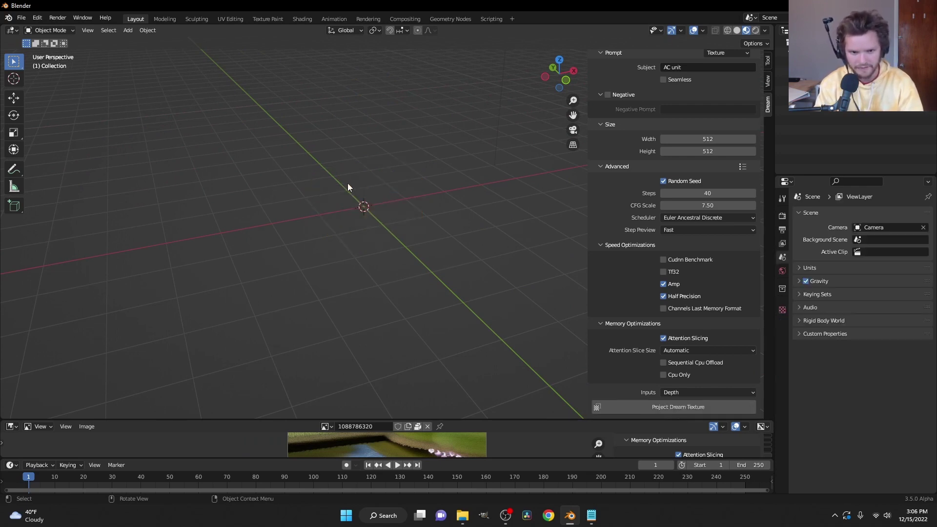
# Add a cylinder mesh and enter Edit Mode on it
pyautogui.hotkey('shift', 'a')
pyautogui.moveTo(337, 177)
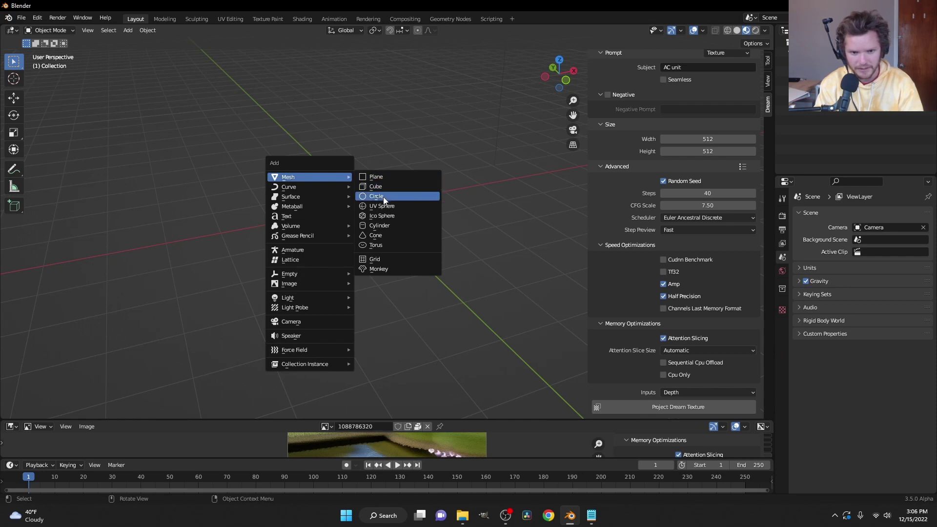
pyautogui.click(389, 225)
pyautogui.press('Tab')
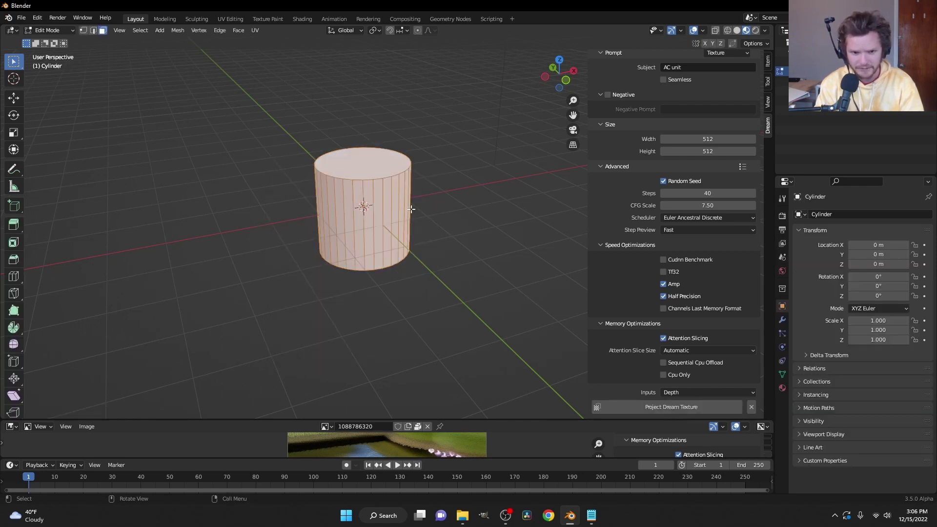
pyautogui.press('s')
pyautogui.press('z')
pyautogui.click(437, 194)
pyautogui.hotkey('ctrl', 'b')
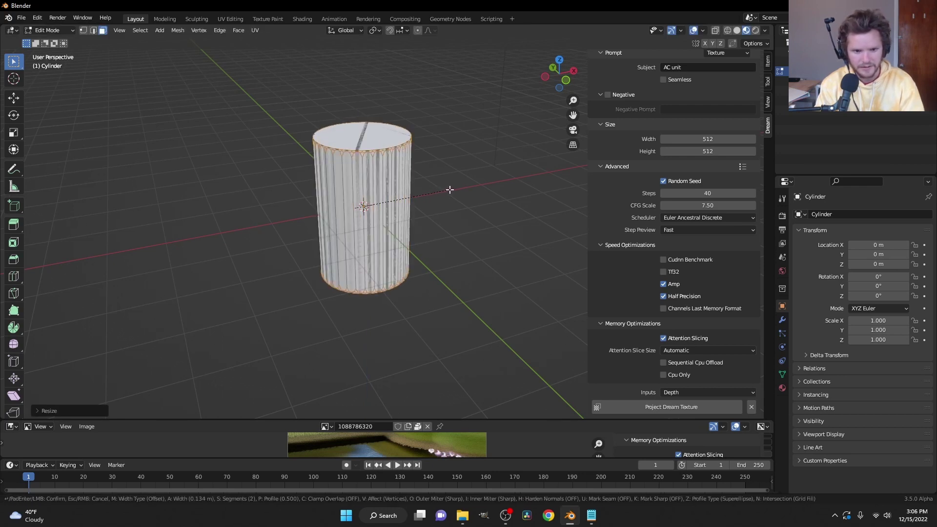
pyautogui.press('Escape')
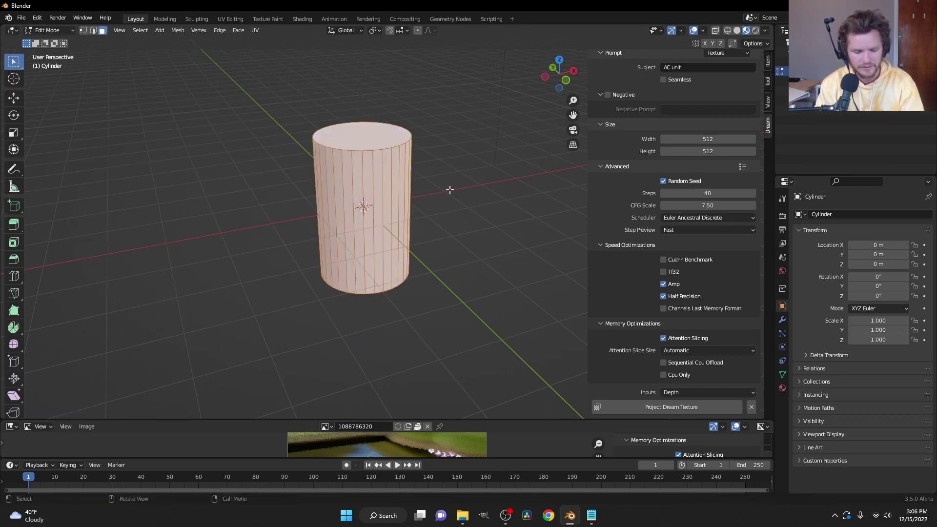
pyautogui.hotkey('ctrl', 'z')
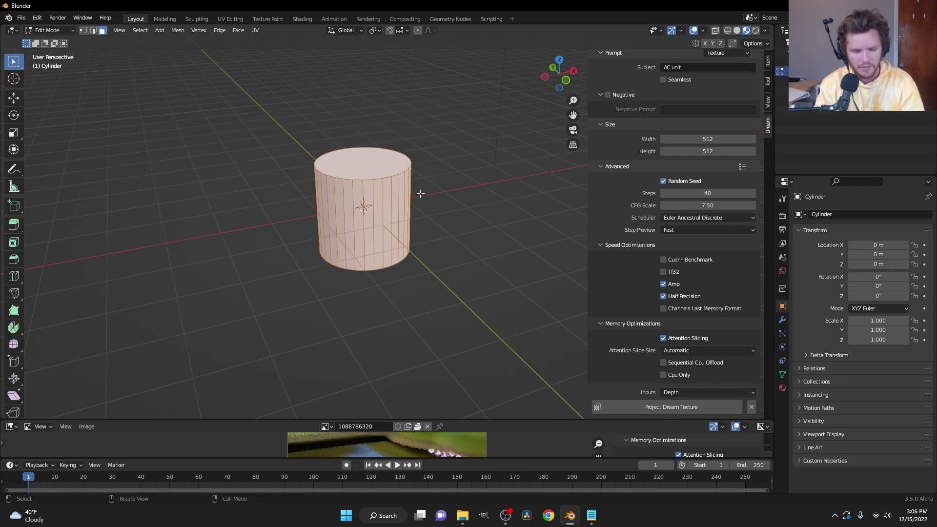
# Stretch the cylinder along the Z axis to the proportions of a can
pyautogui.press('s')
pyautogui.press('z')
pyautogui.press('Return')
# Select the cylinder's top and bottom caps and bevel their rims with 2 segments
pyautogui.hotkey('alt', 'a')
pyautogui.moveTo(410, 169); pyautogui.dragTo(406, 173, button='middle')
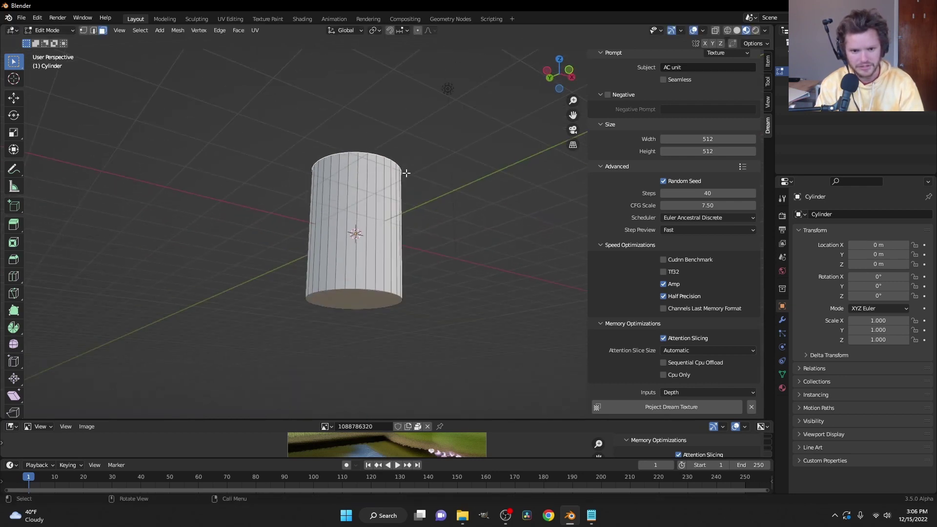
pyautogui.click(367, 297)
pyautogui.moveTo(367, 297); pyautogui.dragTo(376, 308, button='middle')
pyautogui.hotkey('ctrl', 'b')
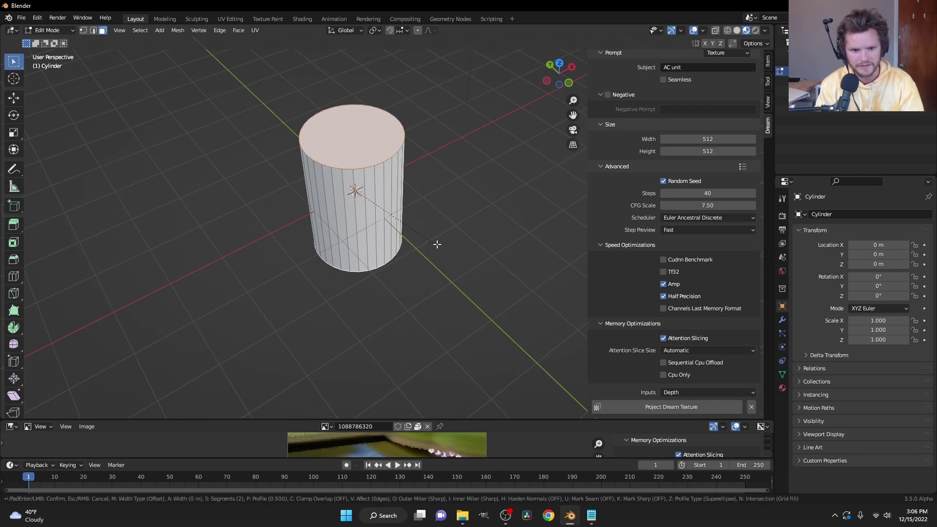
pyautogui.click(451, 239)
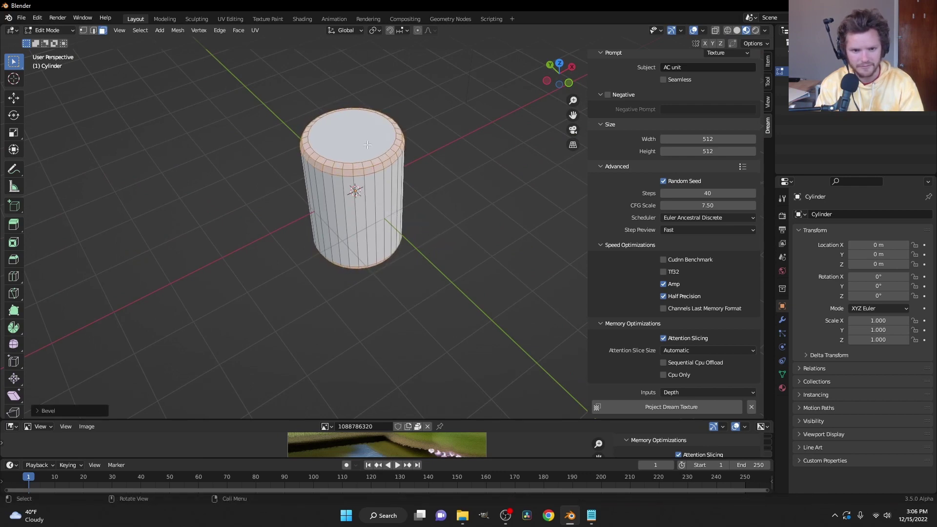
# Inset the cylinder's top cap and sink its centre slightly to leave a raised rim, then return to Object Mode
pyautogui.hotkey('alt', 'a')
pyautogui.press('e')
pyautogui.click(435, 138)
pyautogui.press('e')
pyautogui.rightClick(434, 142)
pyautogui.press('Tab')
pyautogui.scroll(3, 383, 168)
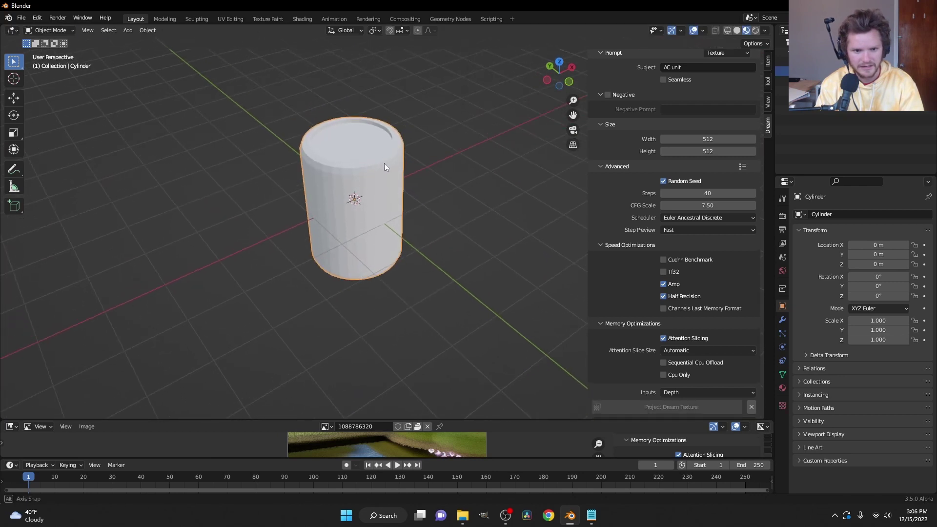
pyautogui.keyDown('shift'); pyautogui.moveTo(385, 181); pyautogui.dragTo(417, 193, button='middle'); pyautogui.keyUp('shift')
# Set the texture projection's prompt subject to "soda can"
pyautogui.scroll(2, 680, 134)
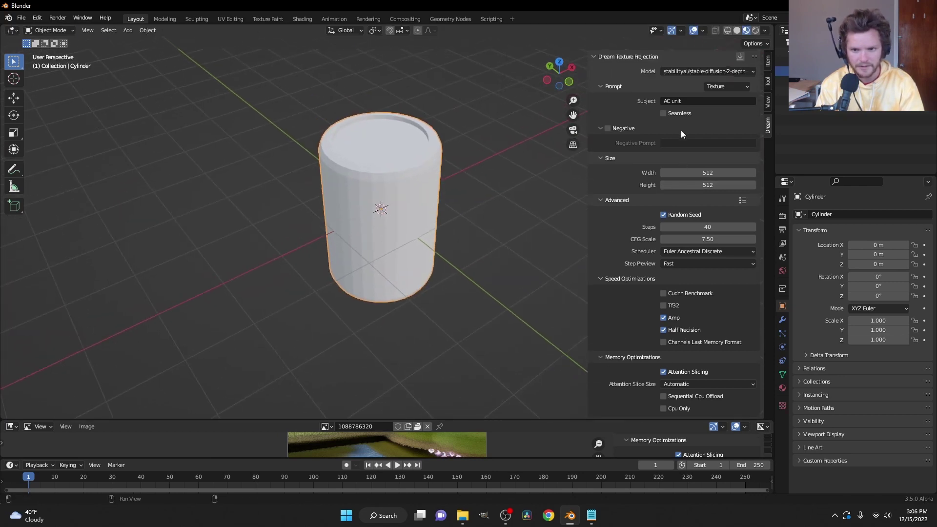
pyautogui.click(684, 101)
pyautogui.write('s')
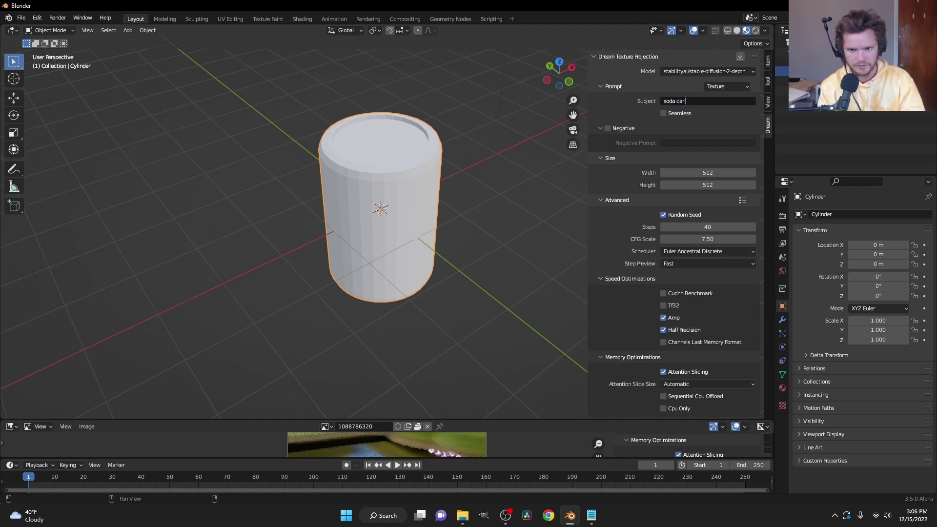
pyautogui.write('oda can')
pyautogui.press('Return')
# Project the "soda can" texture onto all faces of the cylinder and inspect the textured can from another side
pyautogui.press('Tab')
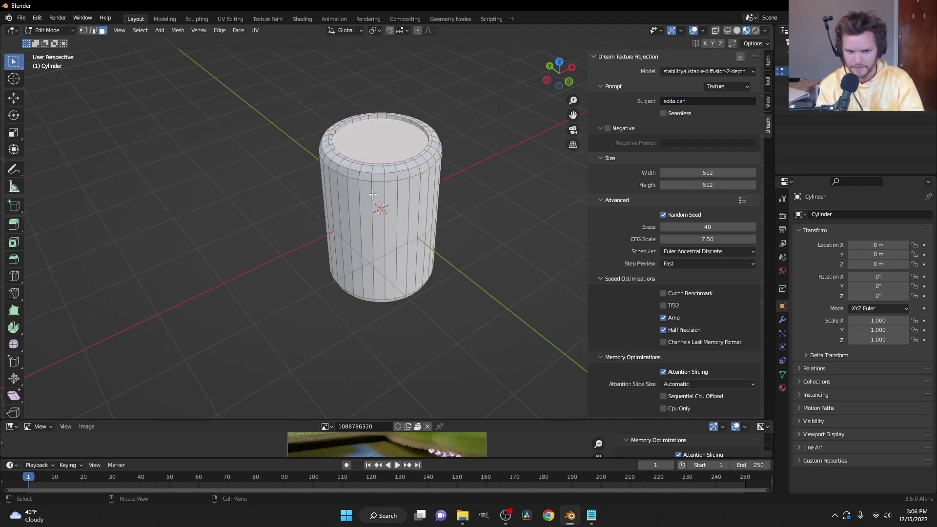
pyautogui.press('a')
pyautogui.scroll(-2, 683, 340)
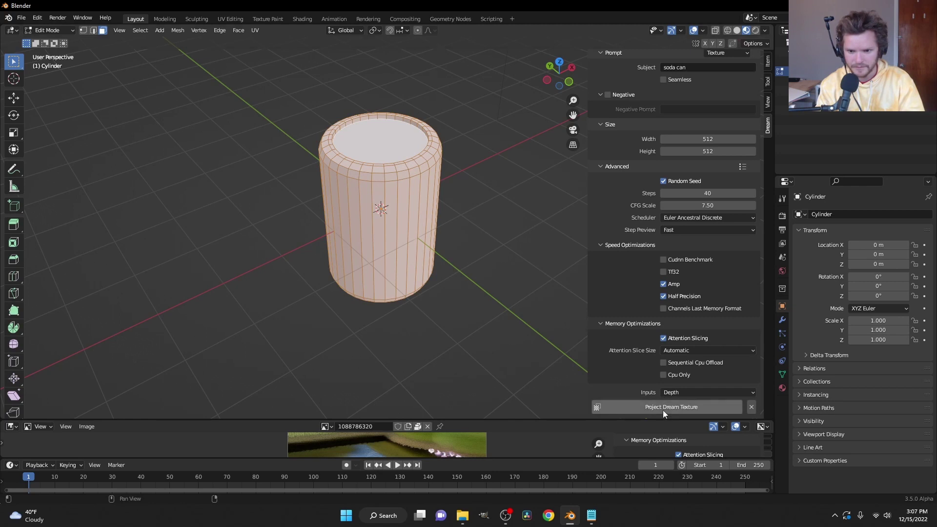
pyautogui.click(663, 410)
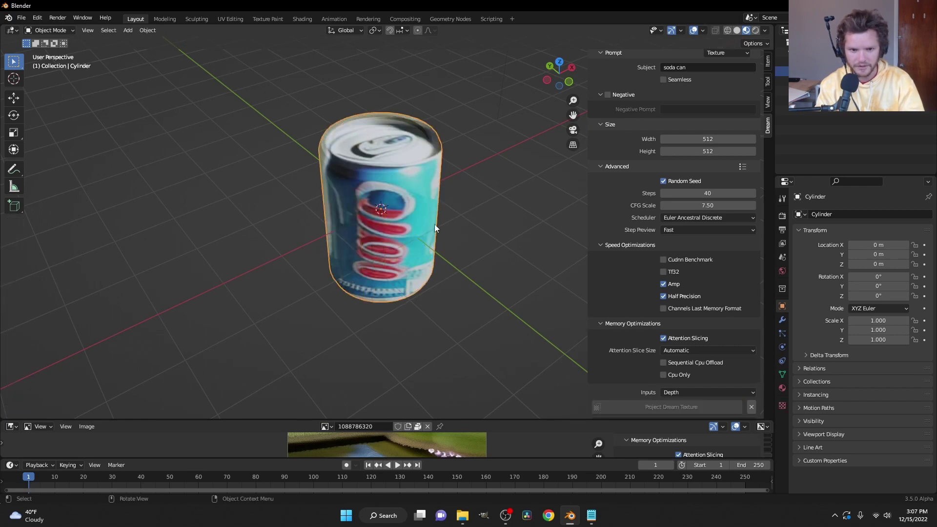
pyautogui.moveTo(434, 224); pyautogui.dragTo(367, 206, button='middle')
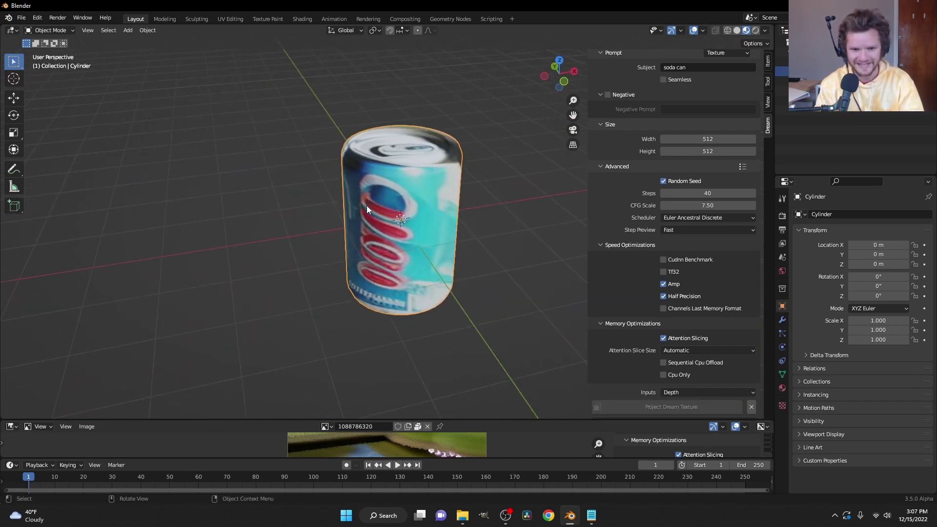
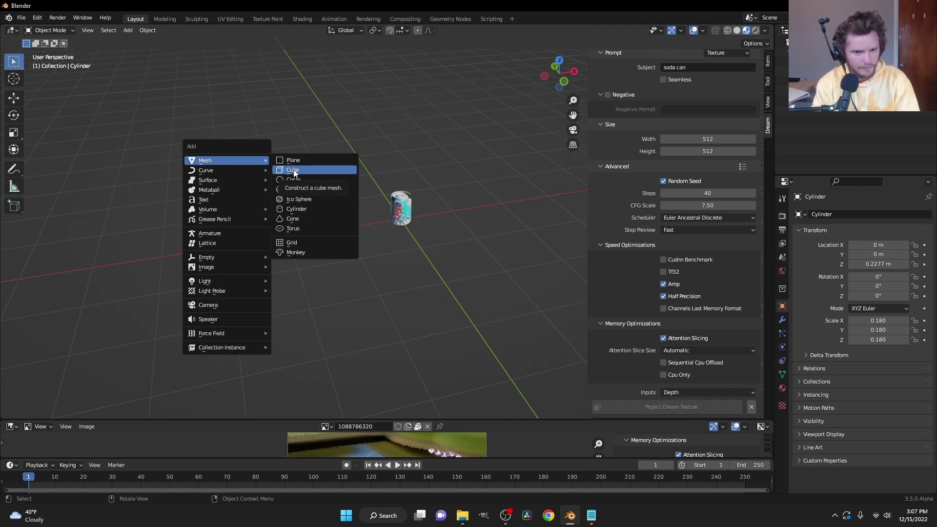
# Add a second cylinder and move it about 1.8 m along the X axis, beside the soda can
pyautogui.click(307, 209)
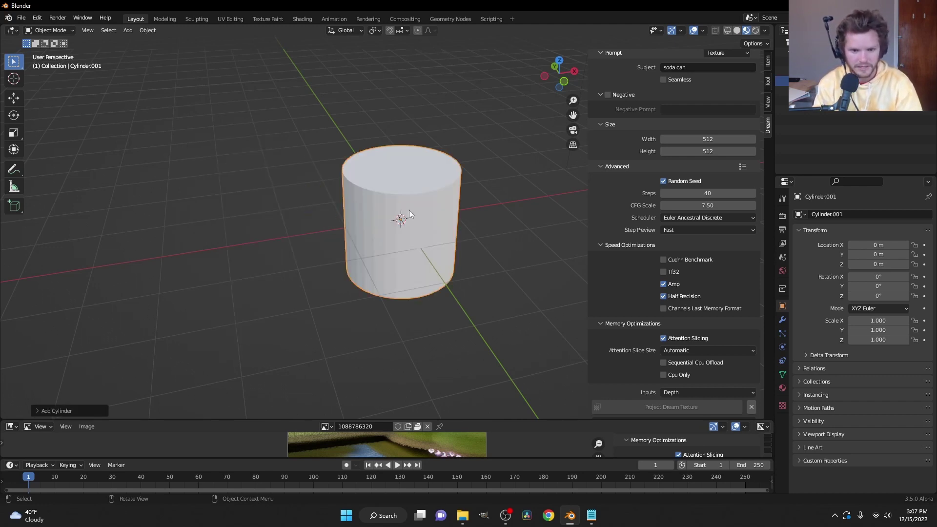
pyautogui.press('g')
pyautogui.press('x')
pyautogui.click(546, 242)
pyautogui.keyDown('shift'); pyautogui.moveTo(546, 242); pyautogui.dragTo(414, 241, button='middle'); pyautogui.keyUp('shift')
# Narrow the new cylinder in Edit Mode by scaling it horizontally while keeping its height
pyautogui.press('Tab')
pyautogui.scroll(2, 450, 238)
pyautogui.press('s')
pyautogui.hotkey('shift', 'z')
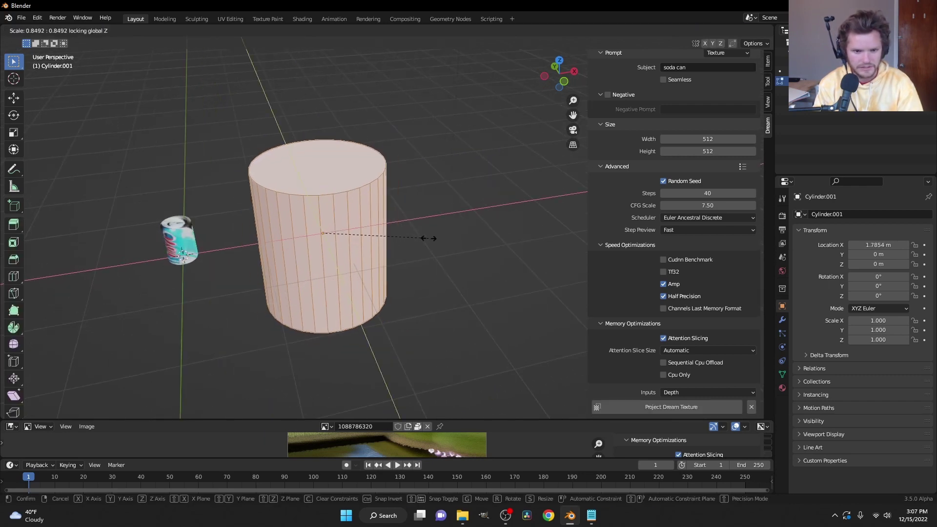
pyautogui.click(383, 230)
# Add a loop cut near the top of the cylinder and select the ring of faces above it
pyautogui.hotkey('ctrl', 'r')
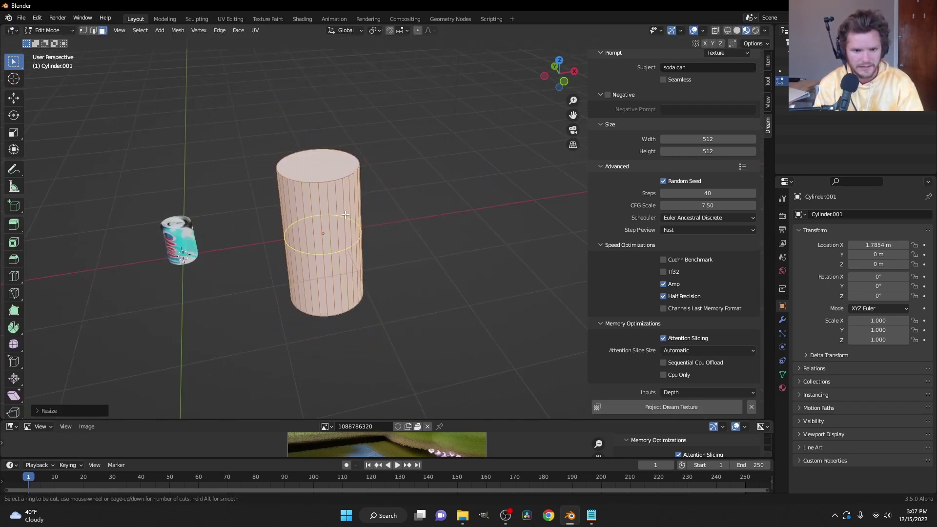
pyautogui.click(346, 215)
pyautogui.click(335, 188)
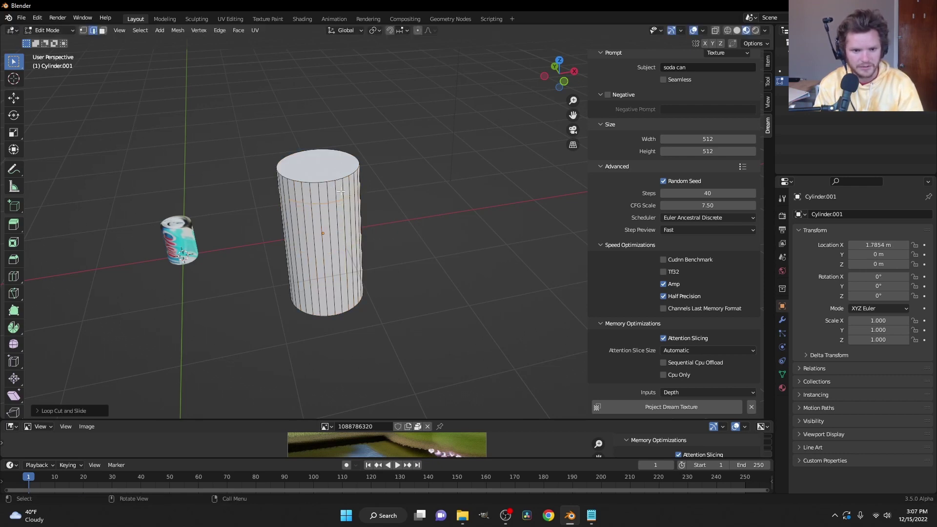
pyautogui.press('3')
pyautogui.keyDown('alt'); pyautogui.click(333, 191); pyautogui.keyUp('alt')
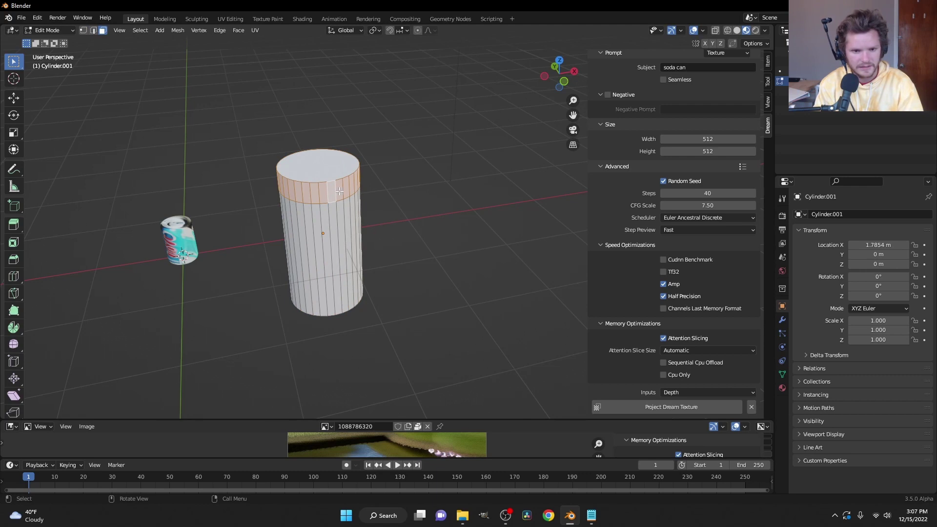
pyautogui.press('s')
pyautogui.click(371, 191)
pyautogui.hotkey('ctrl', 'z')
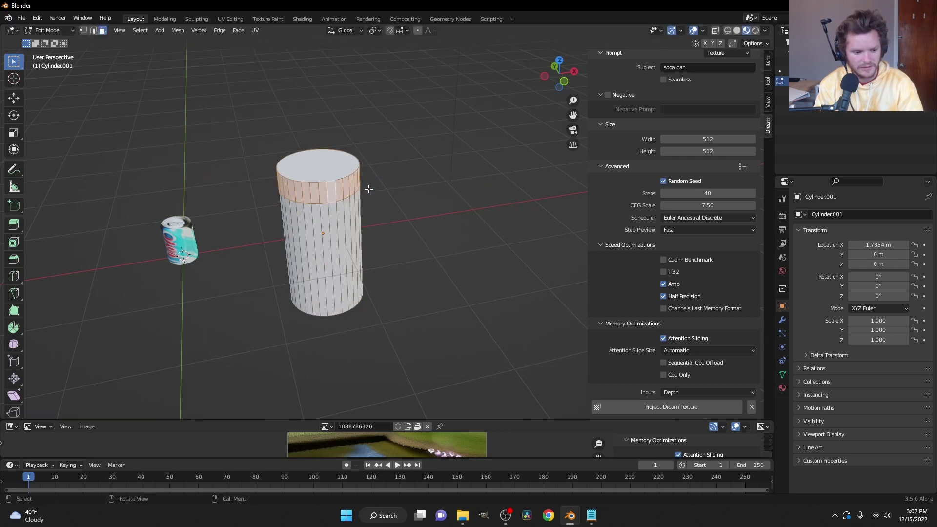
pyautogui.hotkey('alt', 'e')
pyautogui.click(370, 189)
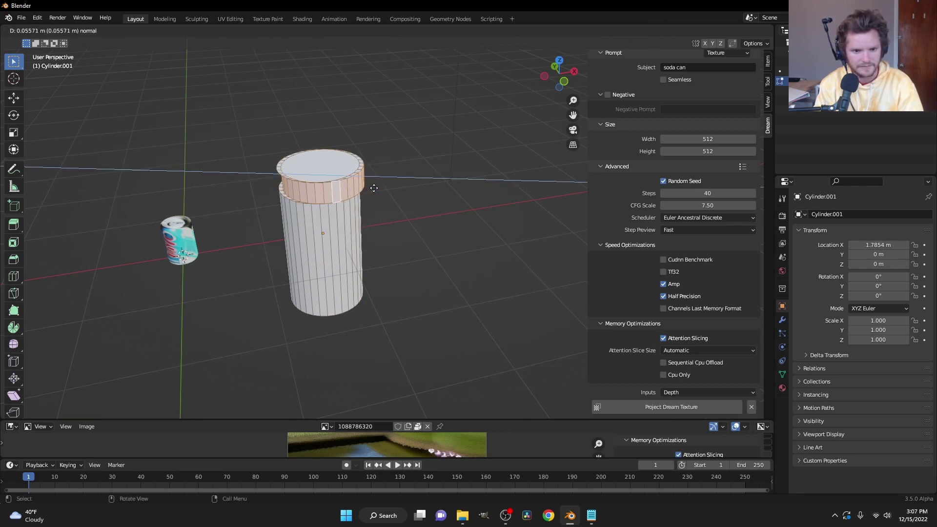
pyautogui.click(373, 190)
pyautogui.hotkey('ctrl', 'z')
# Extrude the selected ring of faces outward along its normals to form an overhanging cap on the cylinder
pyautogui.hotkey('alt', 'e')
pyautogui.click(373, 197)
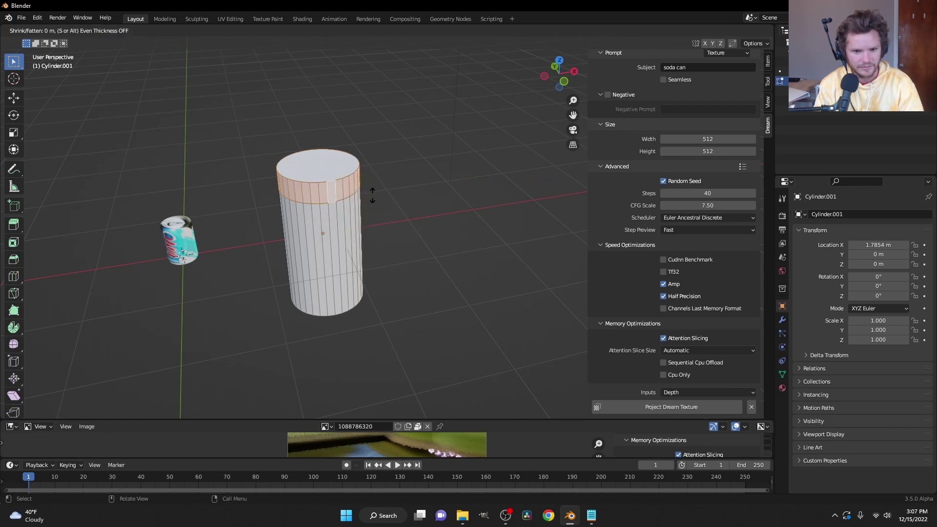
pyautogui.click(374, 190)
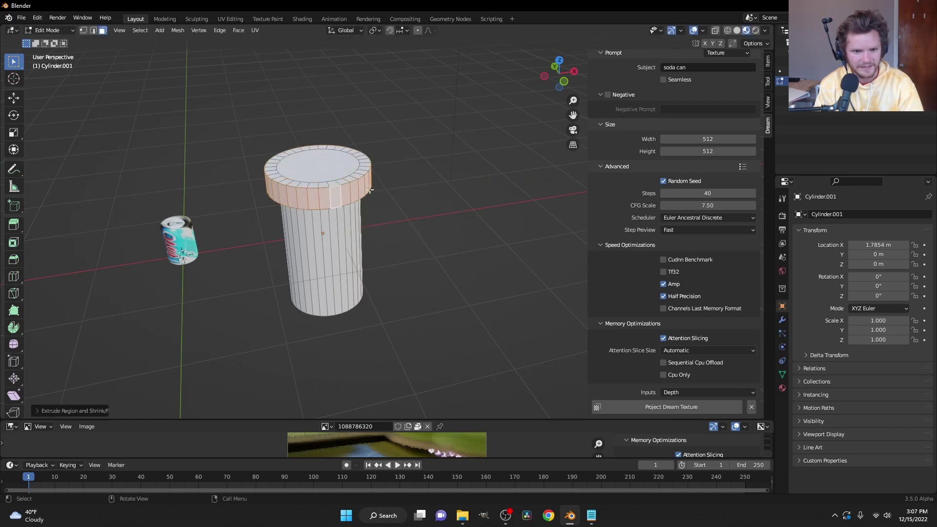
# Bevel the outer top edge loop of the cap with two segments
pyautogui.keyDown('alt'); pyautogui.click(336, 186); pyautogui.keyUp('alt')
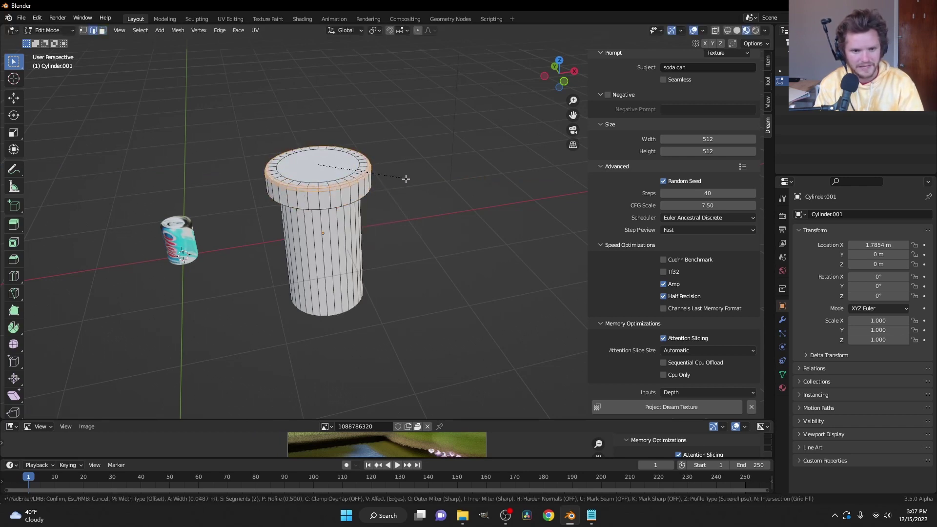
pyautogui.press('Tab')
pyautogui.press('Tab')
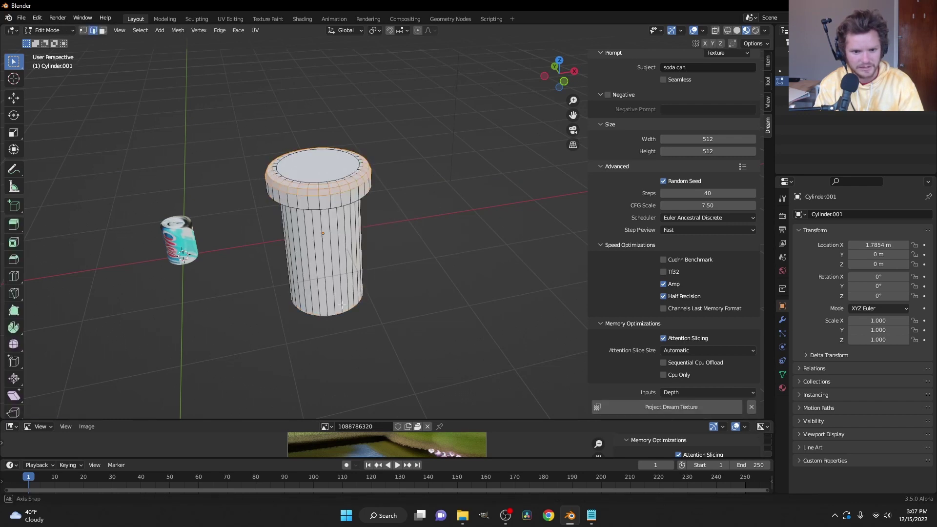
# Bevel the edge loop around the cylinder's base and return to Object Mode
pyautogui.moveTo(362, 287); pyautogui.dragTo(330, 317, button='middle')
pyautogui.press('2')
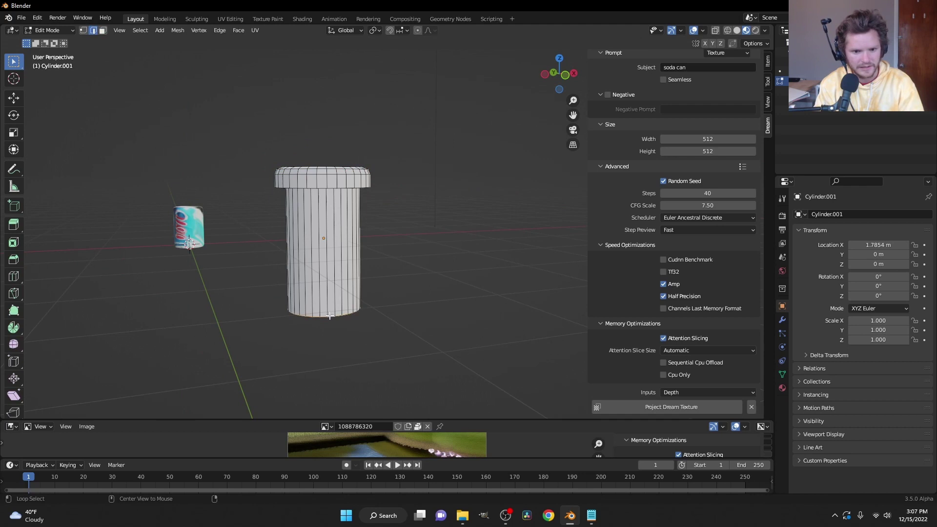
pyautogui.hotkey('ctrl', 'b')
pyautogui.click(386, 266)
pyautogui.press('Tab')
pyautogui.moveTo(354, 254)
pyautogui.mouseDown(button='middle')
pyautogui.moveTo(344, 279)
pyautogui.moveTo(363, 252)
pyautogui.mouseUp(button='middle')
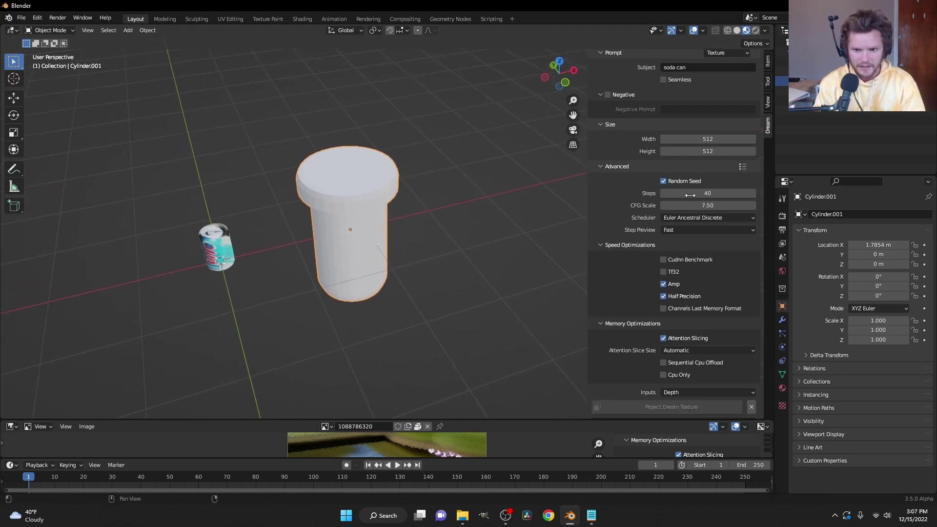
# Project a "pill bottle" texture onto all faces of the capped cylinder and generate a second version
pyautogui.click(699, 68)
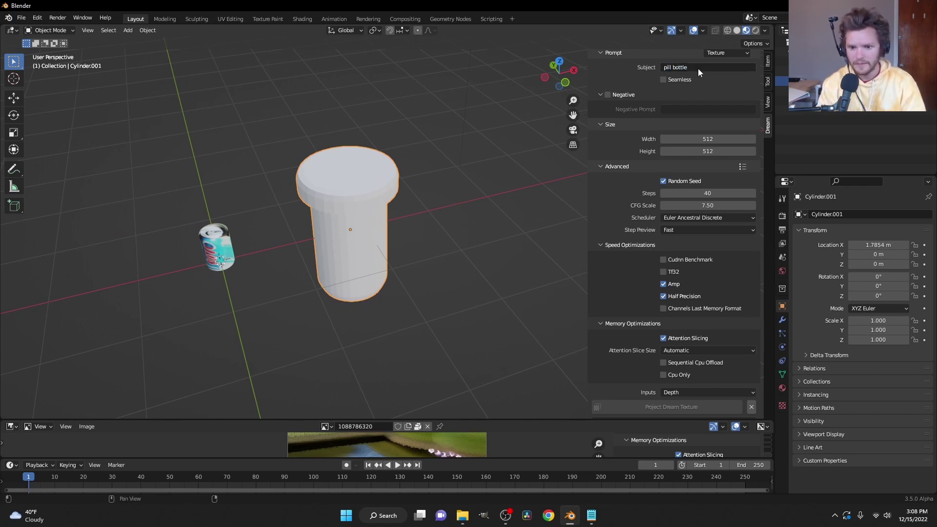
pyautogui.click(669, 405)
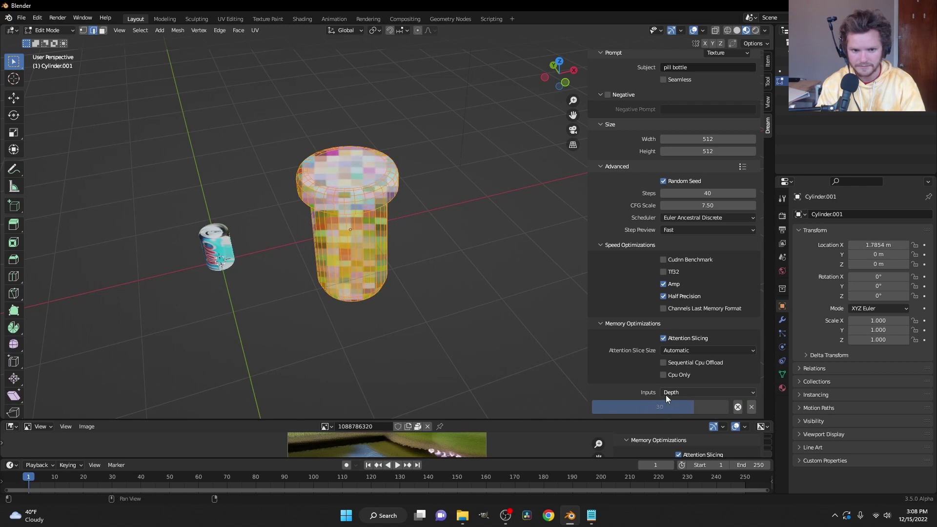
pyautogui.moveTo(389, 213)
pyautogui.mouseDown(button='middle')
pyautogui.moveTo(396, 215)
pyautogui.moveTo(391, 208)
pyautogui.mouseUp(button='middle')
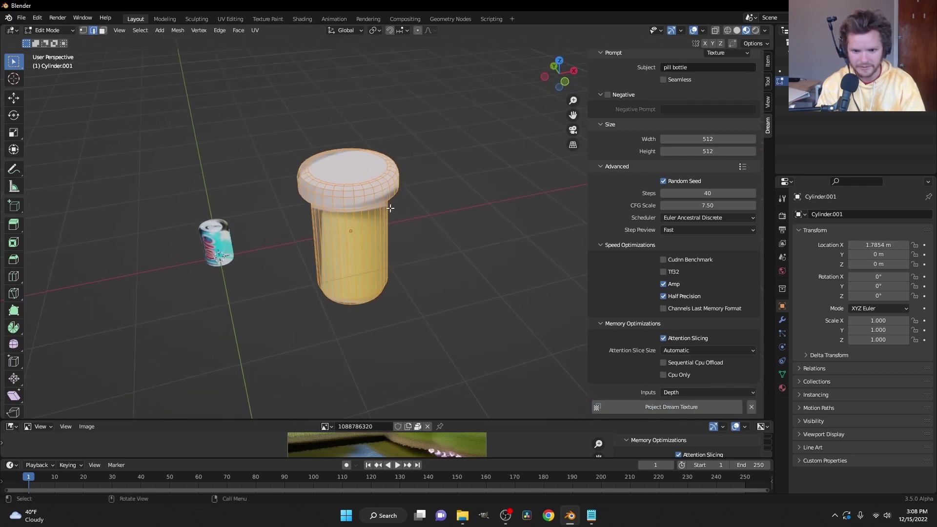
pyautogui.click(672, 400)
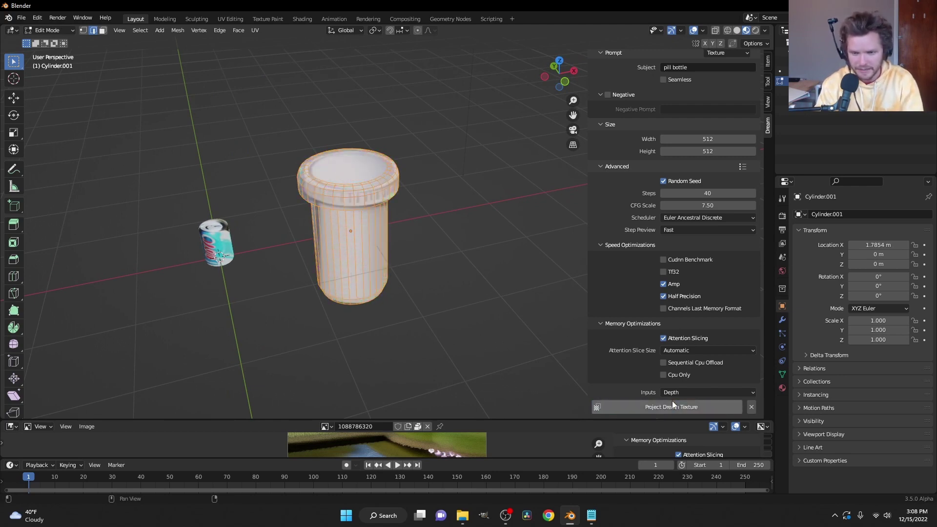
# Change the prompt to "orange pill bottle" and project it onto the capped cylinder, repeating the projection from another angle
pyautogui.scroll(2, 707, 117)
pyautogui.click(673, 101)
pyautogui.press('Home')
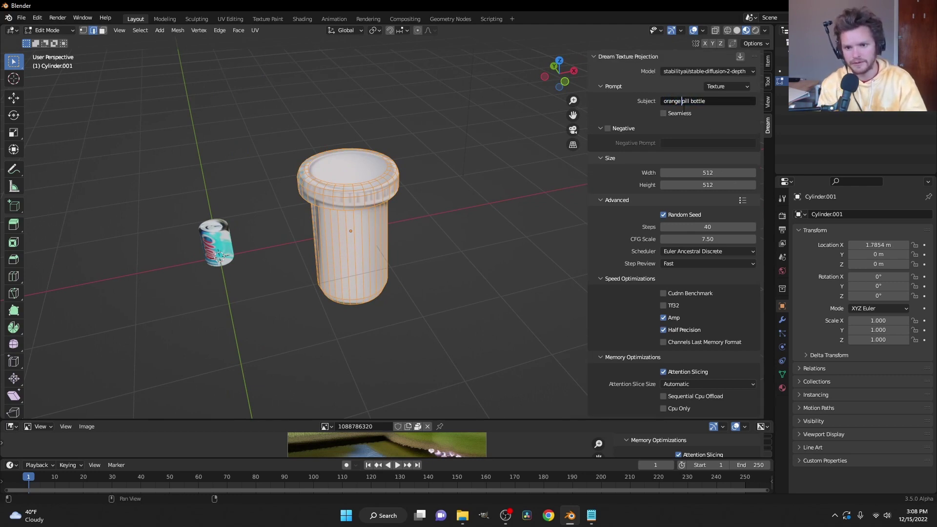
pyautogui.scroll(-2, 644, 225)
pyautogui.click(681, 406)
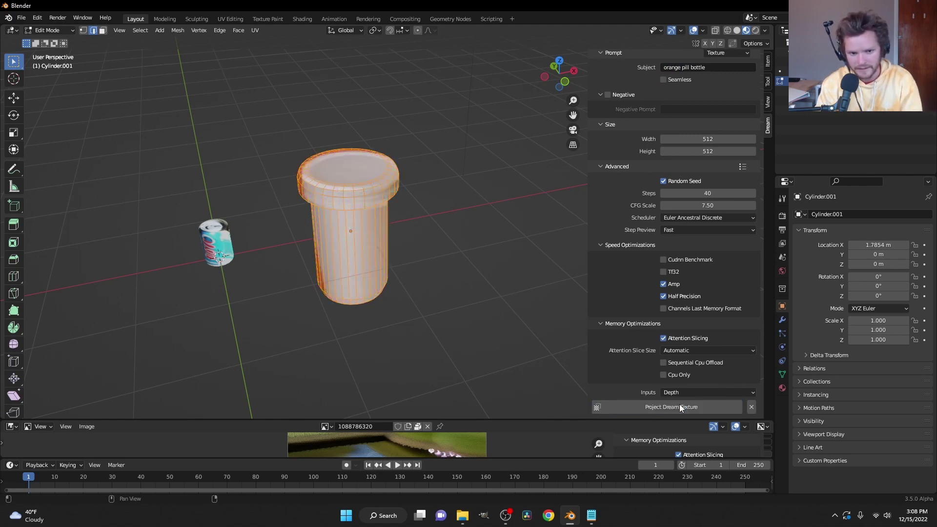
pyautogui.moveTo(343, 221); pyautogui.dragTo(380, 213, button='middle')
pyautogui.click(671, 407)
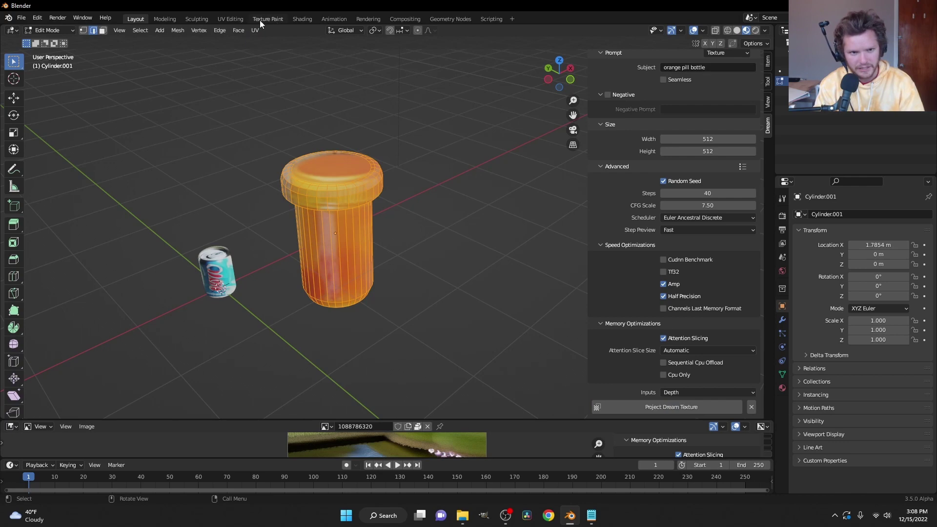
# In the UV Editing workspace, select all the pill bottle's UVs and shift them over the bottle in the generated image
pyautogui.click(242, 17)
pyautogui.scroll(5, 187, 247)
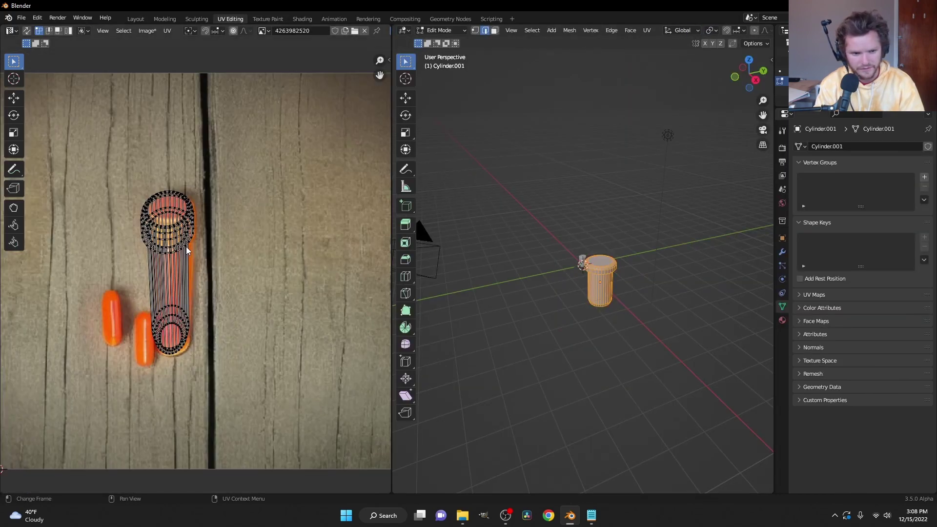
pyautogui.scroll(-6, 188, 247)
pyautogui.scroll(3, 188, 247)
pyautogui.scroll(3, 188, 247)
pyautogui.press('a')
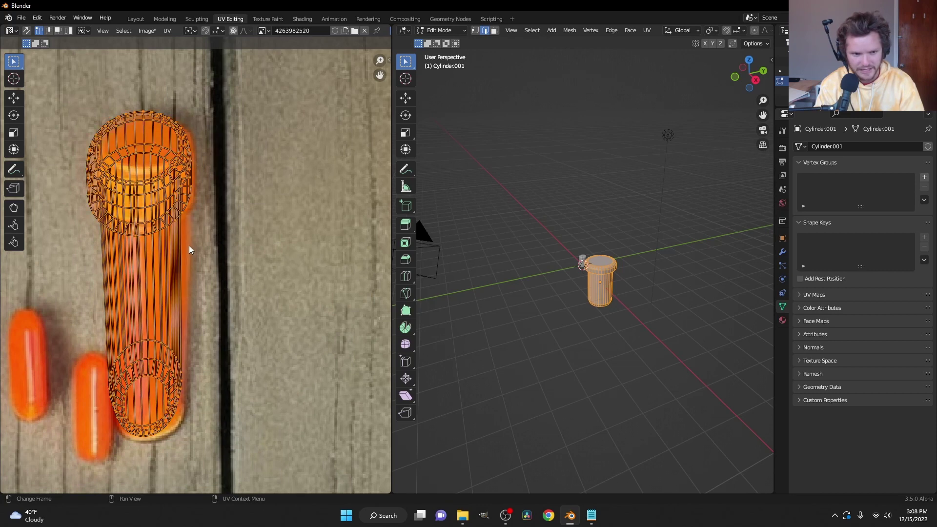
pyautogui.press('g')
pyautogui.click(194, 207)
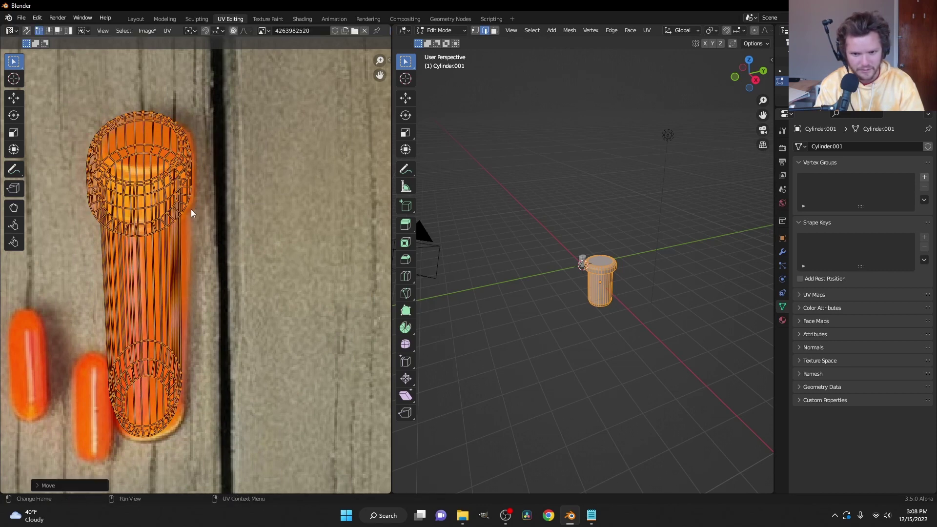
pyautogui.scroll(-4, 722, 30)
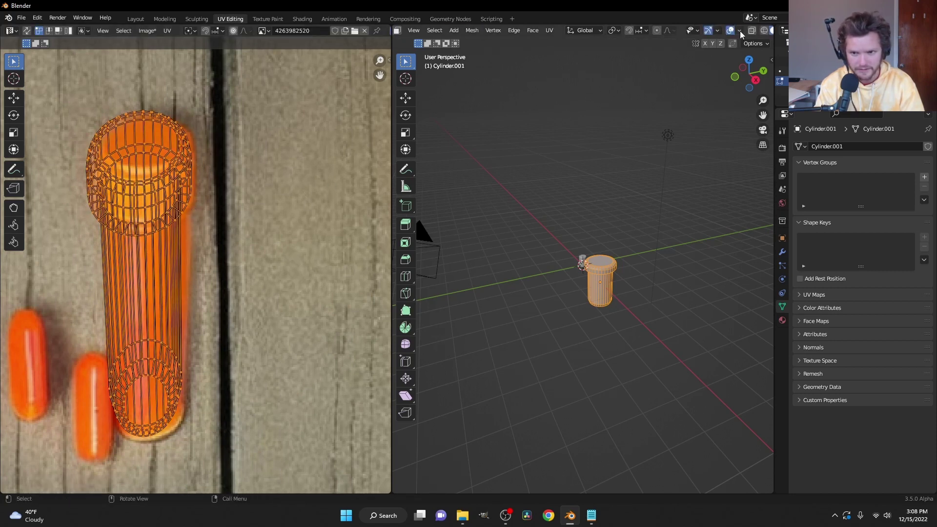
# Show the 3D view with Material Preview shading and inspect the textured pill bottle from several sides in Object Mode
pyautogui.click(746, 31)
pyautogui.scroll(7, 645, 255)
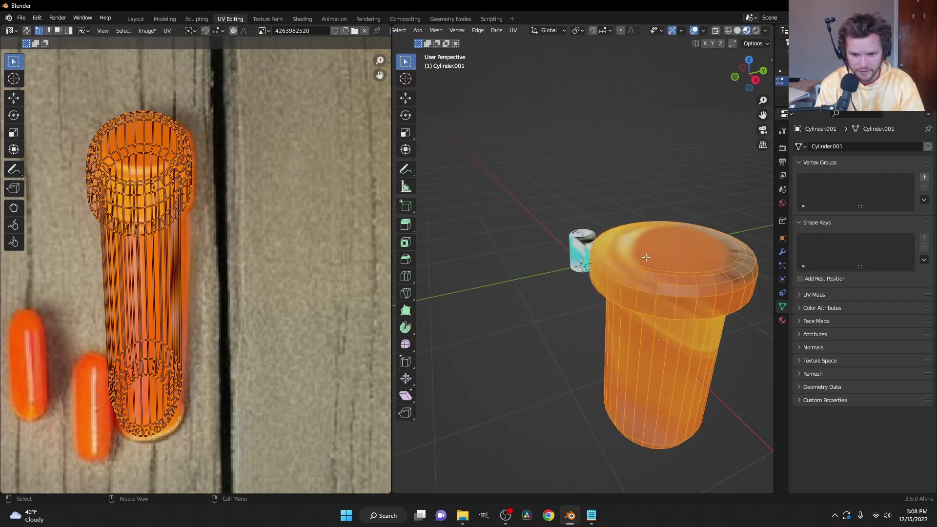
pyautogui.keyDown('shift'); pyautogui.moveTo(676, 225); pyautogui.dragTo(631, 161, button='middle'); pyautogui.keyUp('shift')
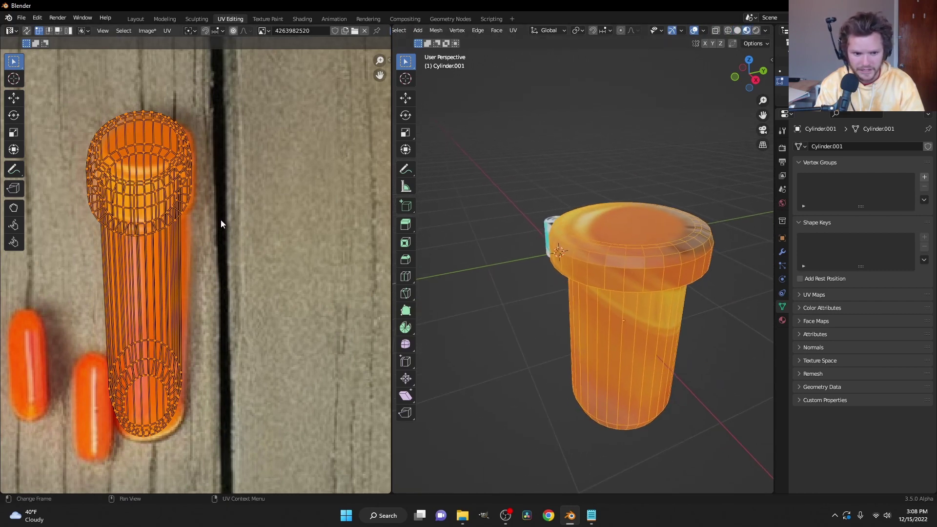
pyautogui.press('Tab')
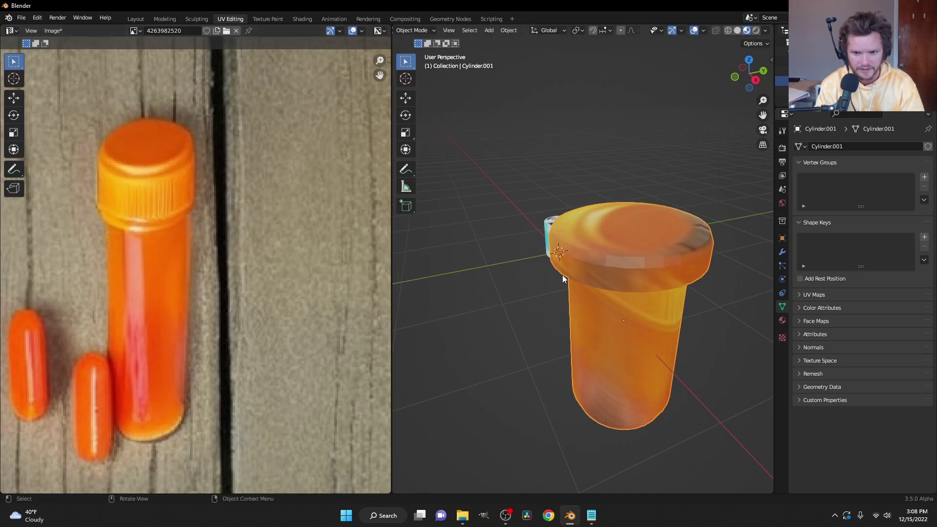
pyautogui.moveTo(562, 275); pyautogui.dragTo(481, 255, button='middle')
pyautogui.scroll(-5, 576, 280)
pyautogui.moveTo(576, 279); pyautogui.dragTo(603, 282, button='middle')
pyautogui.scroll(-3, 290, 281)
pyautogui.scroll(-2, 289, 280)
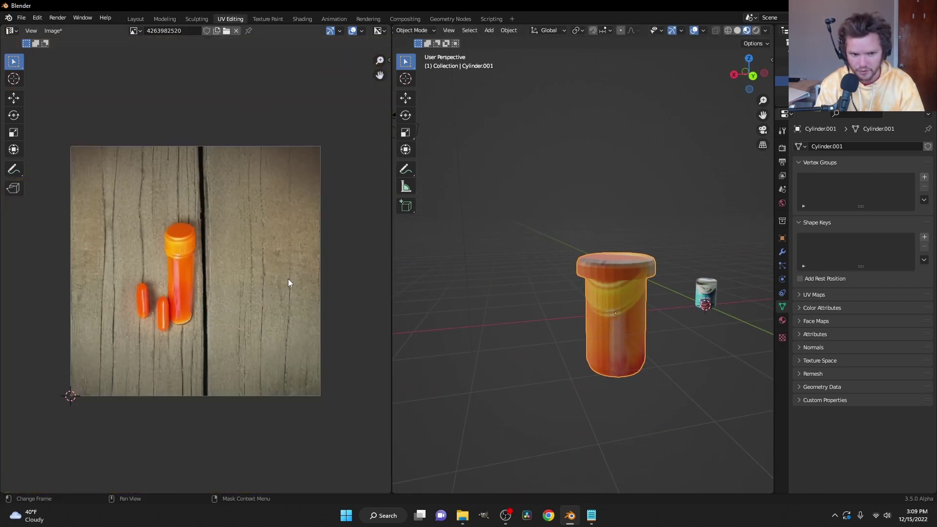
# Select the soda can and reposition all its UVs over the can in its generated image
pyautogui.press('Tab')
pyautogui.moveTo(617, 265); pyautogui.dragTo(676, 271, button='middle')
pyautogui.press('Tab')
pyautogui.click(680, 270)
pyautogui.press('Tab')
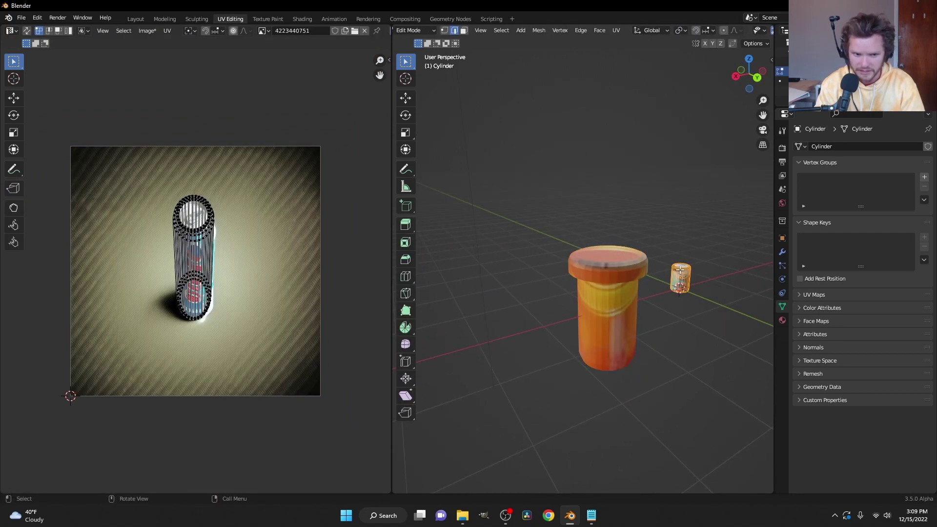
pyautogui.scroll(4, 295, 263)
pyautogui.press('a')
pyautogui.press('g')
pyautogui.click(240, 237)
pyautogui.press('Tab')
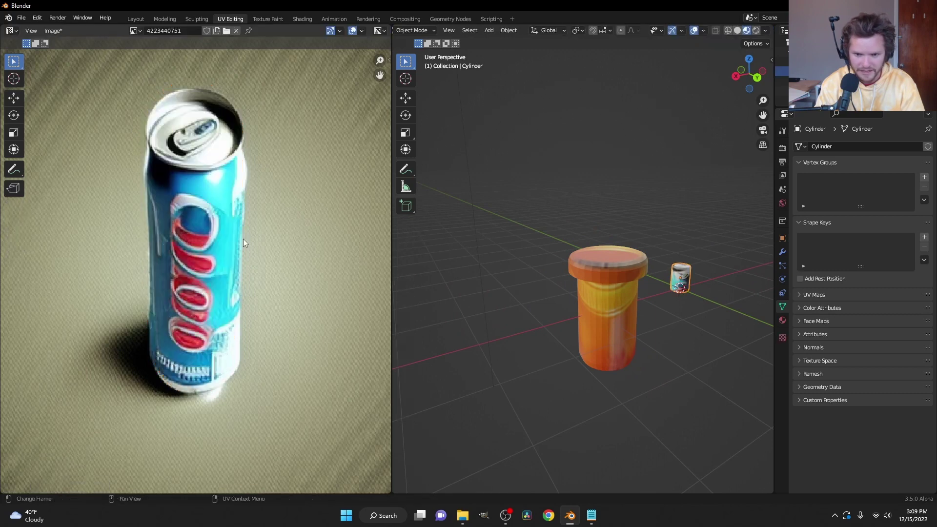
# Return to the Layout workspace, add a UV sphere and move it about -1.45 m along the X axis
pyautogui.moveTo(575, 247); pyautogui.dragTo(663, 253, button='middle')
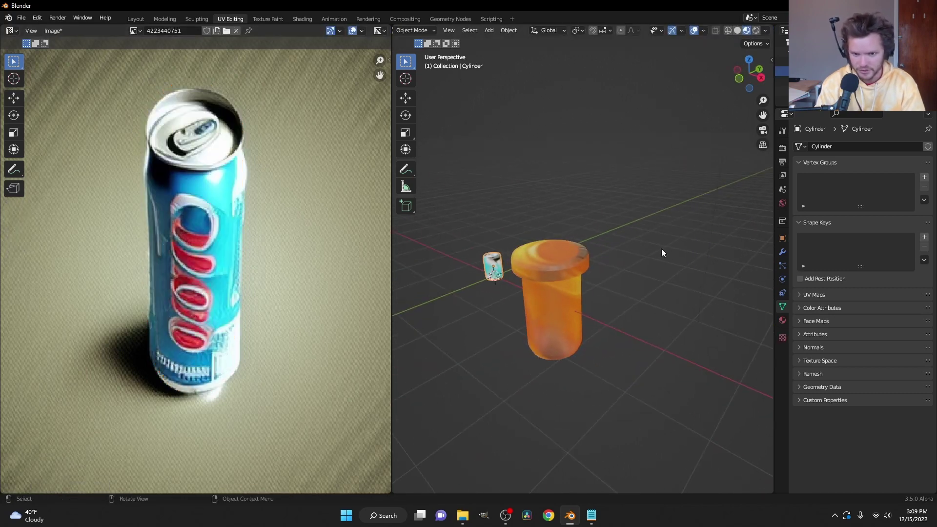
pyautogui.click(137, 18)
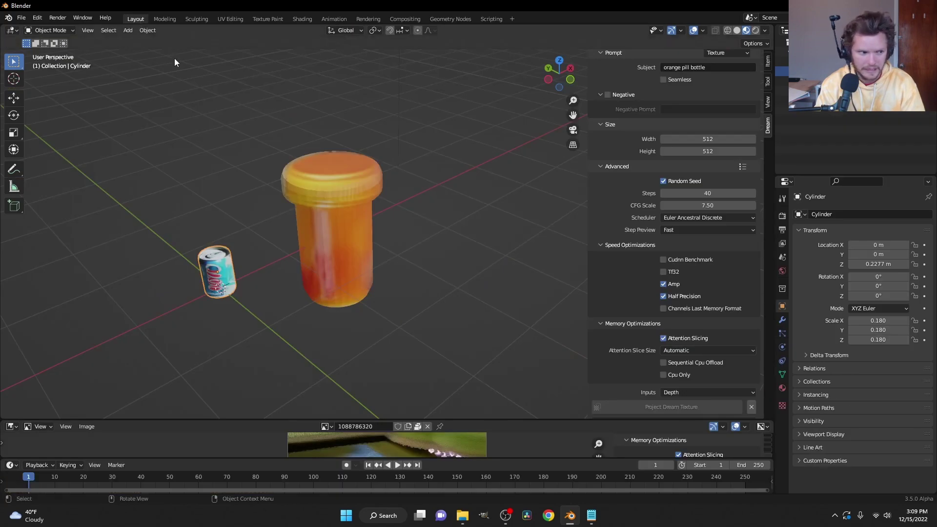
pyautogui.hotkey('shift', 'a')
pyautogui.moveTo(335, 159)
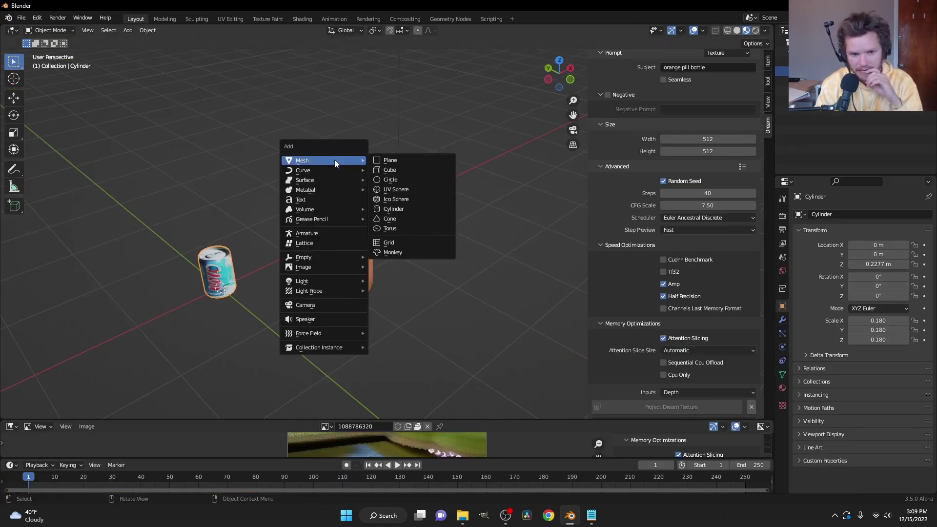
pyautogui.click(387, 190)
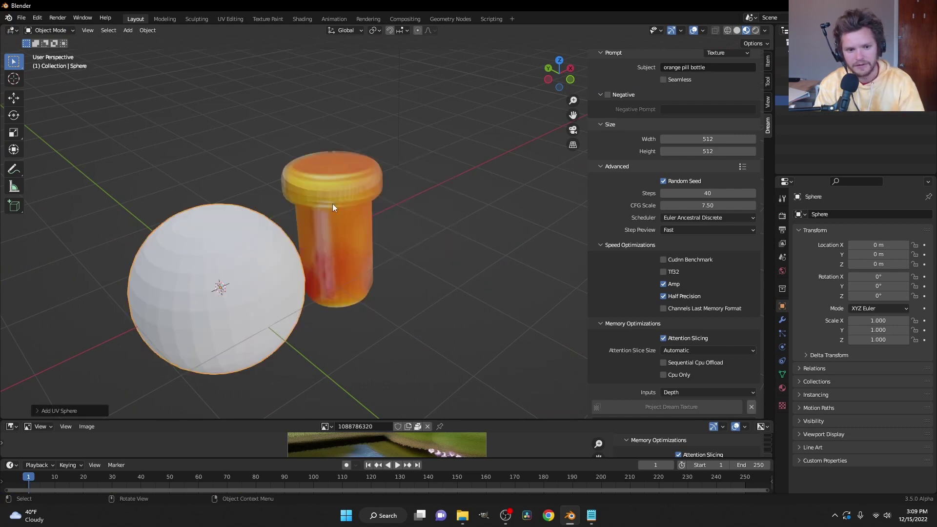
pyautogui.press('g')
pyautogui.press('x')
pyautogui.click(163, 204)
pyautogui.keyDown('shift'); pyautogui.moveTo(166, 205); pyautogui.dragTo(356, 162, button='middle'); pyautogui.keyUp('shift')
# Set the prompt to "soccer ball" and project the texture onto the sphere, regenerating it once
pyautogui.click(693, 69)
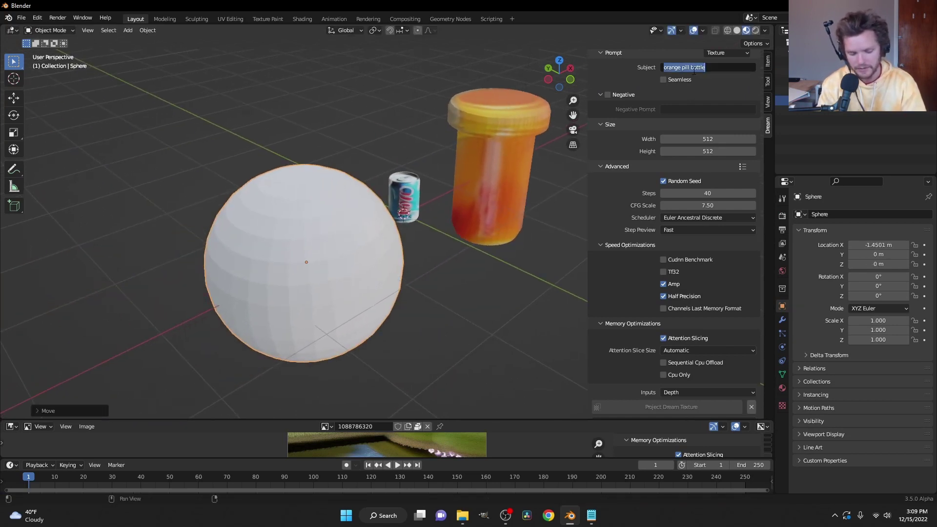
pyautogui.write('soccerball')
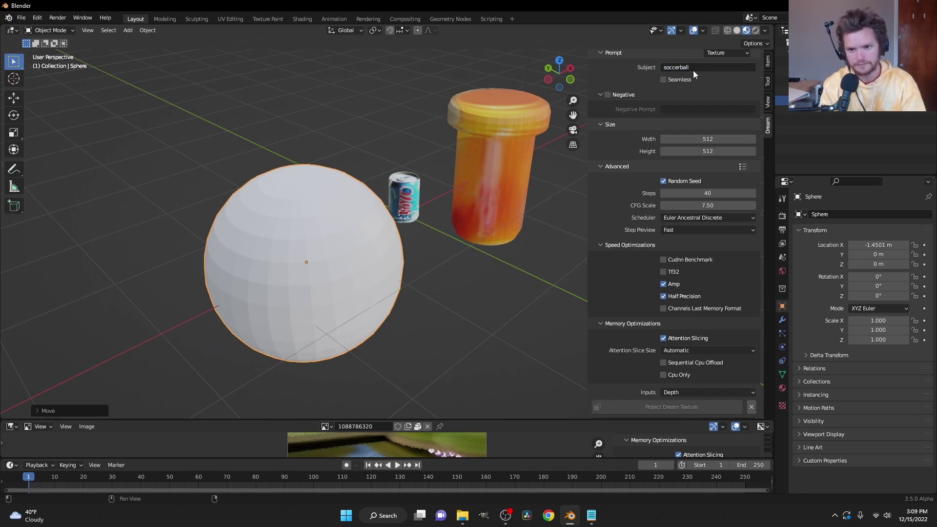
pyautogui.click(693, 70)
pyautogui.write('s')
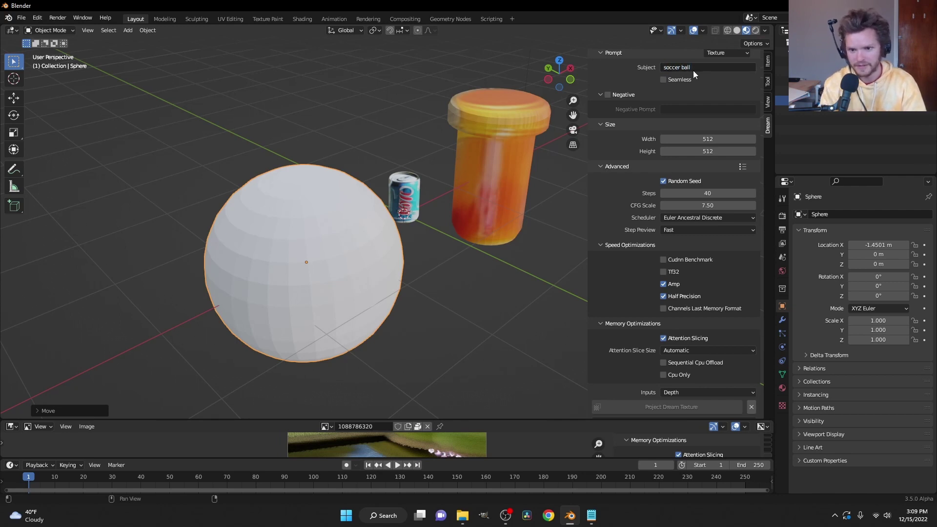
pyautogui.press('Tab')
pyautogui.click(675, 409)
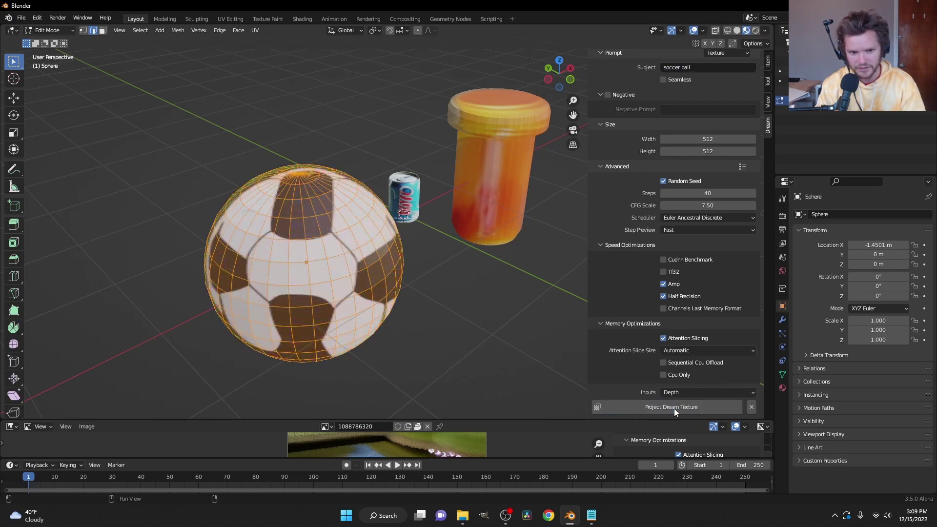
pyautogui.click(662, 409)
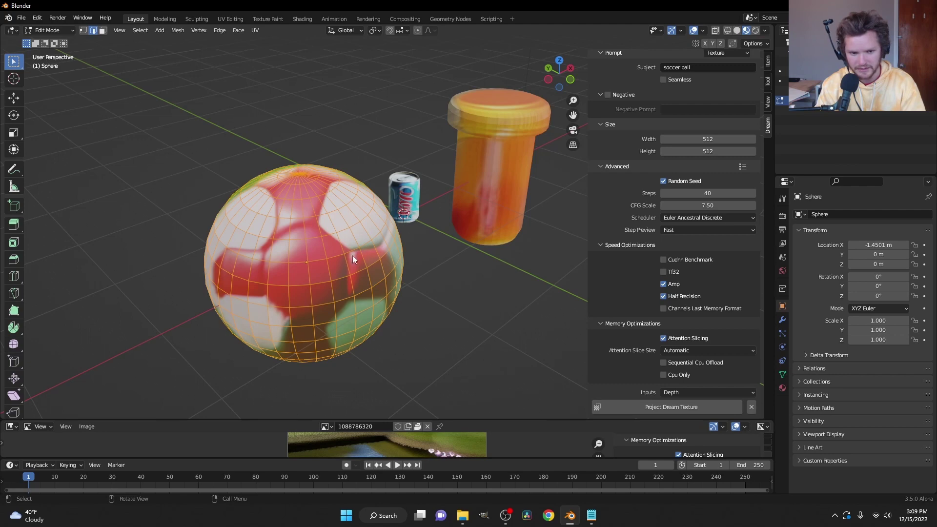
# In the UV Editing workspace, shift all the sphere's UVs slightly over the ball in the generated image
pyautogui.press('Tab')
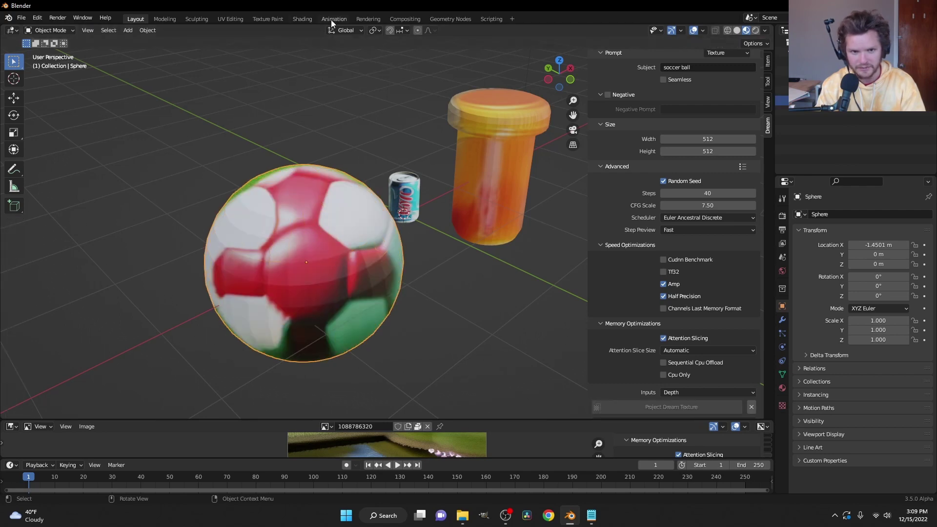
pyautogui.click(241, 18)
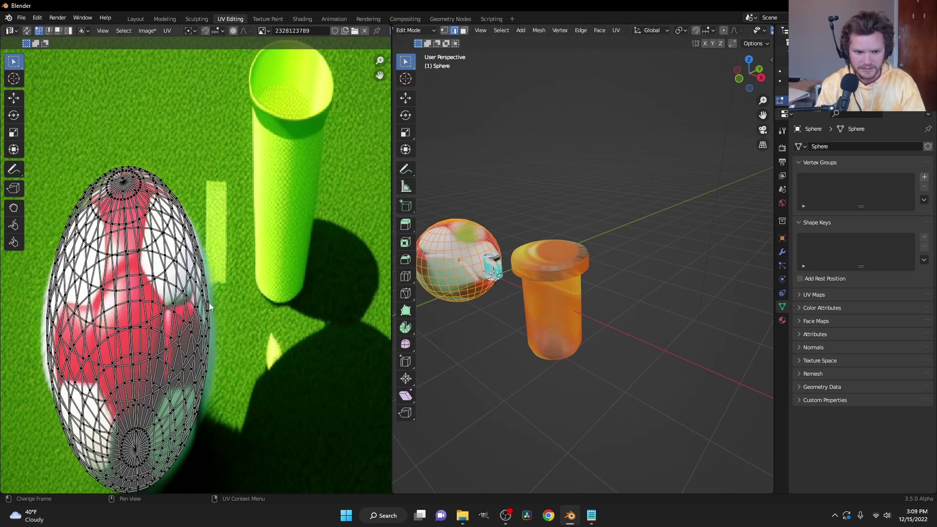
pyautogui.press('a')
pyautogui.press('g')
pyautogui.click(226, 310)
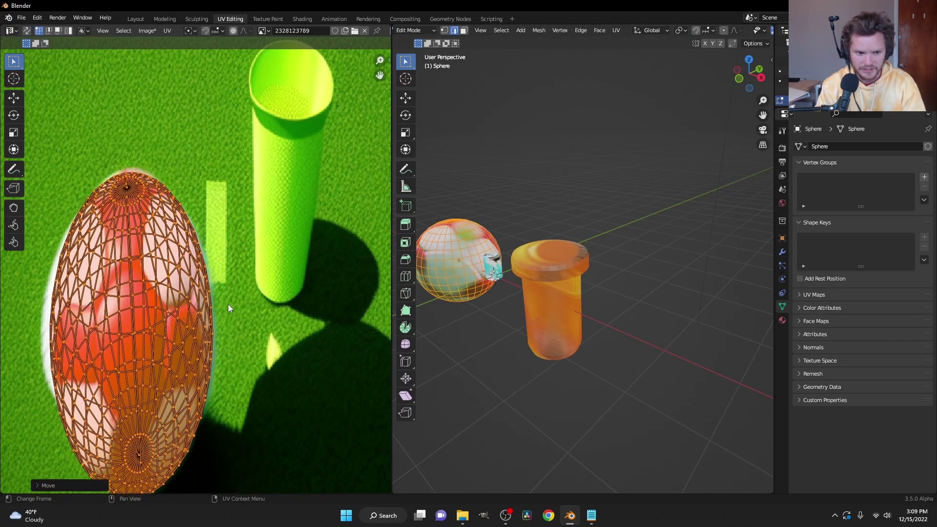
pyautogui.press('Tab')
# Scale down the soccer ball and shrink the pill bottle to about 0.16 of its size to suit the soda can
pyautogui.moveTo(458, 245); pyautogui.dragTo(635, 275, button='middle')
pyautogui.press('s')
pyautogui.click(655, 249)
pyautogui.moveTo(721, 227); pyautogui.dragTo(657, 248, button='middle')
pyautogui.click(658, 248)
pyautogui.press('s')
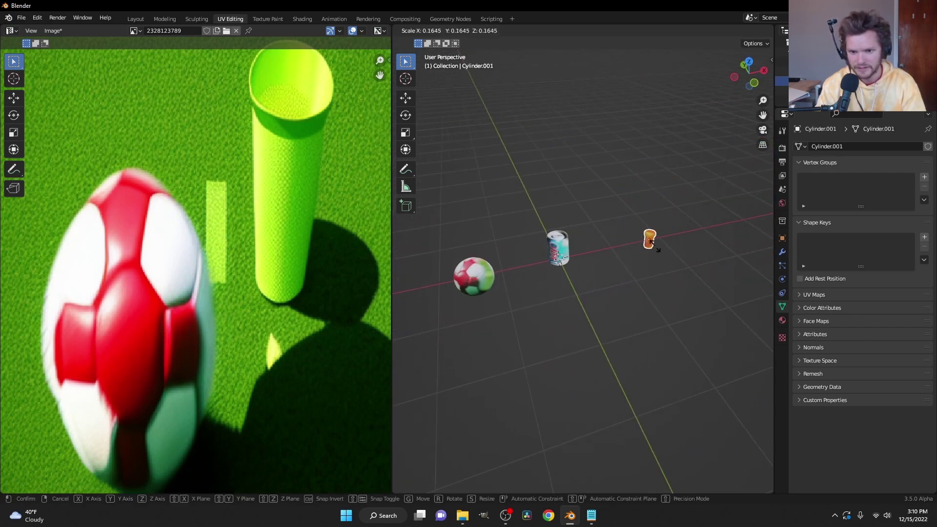
pyautogui.click(662, 247)
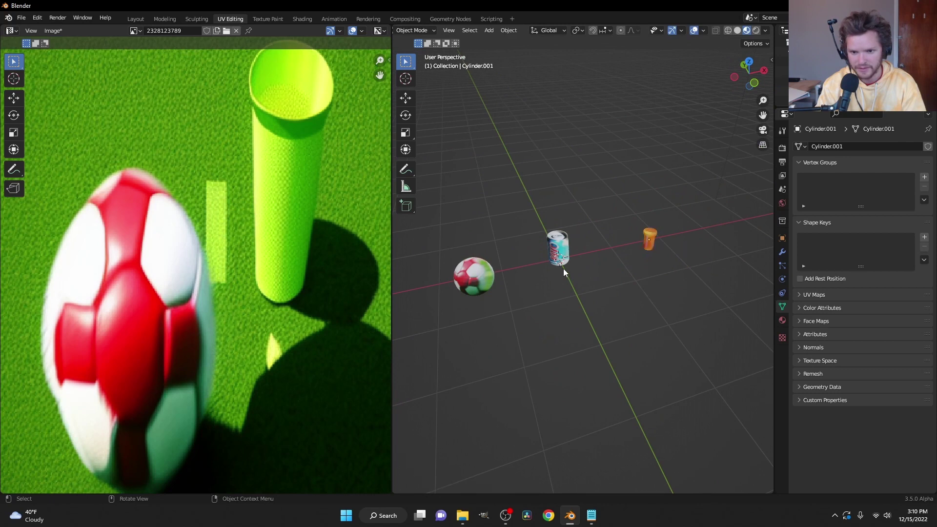
pyautogui.moveTo(563, 269); pyautogui.dragTo(584, 254, button='middle')
pyautogui.scroll(-3, 584, 254)
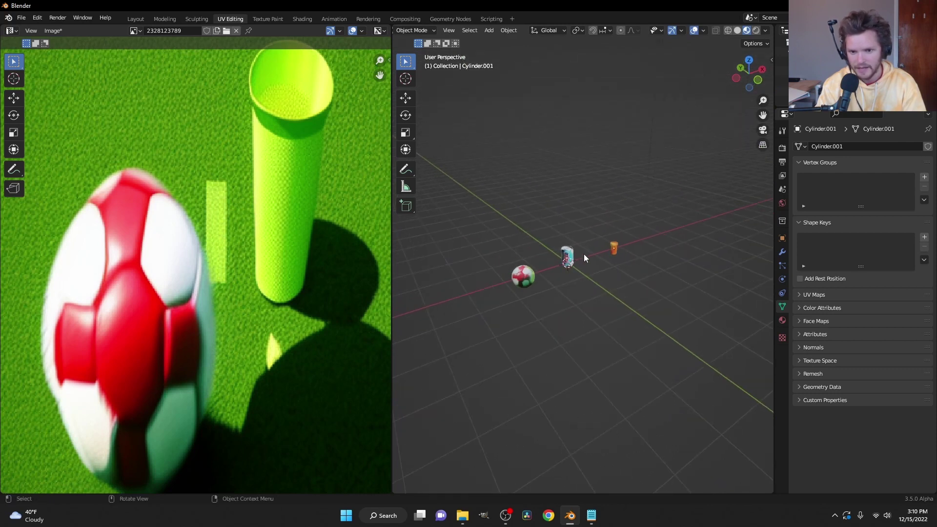